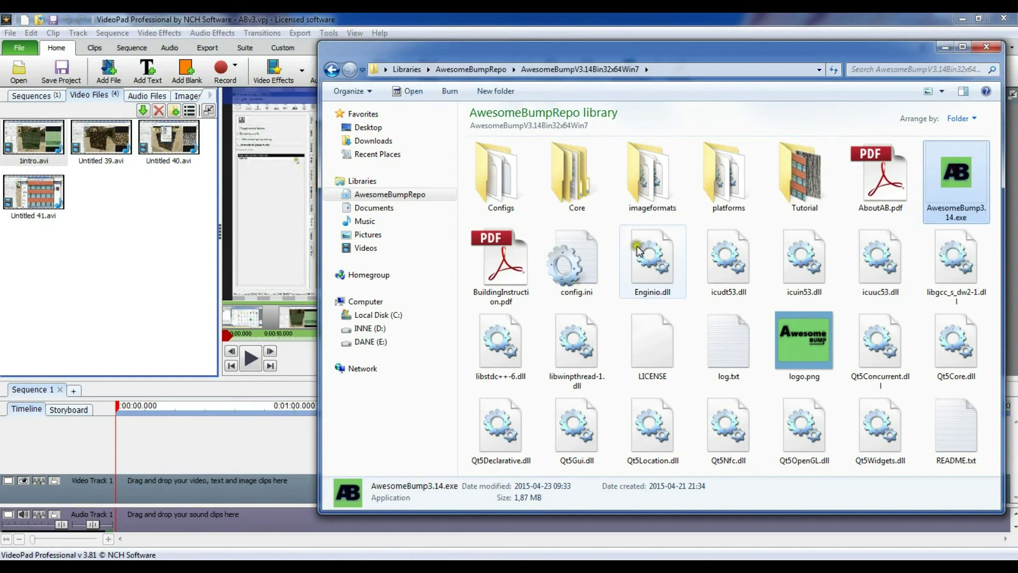
# Launch AwesomeBump3.14.exe from the library folder and examine the default textured cube from several angles.
pyautogui.doubleClick(955, 183)
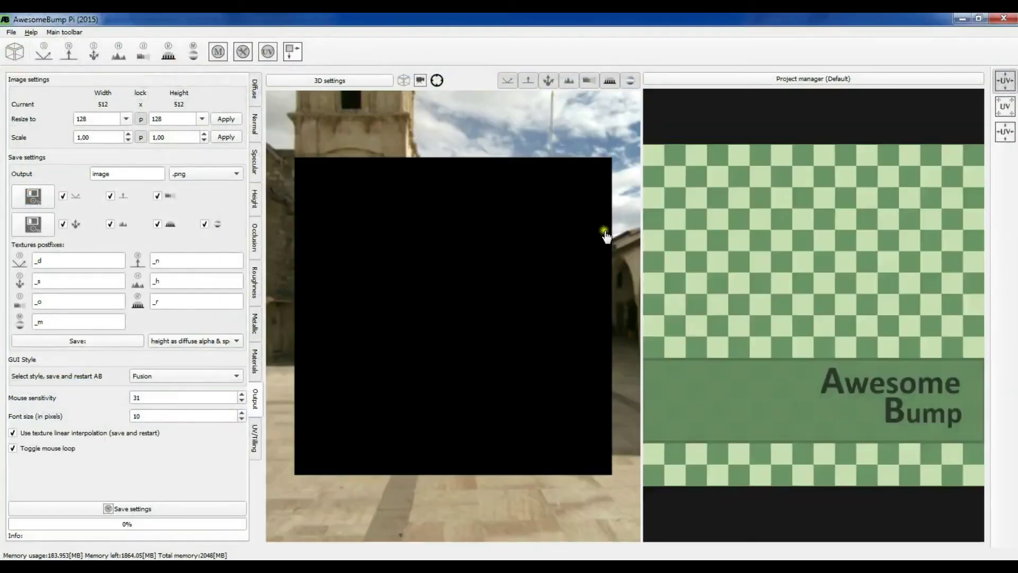
pyautogui.moveTo(509, 238); pyautogui.dragTo(485, 263)
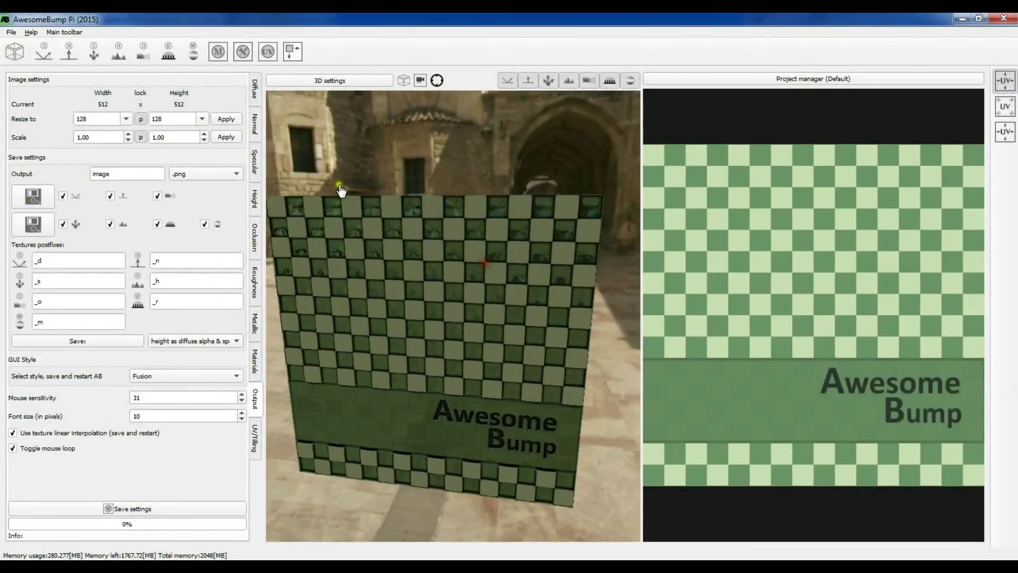
pyautogui.moveTo(456, 302); pyautogui.dragTo(468, 216)
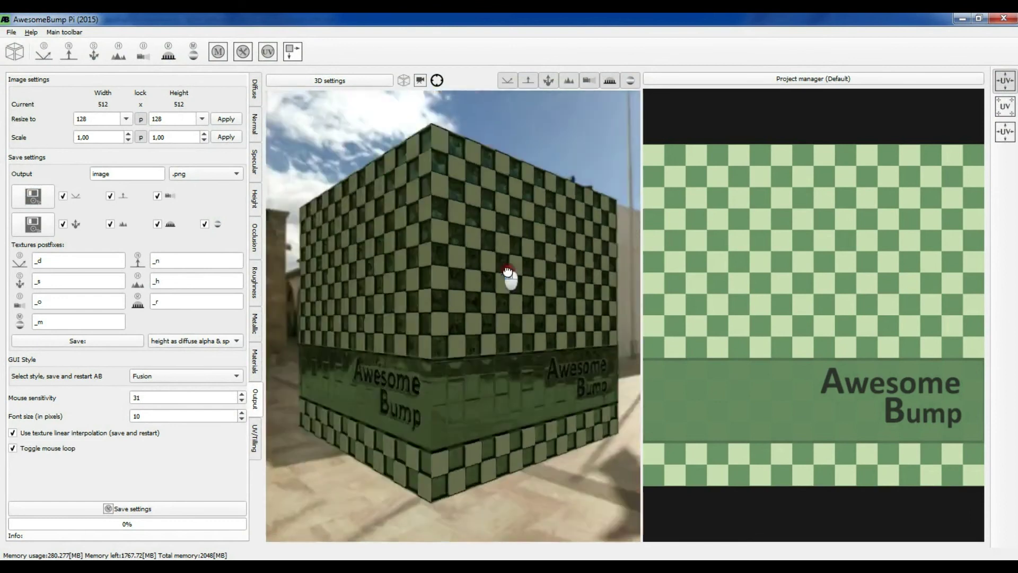
pyautogui.moveTo(507, 272); pyautogui.dragTo(491, 308)
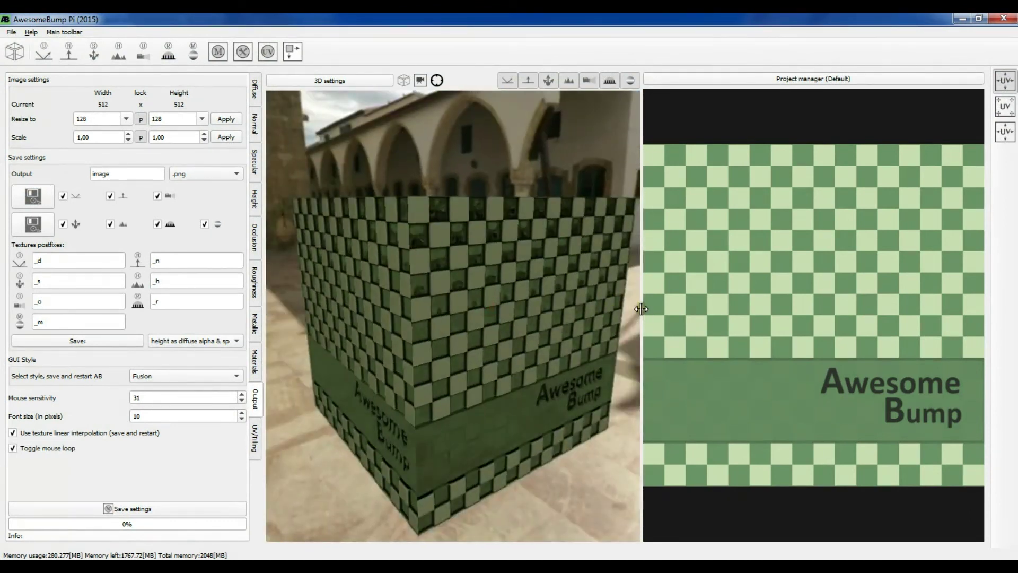
# Enlarge the 3D preview area by narrowing both the texture preview and the settings area.
pyautogui.scroll(-5, 774, 268)
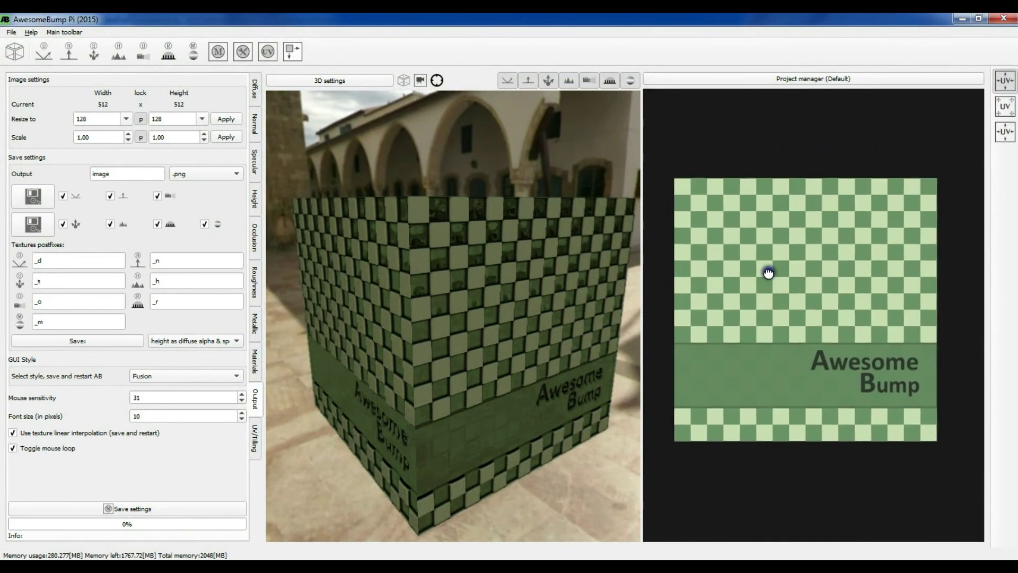
pyautogui.moveTo(641, 279); pyautogui.dragTo(736, 279)
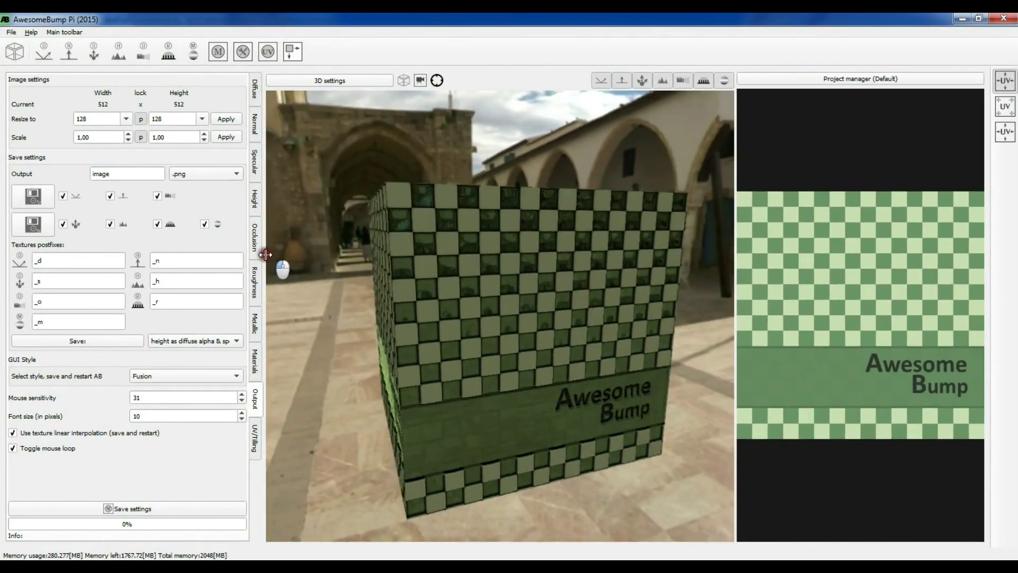
pyautogui.moveTo(264, 254); pyautogui.dragTo(212, 255)
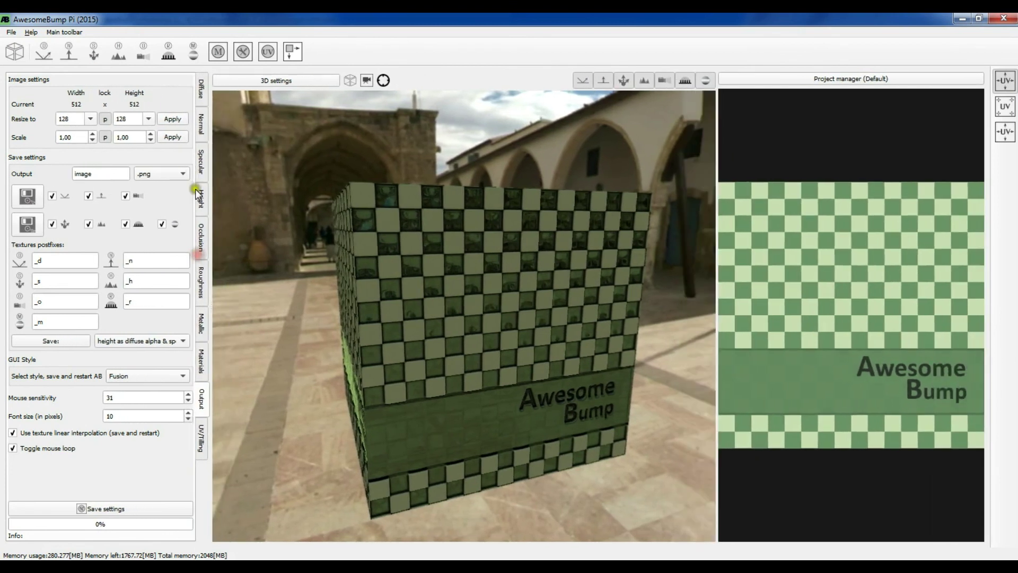
pyautogui.moveTo(359, 268); pyautogui.dragTo(302, 274)
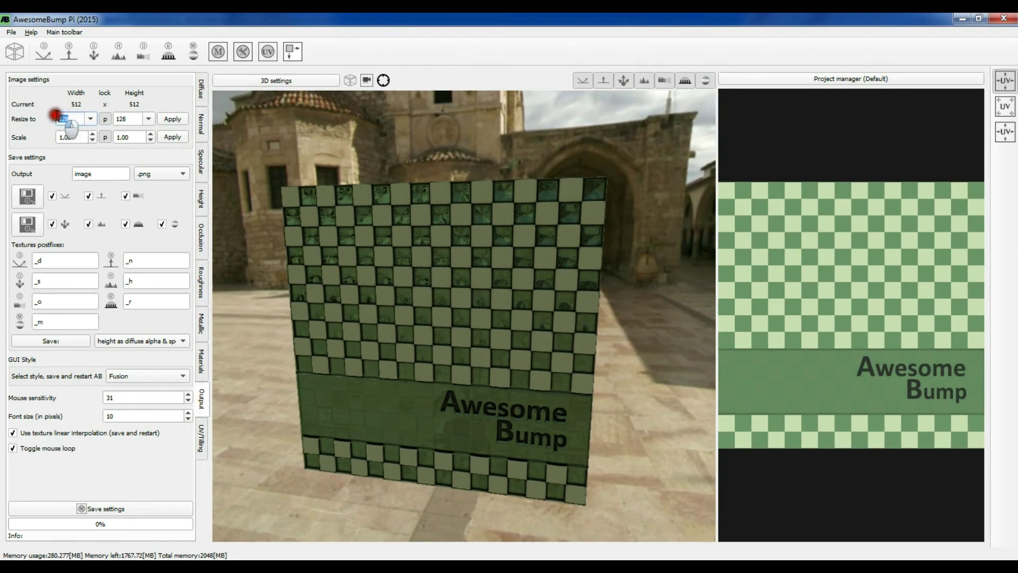
# Review the output settings, then the Diffuse, Normal, Specular, Height, Occlusion, Roughness, Metallic and Materials settings, and return to Diffuse.
pyautogui.doubleClick(75, 171)
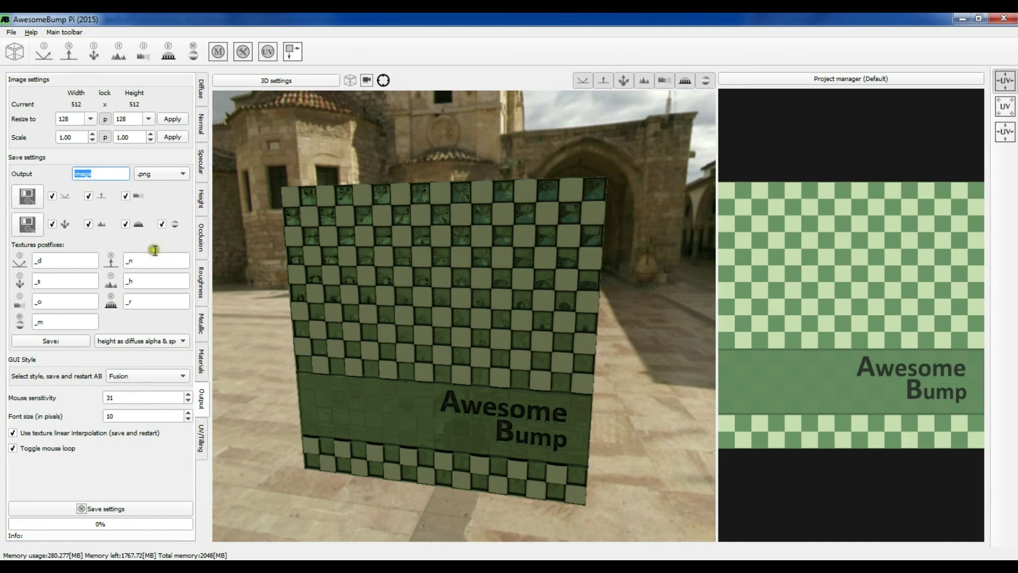
pyautogui.click(201, 95)
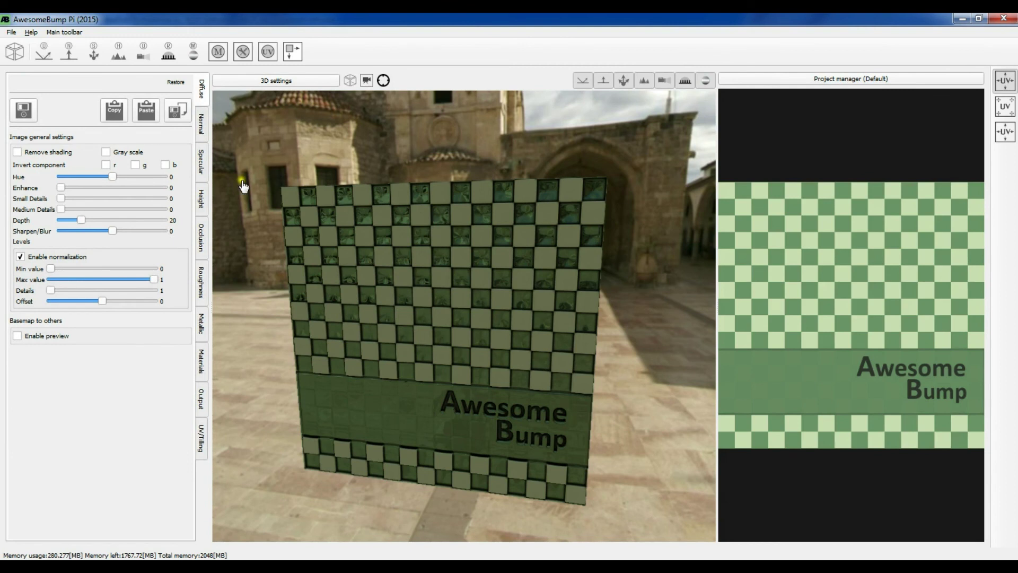
pyautogui.click(502, 259)
pyautogui.scroll(-1, 848, 290)
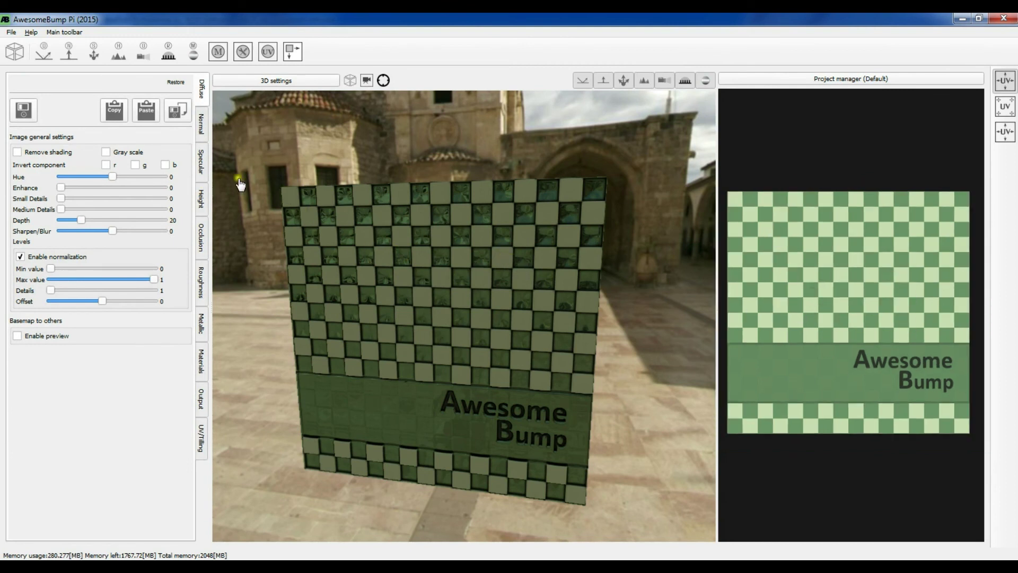
pyautogui.click(202, 125)
pyautogui.click(202, 161)
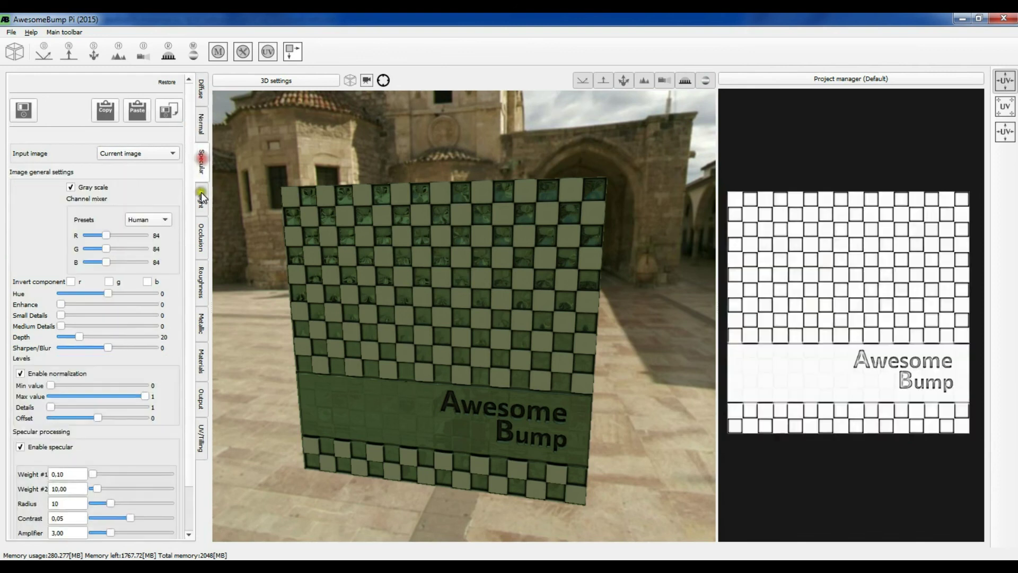
pyautogui.click(201, 199)
pyautogui.click(300, 256)
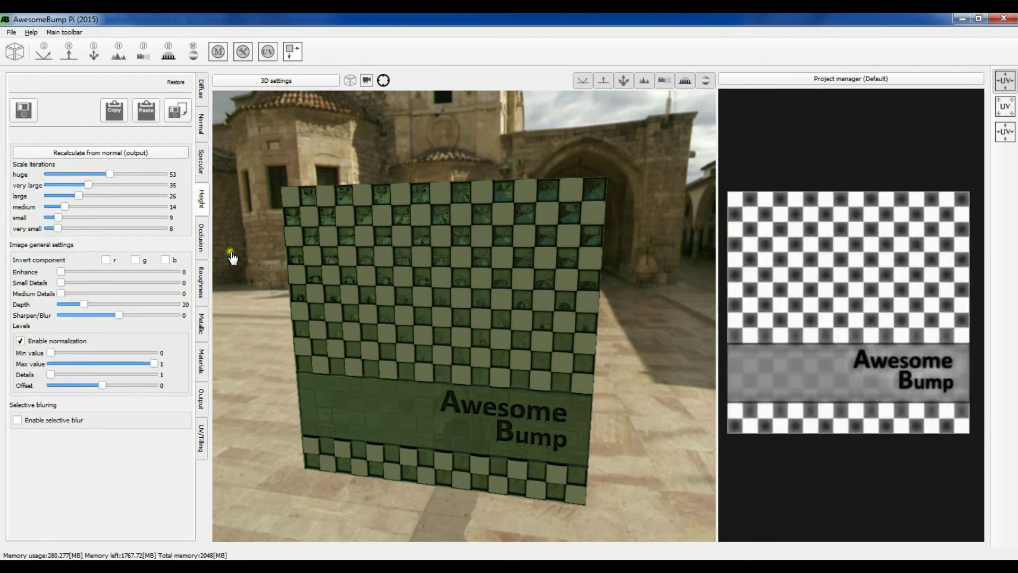
pyautogui.click(202, 239)
pyautogui.click(205, 289)
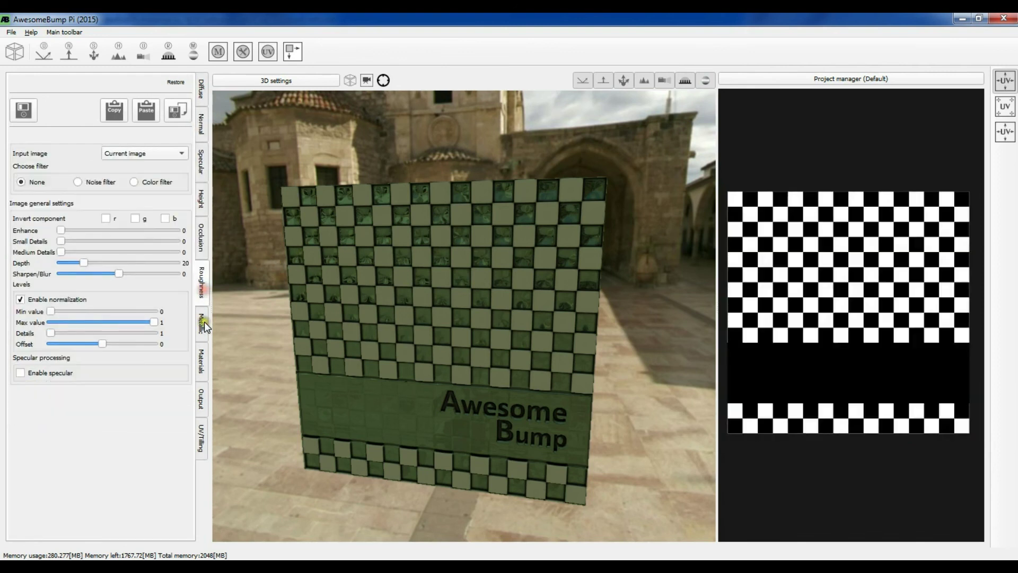
pyautogui.click(205, 322)
pyautogui.click(202, 360)
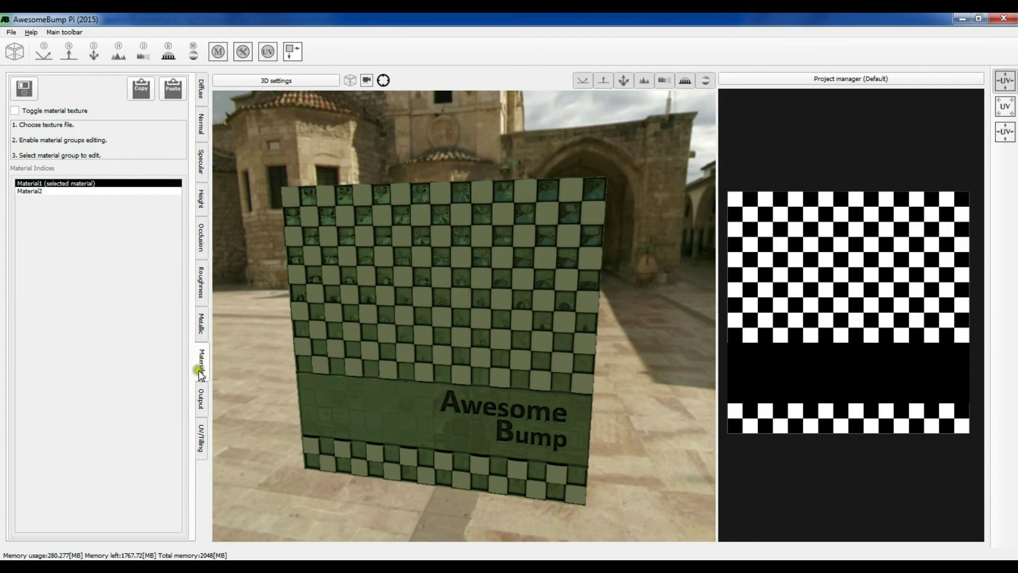
pyautogui.click(199, 97)
pyautogui.moveTo(270, 180); pyautogui.dragTo(386, 262)
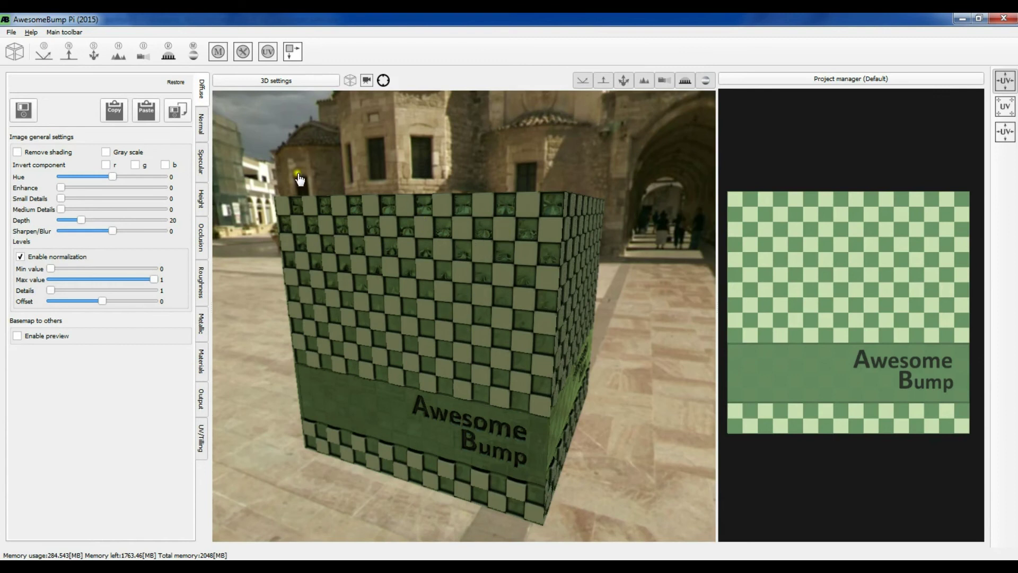
# Expand the 3D settings, try the Bump mapping shading model, and set the shading back to PBR.
pyautogui.click(273, 81)
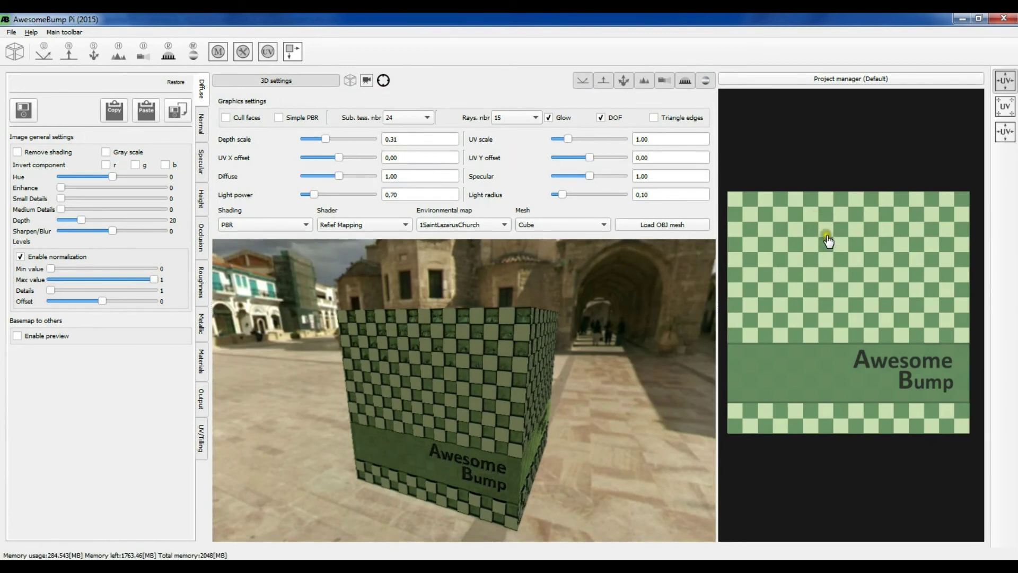
pyautogui.click(276, 224)
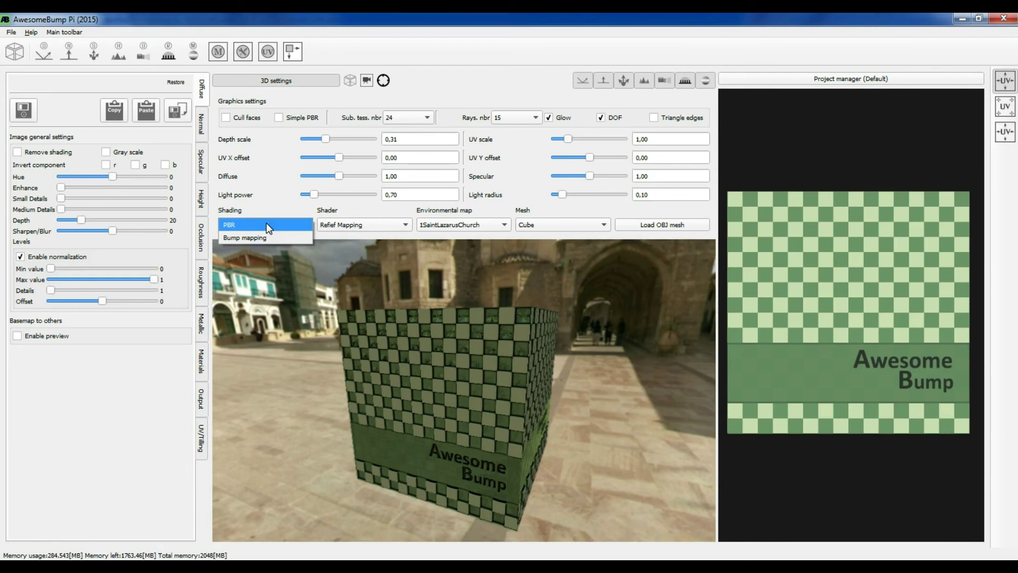
pyautogui.click(263, 224)
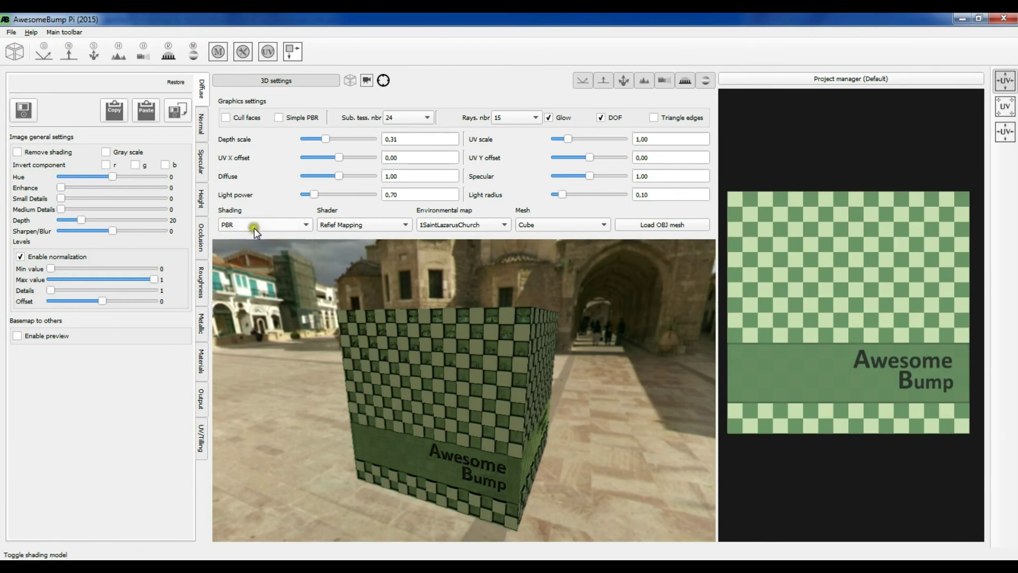
pyautogui.click(254, 225)
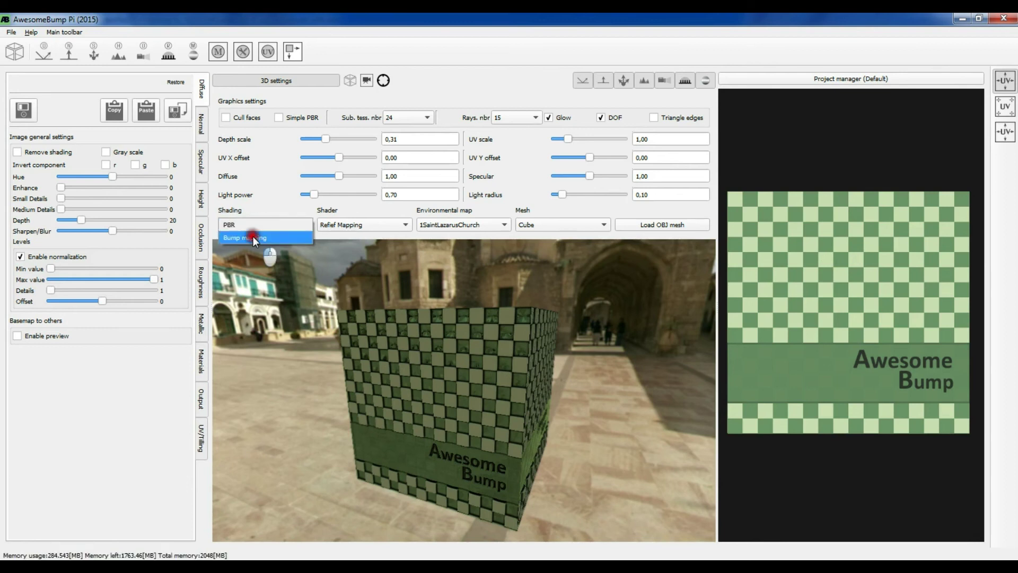
pyautogui.click(253, 238)
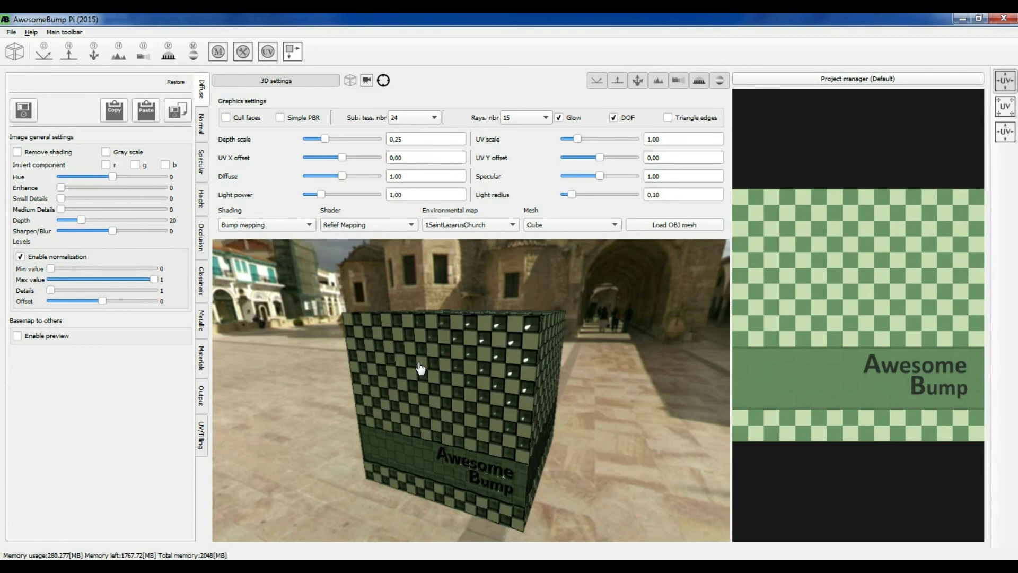
pyautogui.click(269, 227)
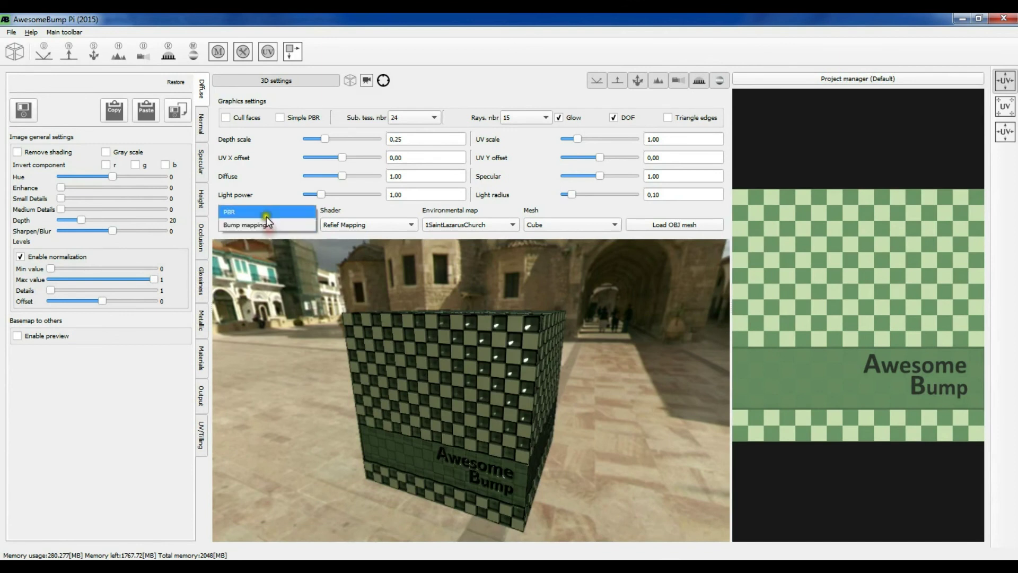
pyautogui.click(266, 213)
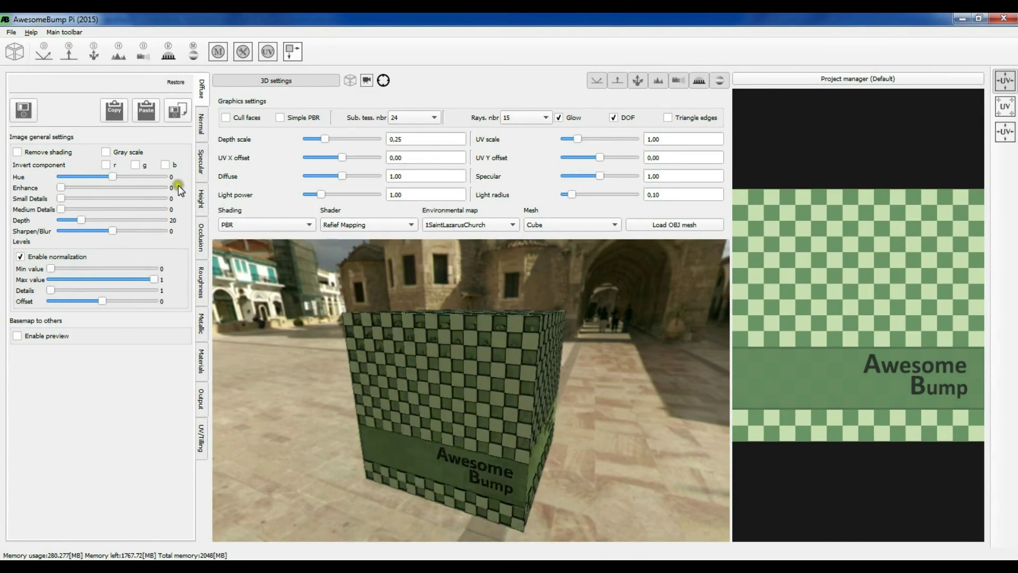
# Load the high-rise building image from the Tutorial folder as the diffuse texture.
pyautogui.click(23, 110)
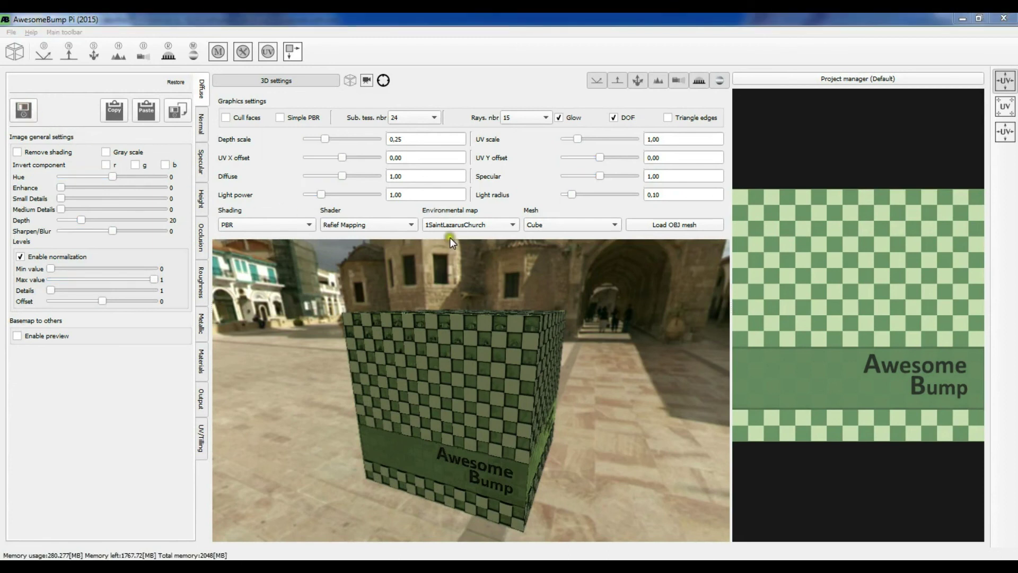
pyautogui.doubleClick(555, 227)
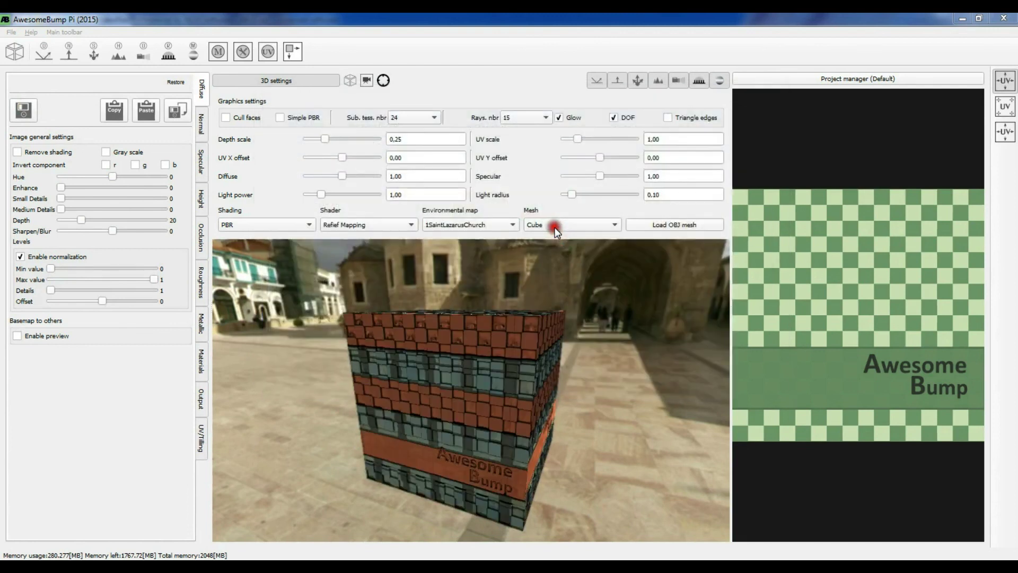
# Bring GravelCobble0021_1_S_D.png from the Tutorial folder window into AwesomeBump as the diffuse texture.
pyautogui.click(100, 530)
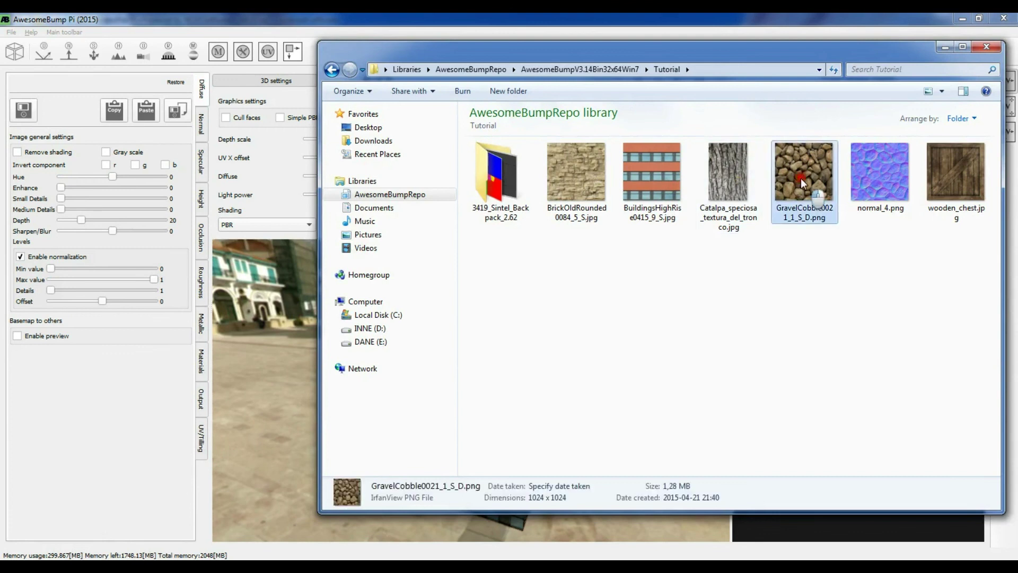
pyautogui.moveTo(801, 178); pyautogui.dragTo(68, 116)
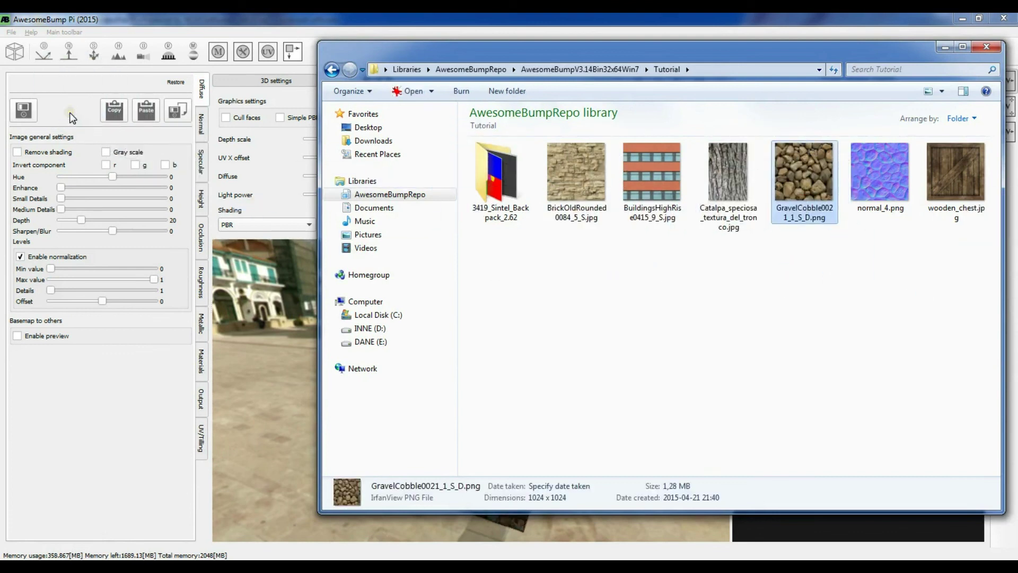
pyautogui.click(76, 85)
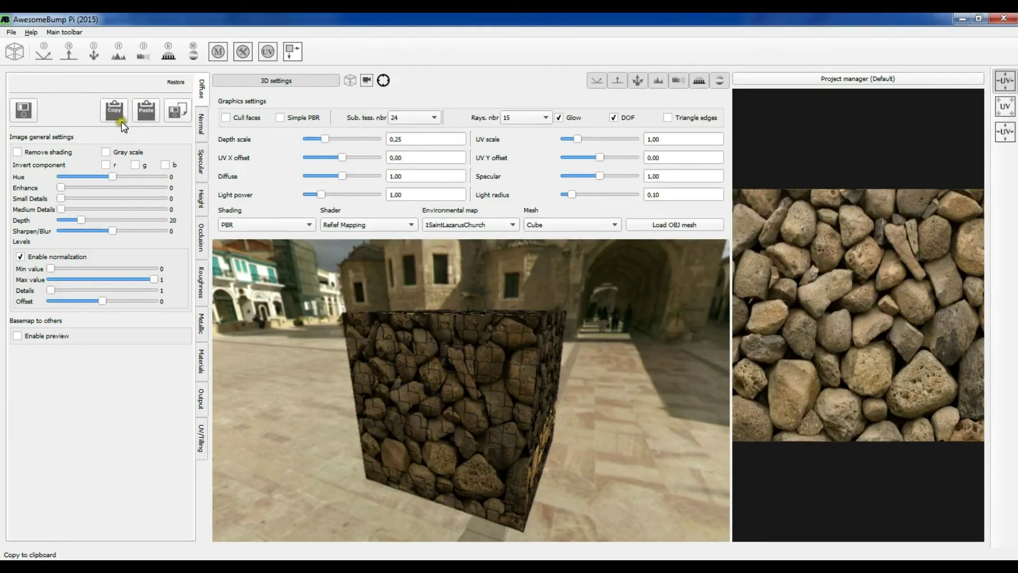
# Switch to the Tutorial folder window and open BuildingsHighRise0415_9_S.jpg in IrfanView.
pyautogui.click(148, 119)
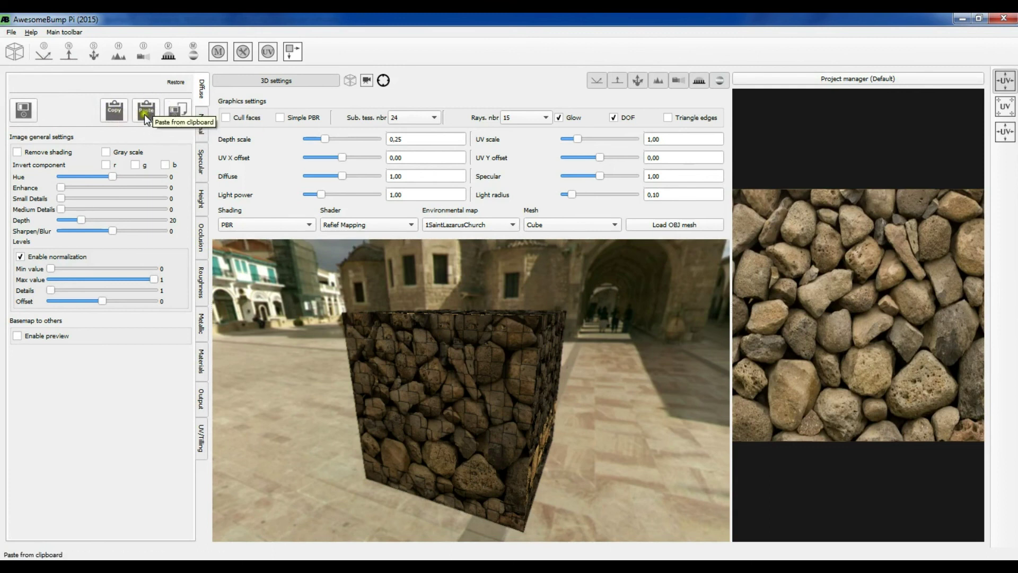
pyautogui.click(91, 126)
pyautogui.moveTo(119, 552)
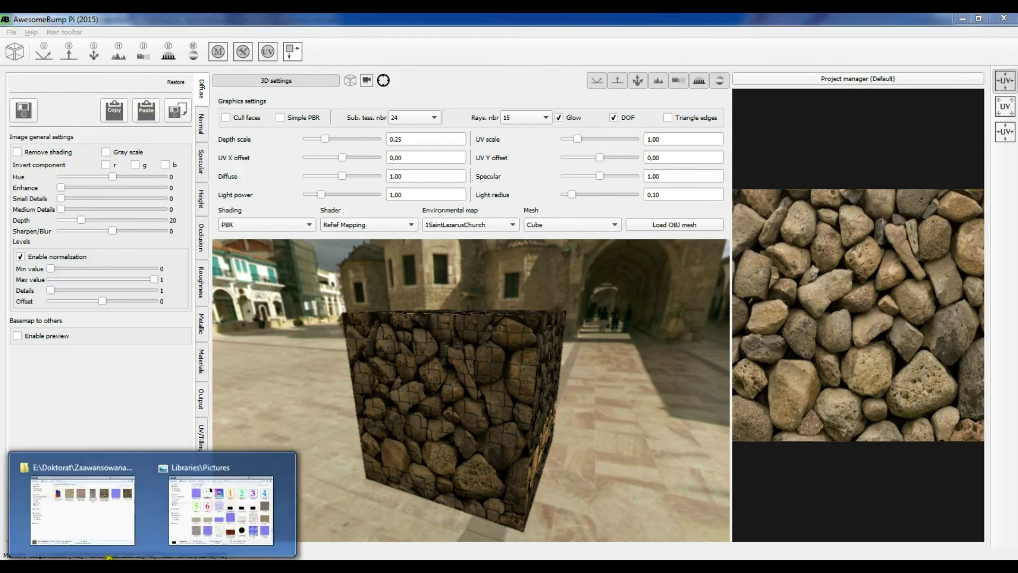
pyautogui.click(103, 509)
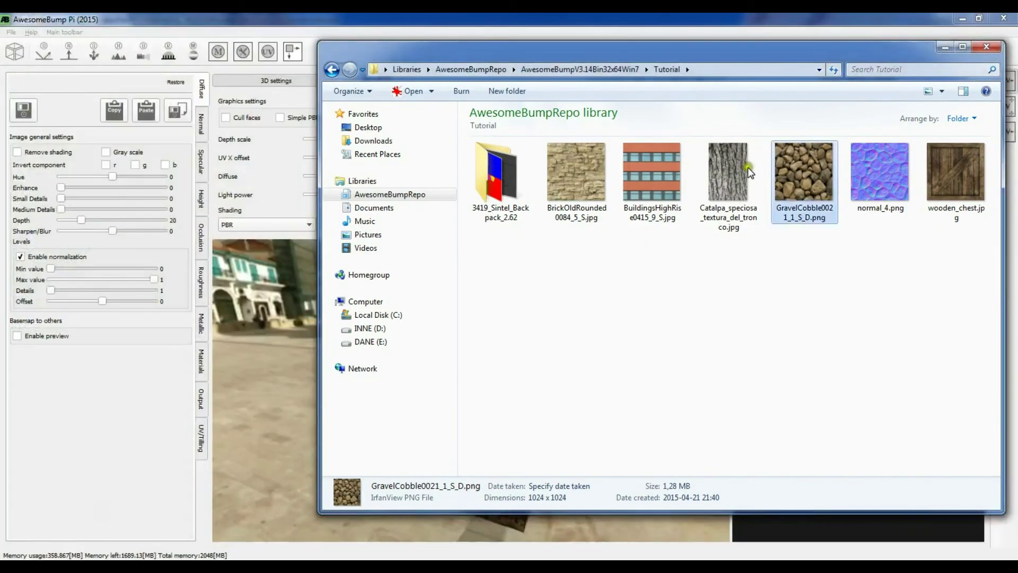
pyautogui.click(660, 170)
pyautogui.doubleClick(660, 171)
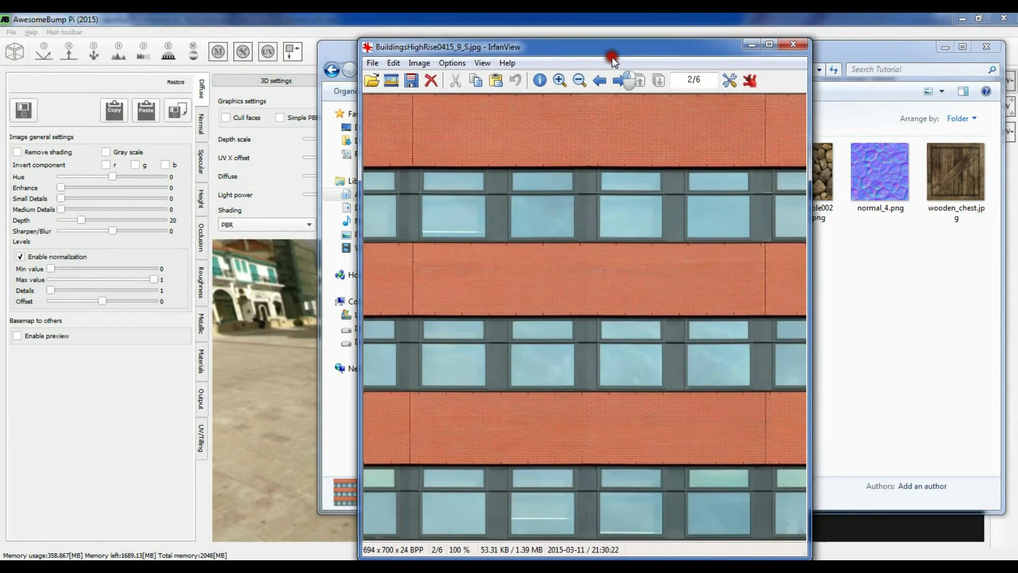
# Copy the building image from IrfanView to the clipboard and paste it into AwesomeBump as the diffuse texture.
pyautogui.moveTo(611, 40); pyautogui.dragTo(704, 39)
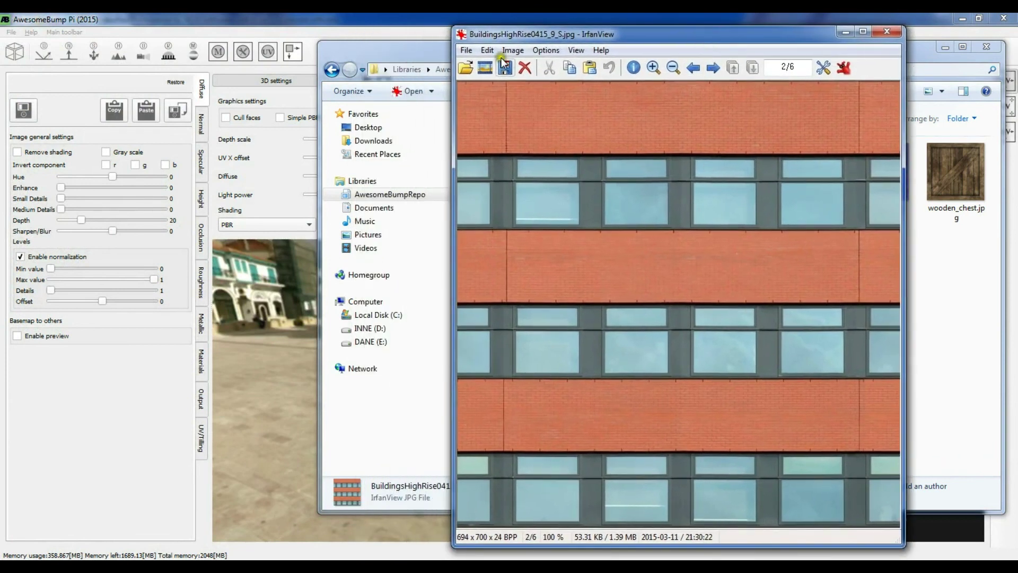
pyautogui.click(487, 50)
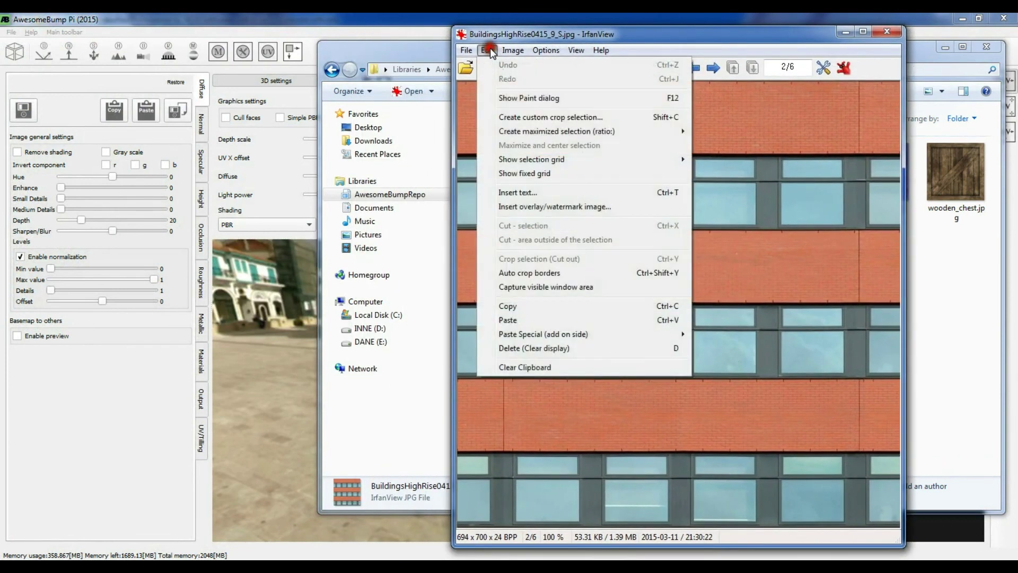
pyautogui.click(552, 307)
pyautogui.click(148, 94)
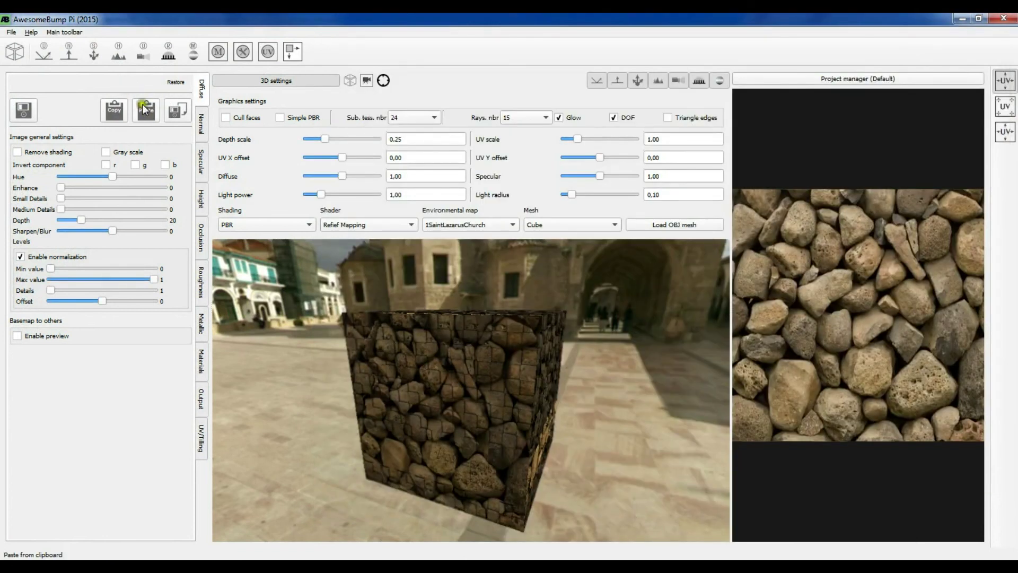
pyautogui.click(145, 111)
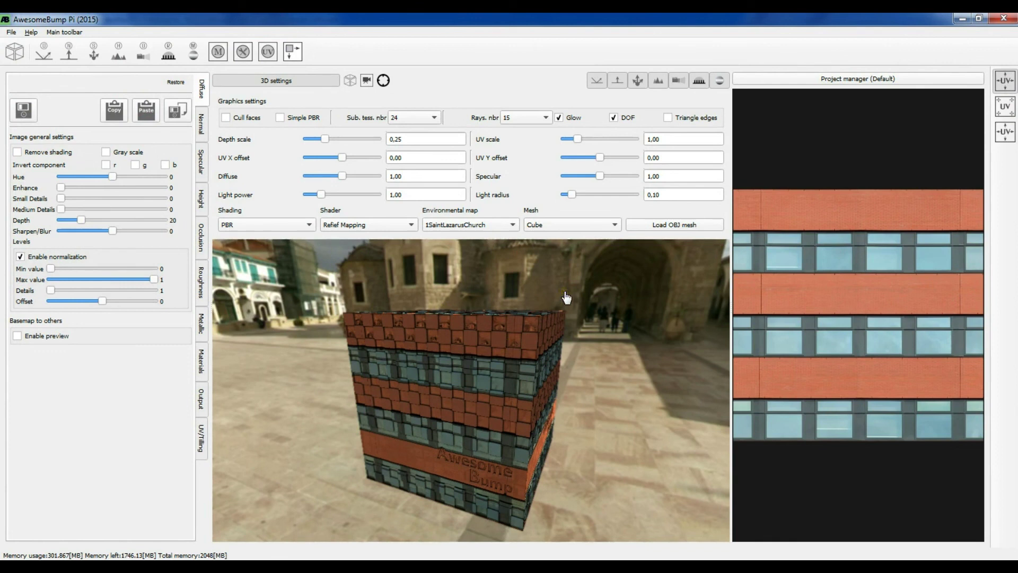
# Look through the Normal, Specular, Height and Occlusion maps and return to the Diffuse map.
pyautogui.click(201, 123)
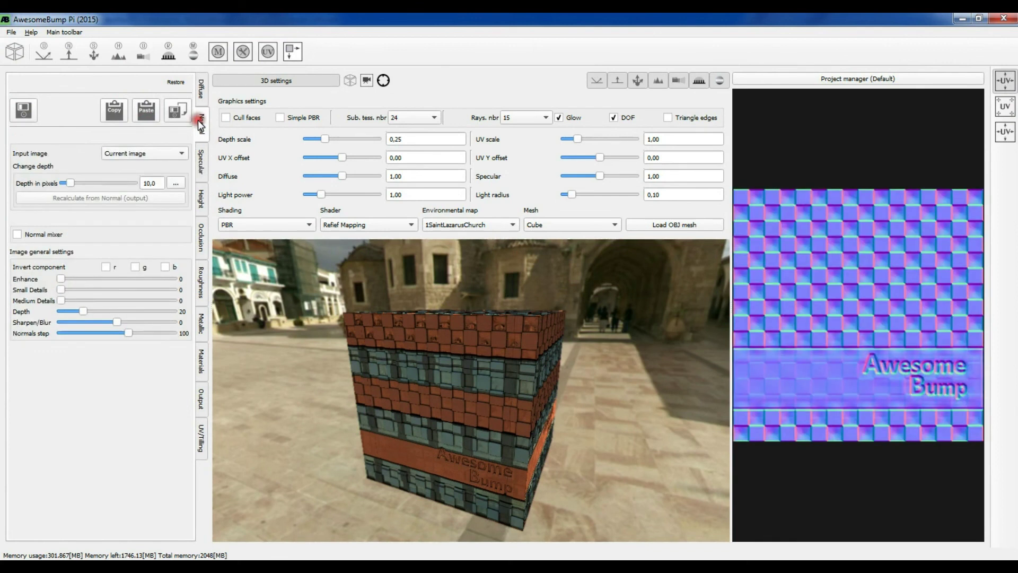
pyautogui.click(201, 162)
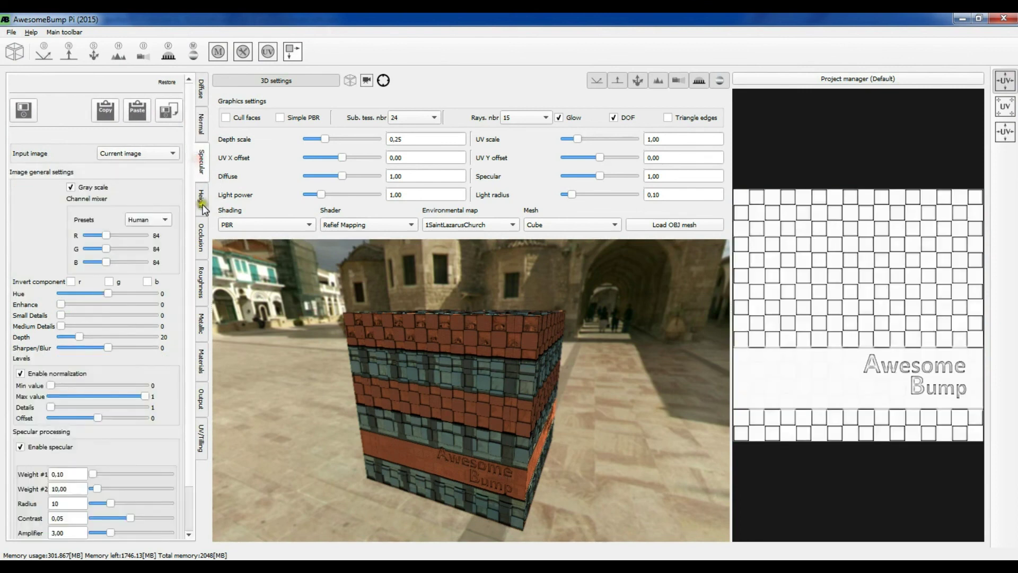
pyautogui.click(203, 201)
pyautogui.click(203, 228)
pyautogui.click(202, 204)
pyautogui.click(202, 162)
pyautogui.click(201, 135)
pyautogui.click(199, 91)
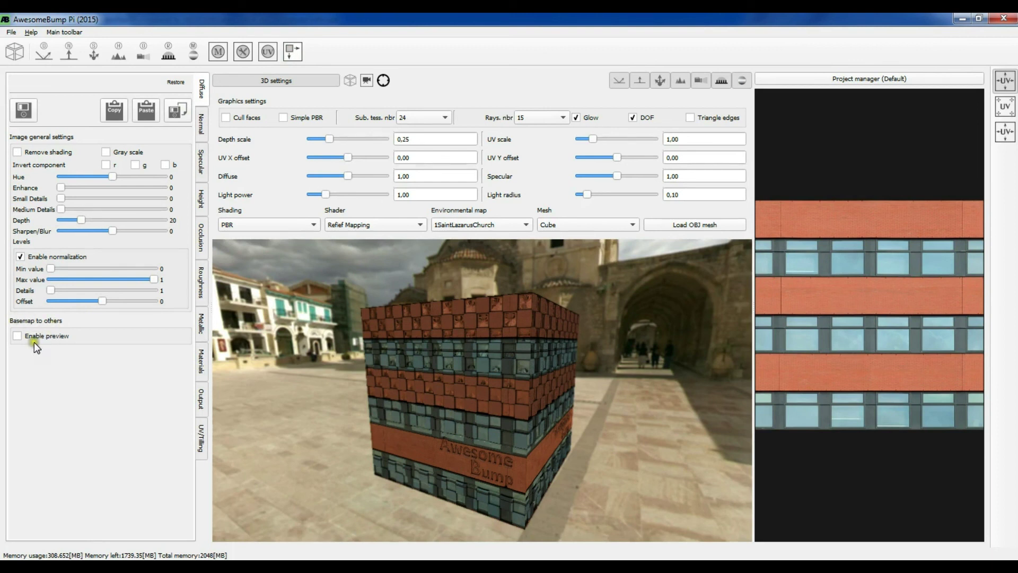
# Enable the base map conversion preview and set the weights of the Huge, Big and Medium details to 0.
pyautogui.click(18, 336)
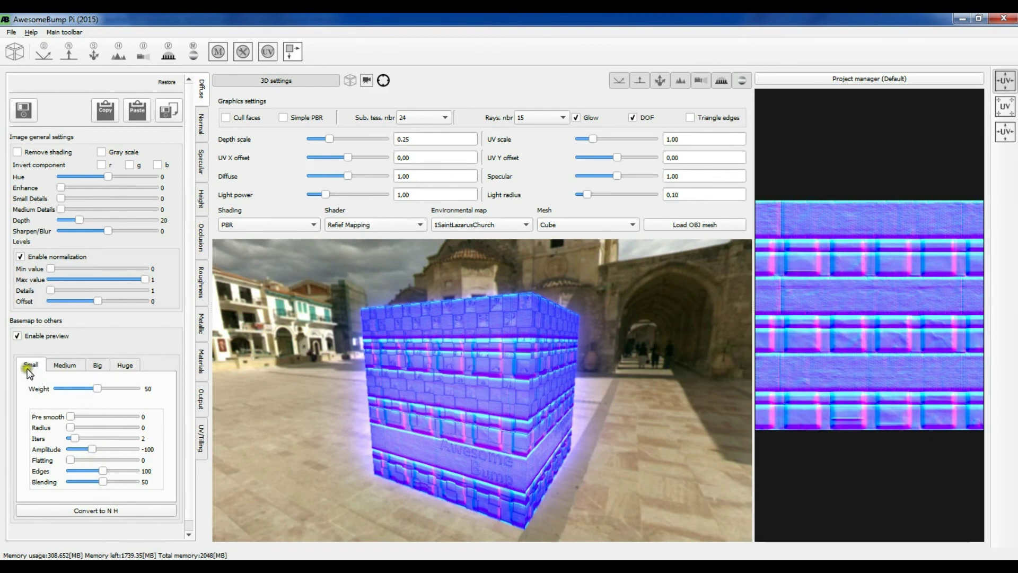
pyautogui.click(75, 366)
pyautogui.click(125, 365)
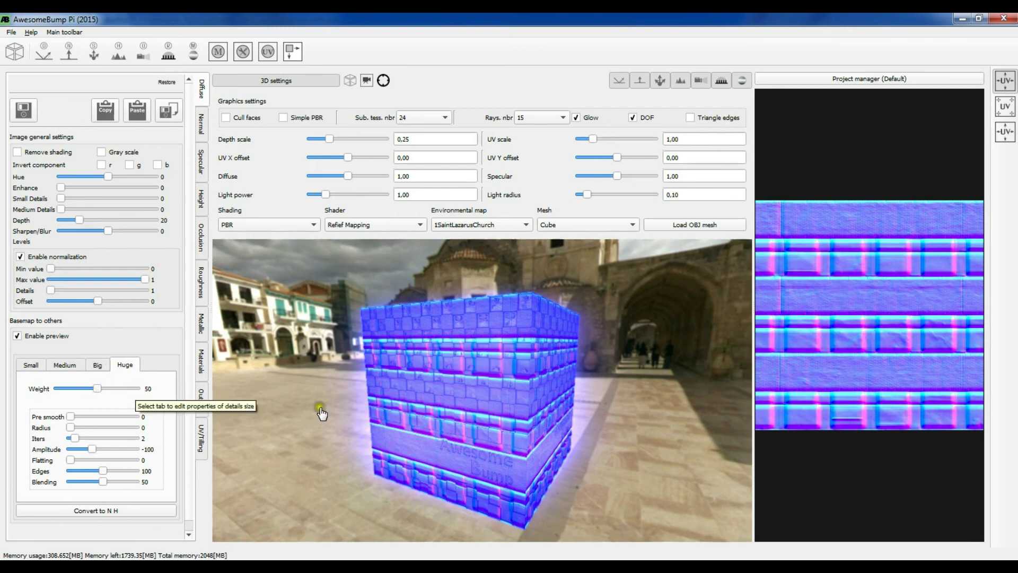
pyautogui.moveTo(97, 388); pyautogui.dragTo(21, 392)
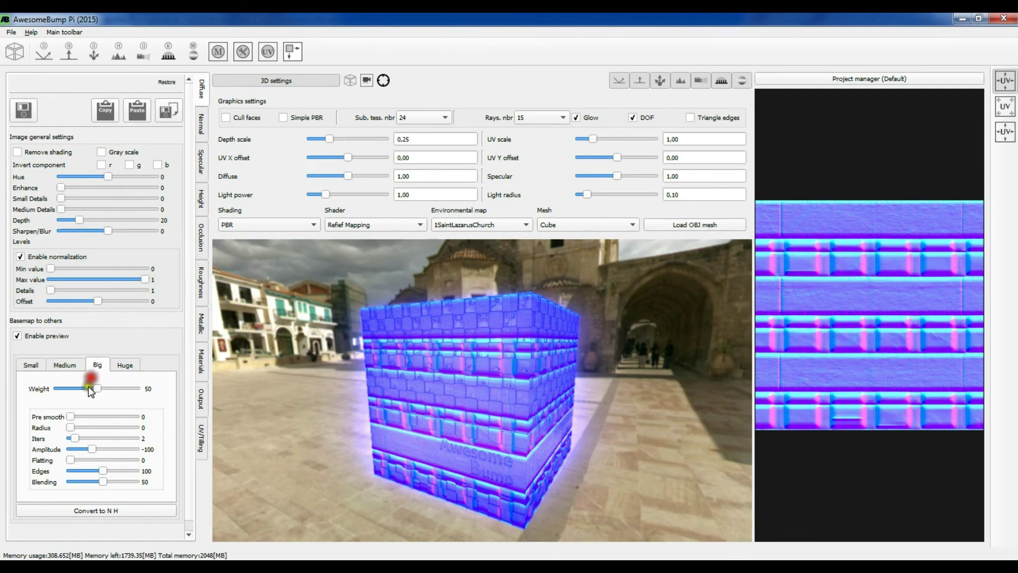
pyautogui.click(65, 364)
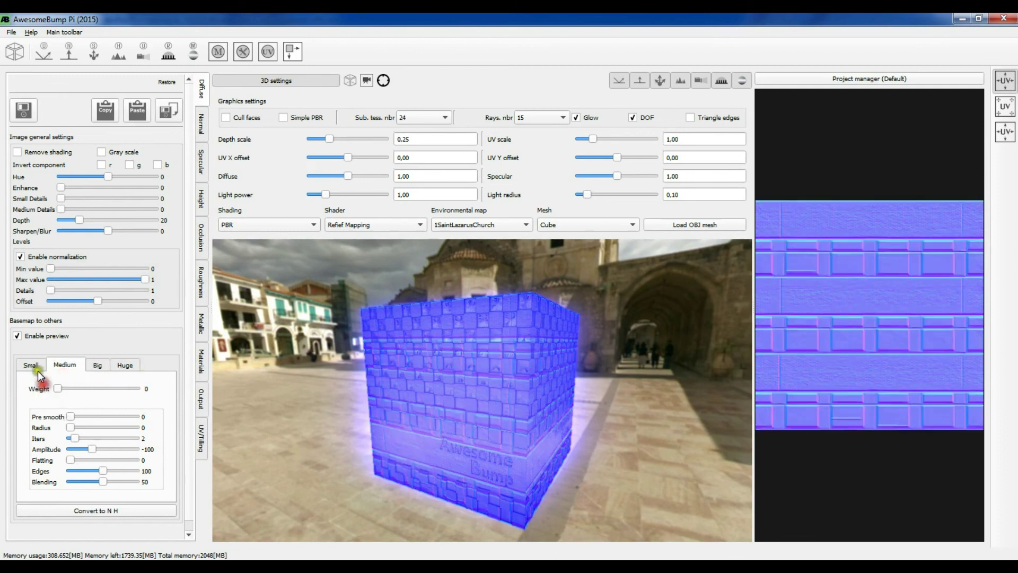
# Set the Small details' weight to 80 and amplitude to 100.
pyautogui.click(33, 366)
pyautogui.moveTo(104, 390); pyautogui.dragTo(121, 388)
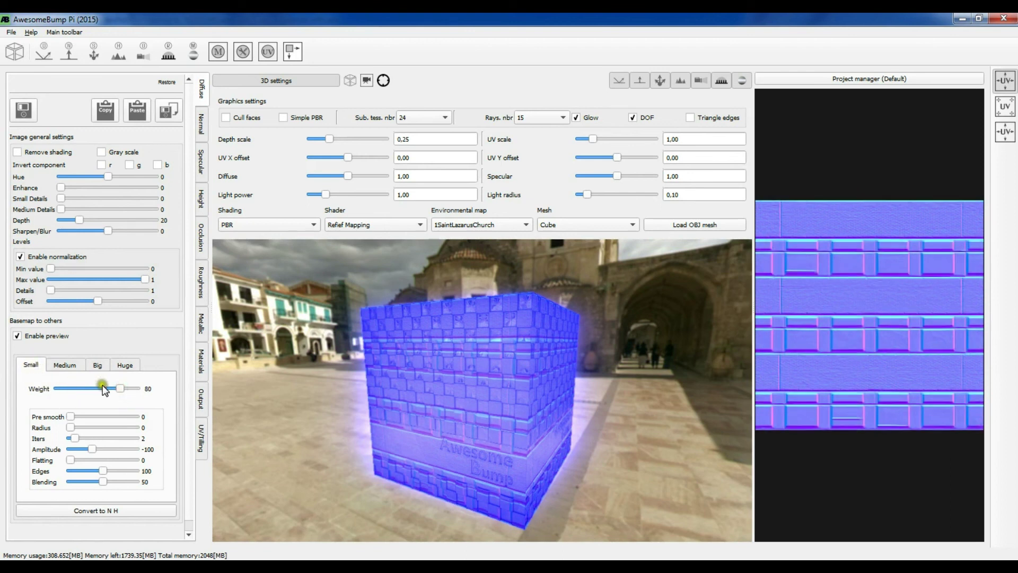
pyautogui.moveTo(90, 449); pyautogui.dragTo(112, 451)
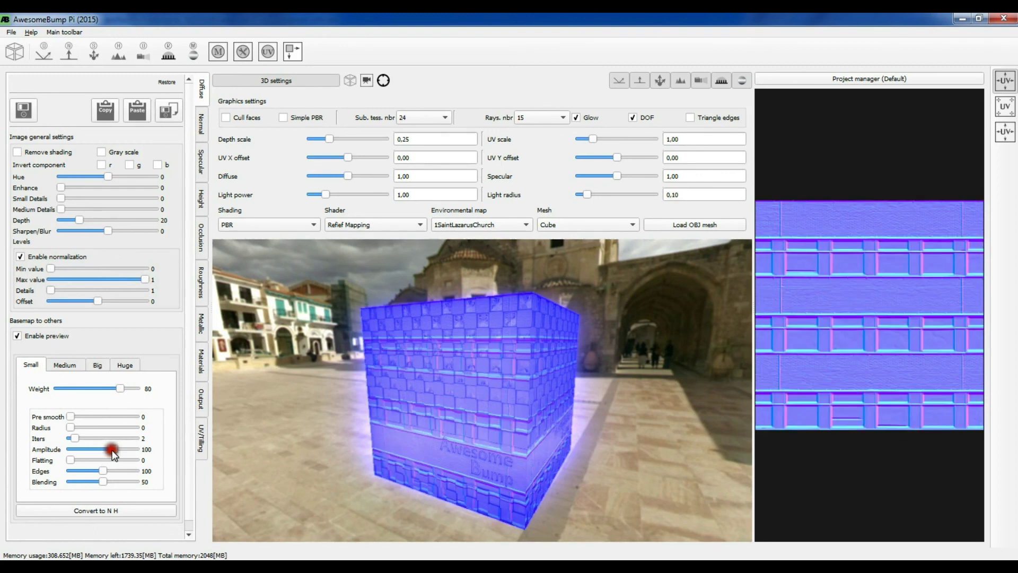
# Inspect the normal preview up close, convert the base map to the other maps, and turn the preview off.
pyautogui.scroll(4, 870, 268)
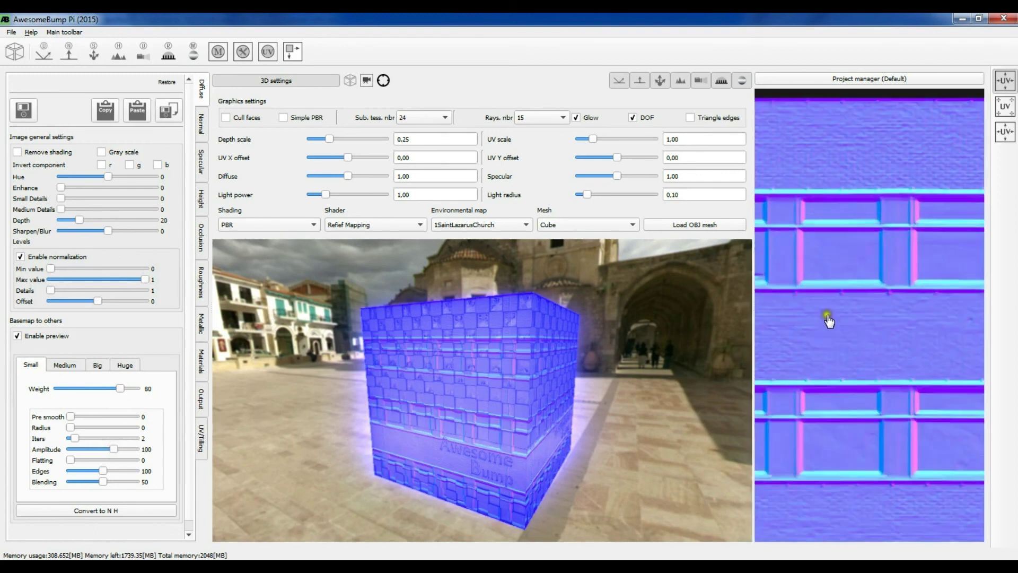
pyautogui.scroll(-4, 827, 342)
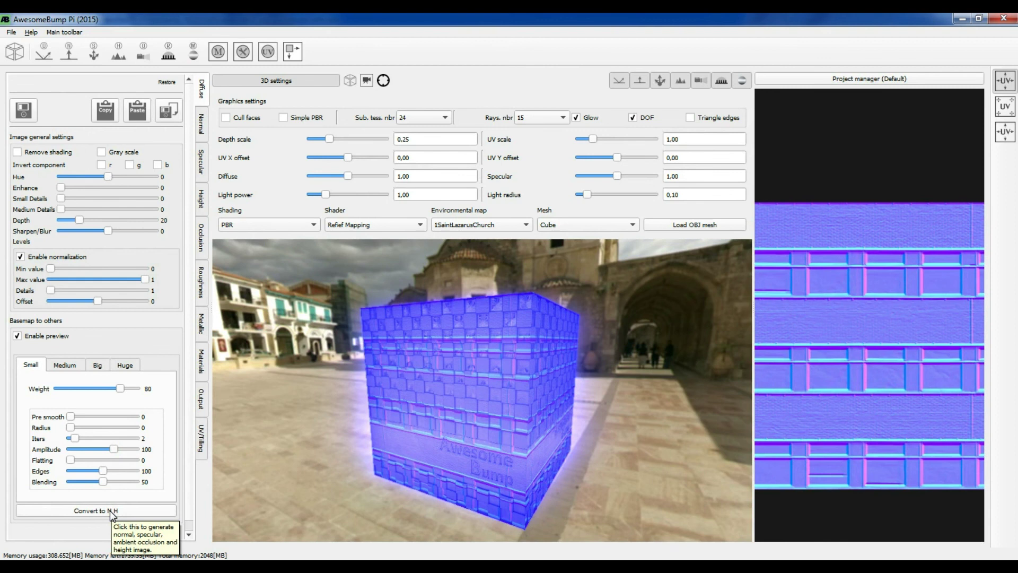
pyautogui.click(111, 511)
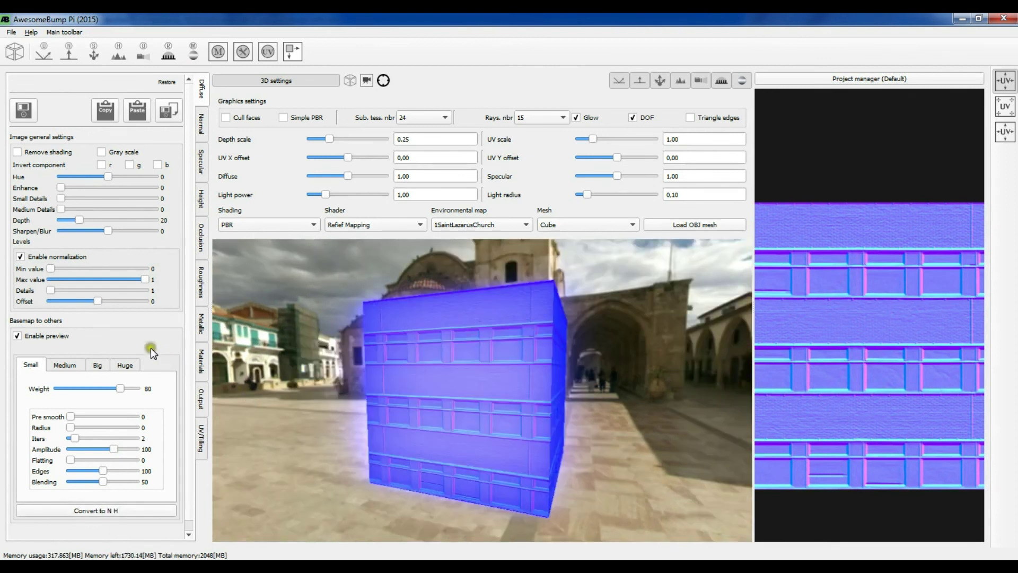
pyautogui.click(56, 336)
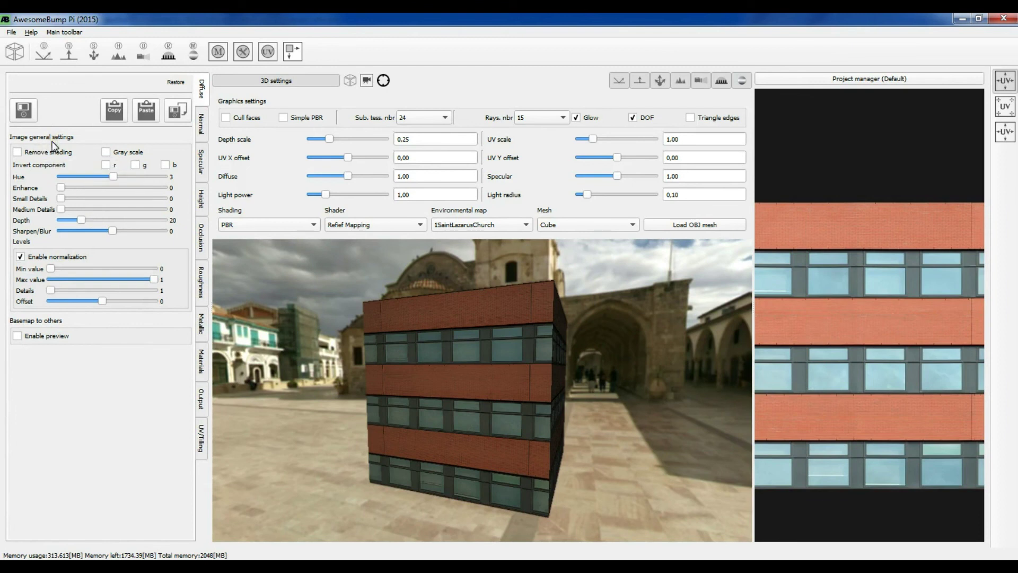
# Examine the diffuse map's general and levels settings, switching the base map preview on and off to compare.
pyautogui.click(106, 134)
pyautogui.click(92, 267)
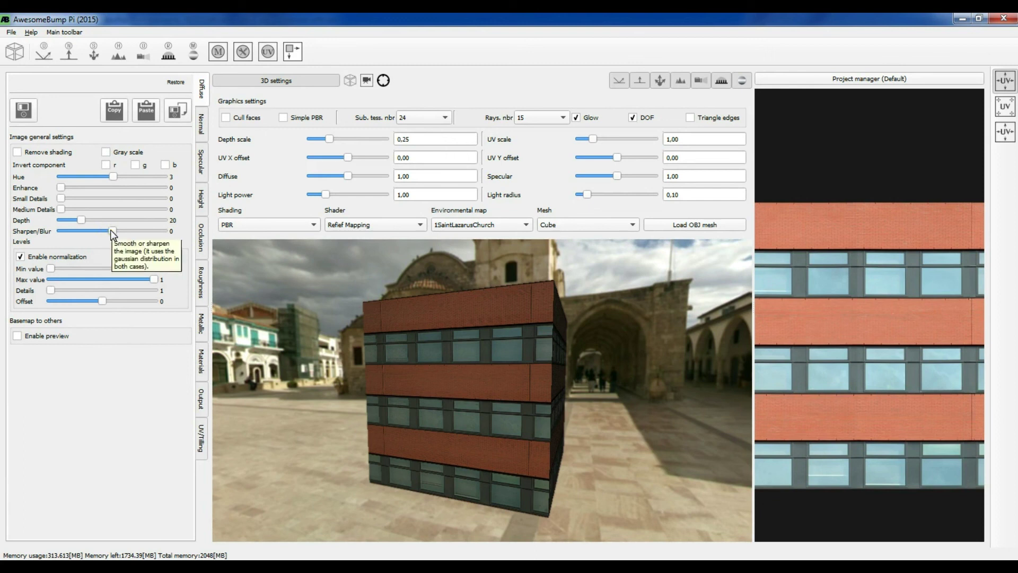
pyautogui.click(11, 324)
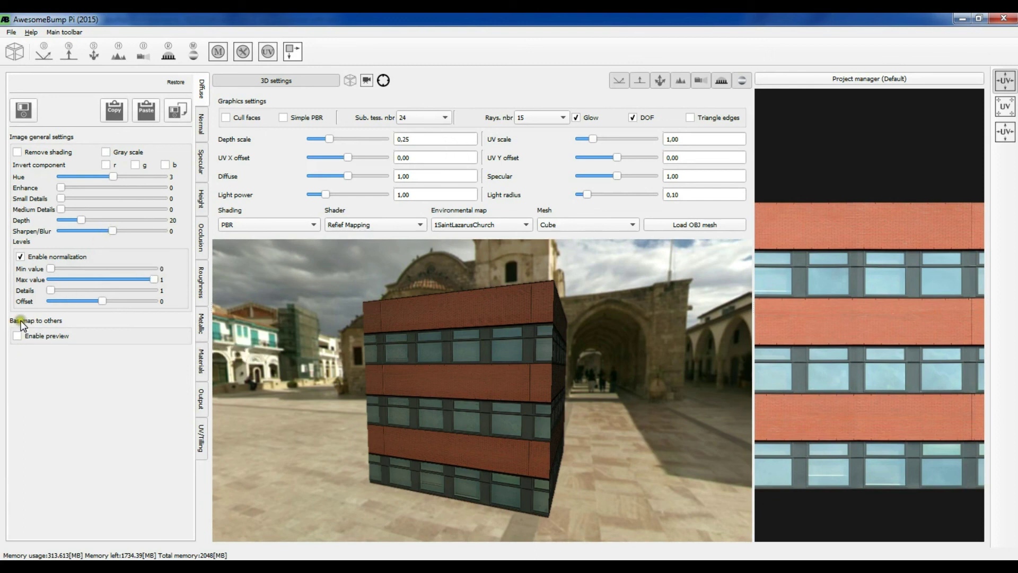
pyautogui.click(17, 335)
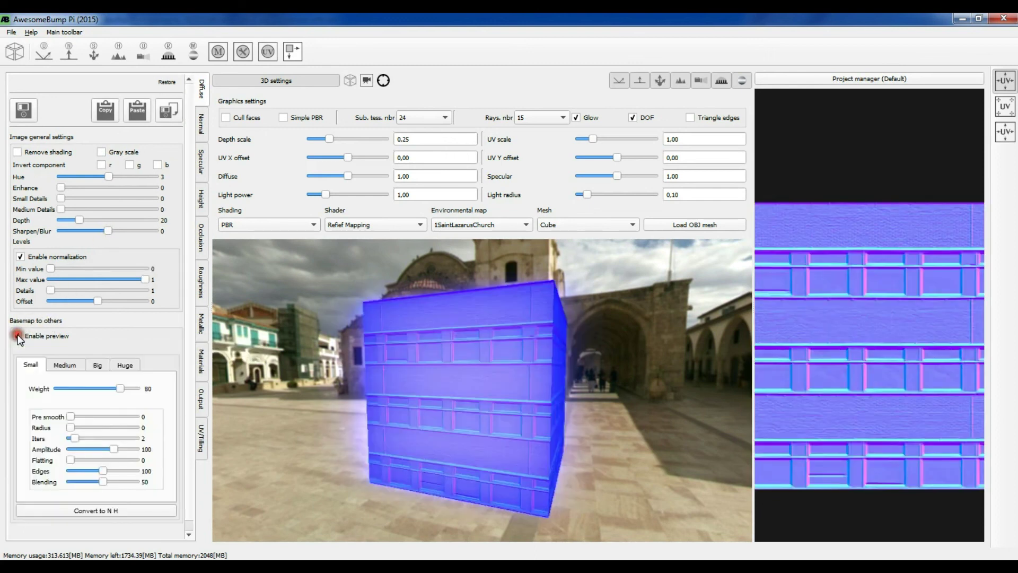
pyautogui.click(147, 449)
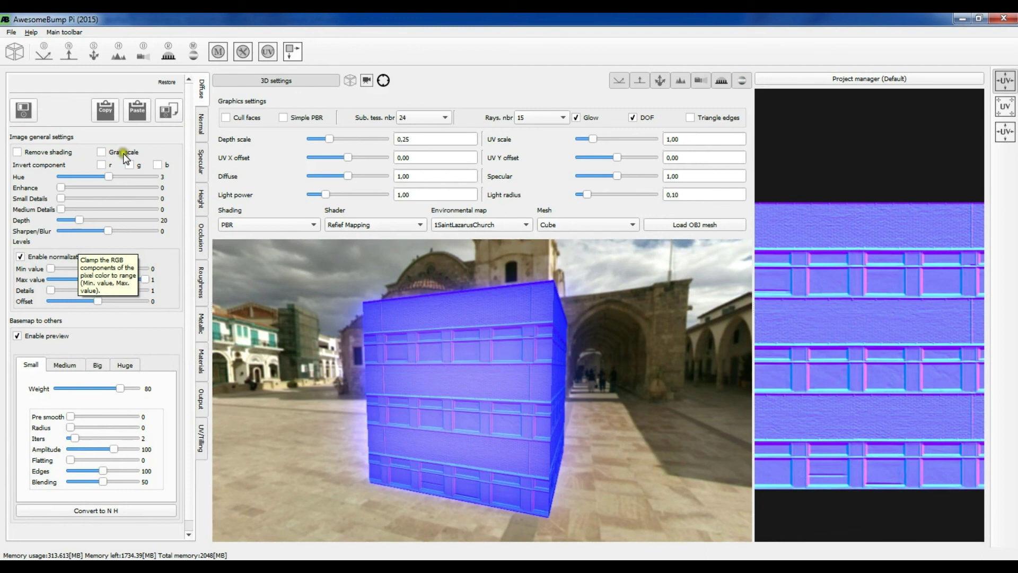
pyautogui.click(102, 306)
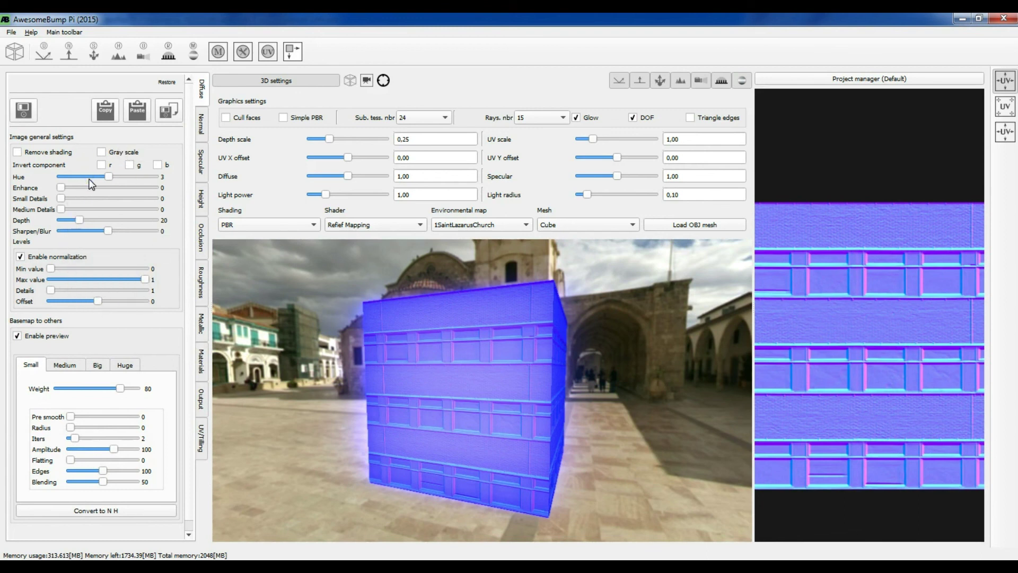
pyautogui.moveTo(61, 188)
pyautogui.mouseDown()
pyautogui.moveTo(135, 188)
pyautogui.moveTo(46, 188)
pyautogui.mouseUp()
pyautogui.click(45, 337)
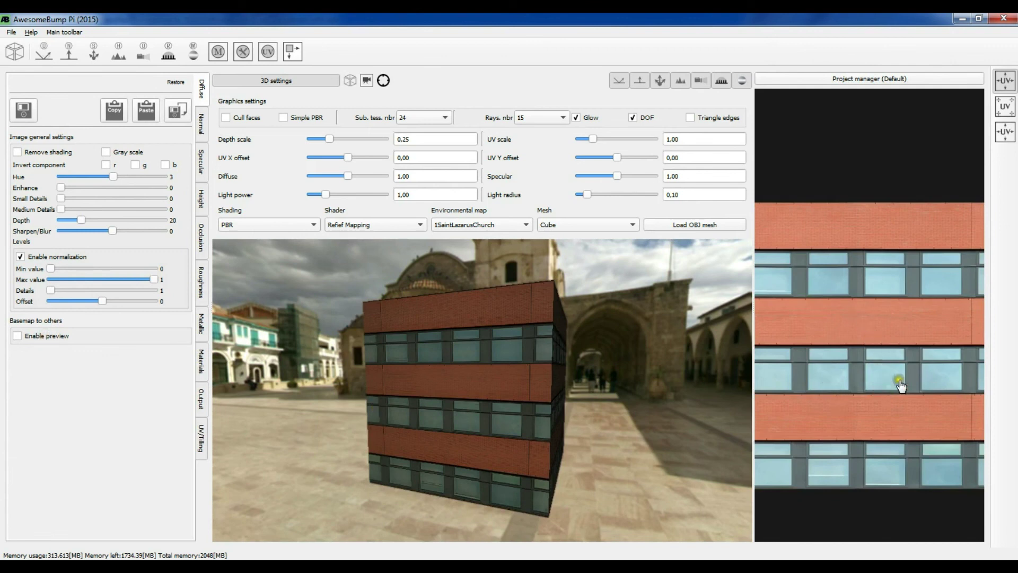
pyautogui.click(926, 367)
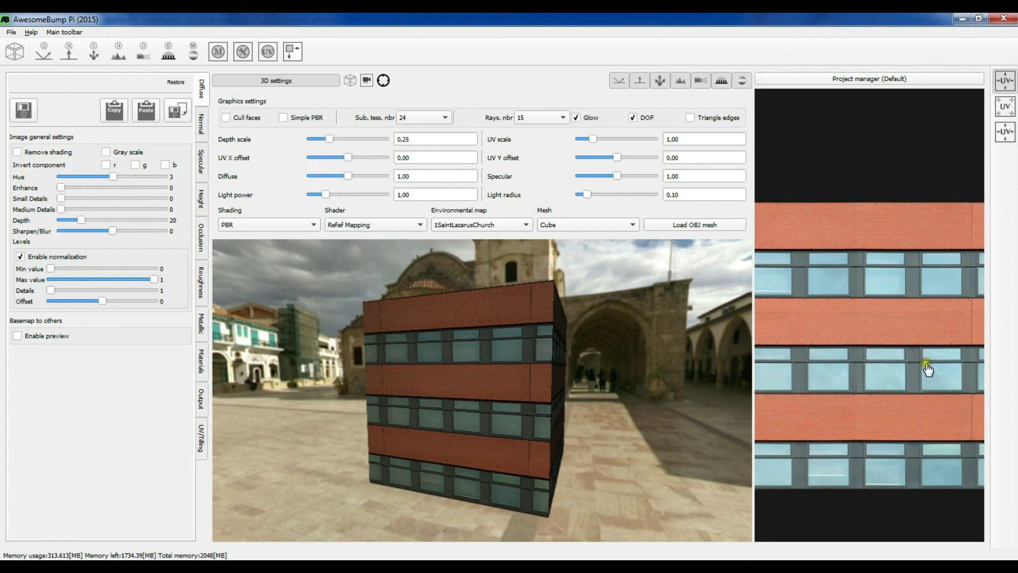
# Turn the base map preview on and set the diffuse levels Offset to 32.
pyautogui.click(45, 336)
pyautogui.click(121, 306)
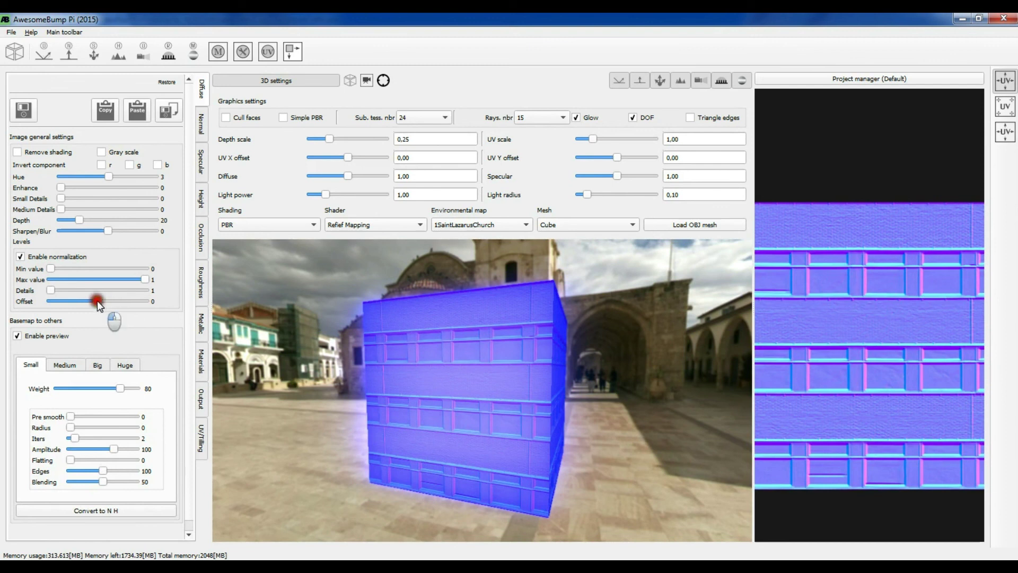
pyautogui.moveTo(97, 301); pyautogui.dragTo(115, 302)
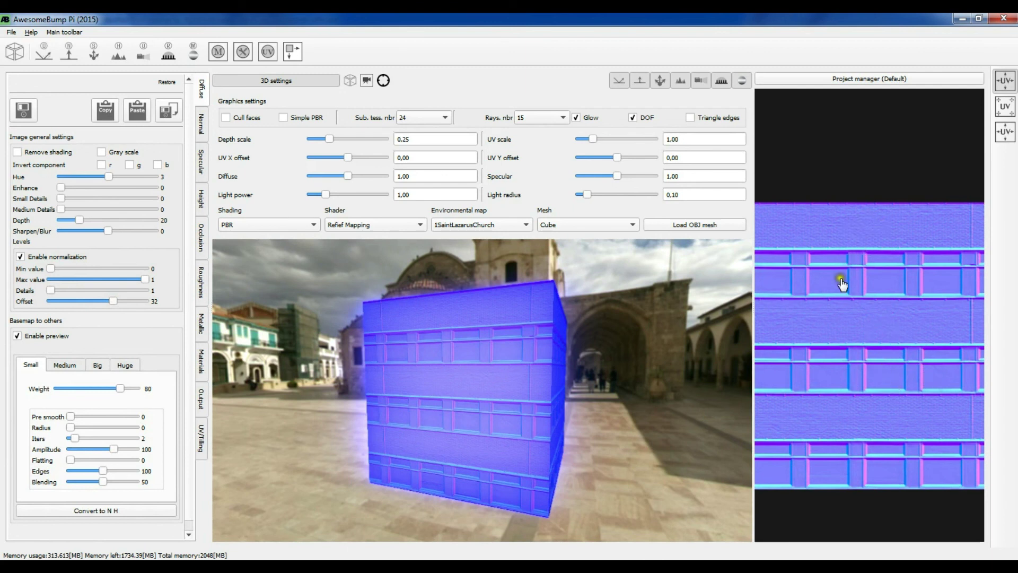
# Regenerate the normal, specular, occlusion and height maps from the brightened base map.
pyautogui.click(773, 382)
pyautogui.scroll(-1, 188, 268)
pyautogui.scroll(-1, 188, 268)
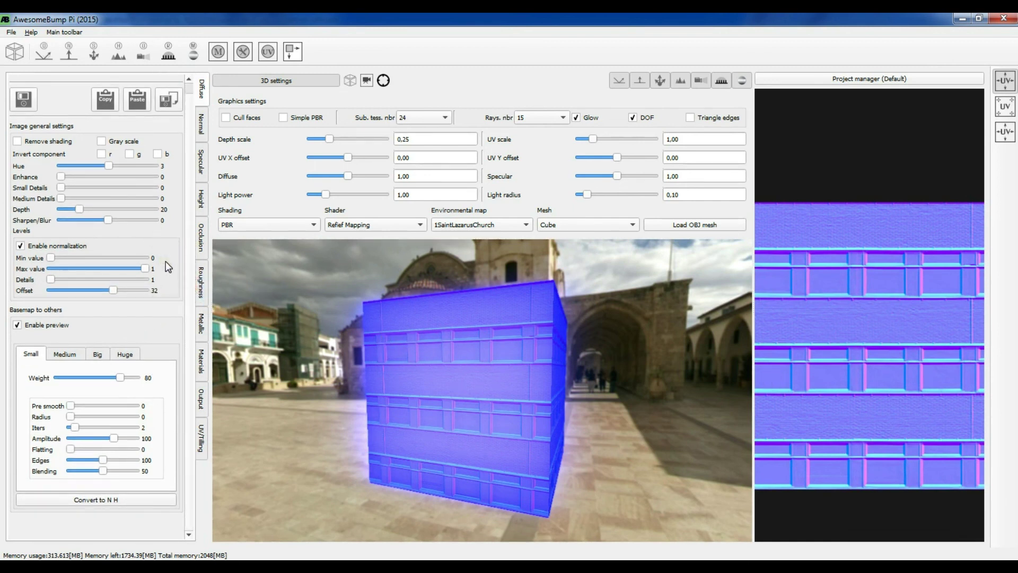
pyautogui.moveTo(166, 265)
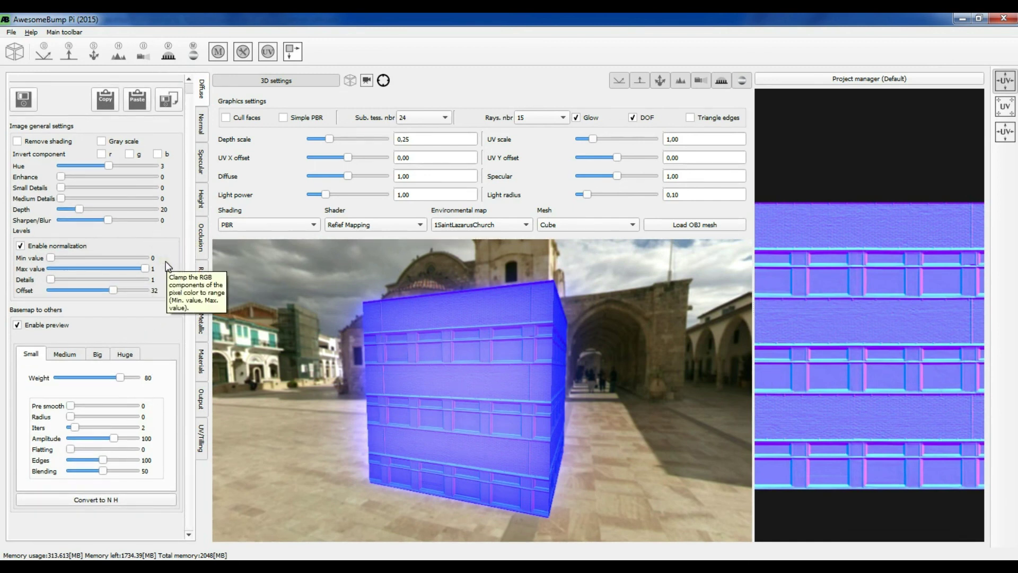
pyautogui.click(99, 501)
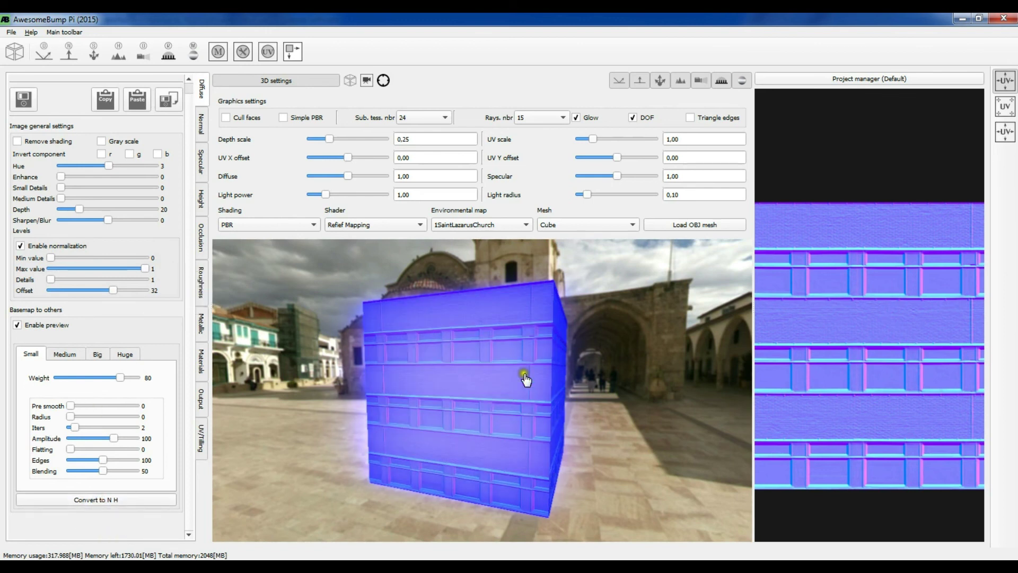
# Turn the base map preview off and set the diffuse levels Offset back to 0.
pyautogui.click(265, 425)
pyautogui.click(72, 327)
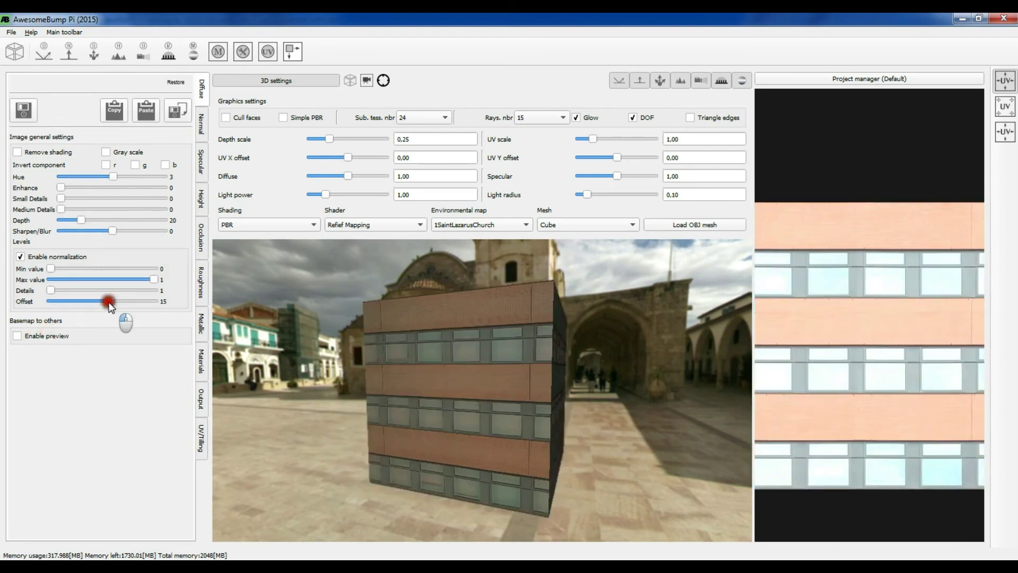
pyautogui.moveTo(109, 303); pyautogui.dragTo(101, 302)
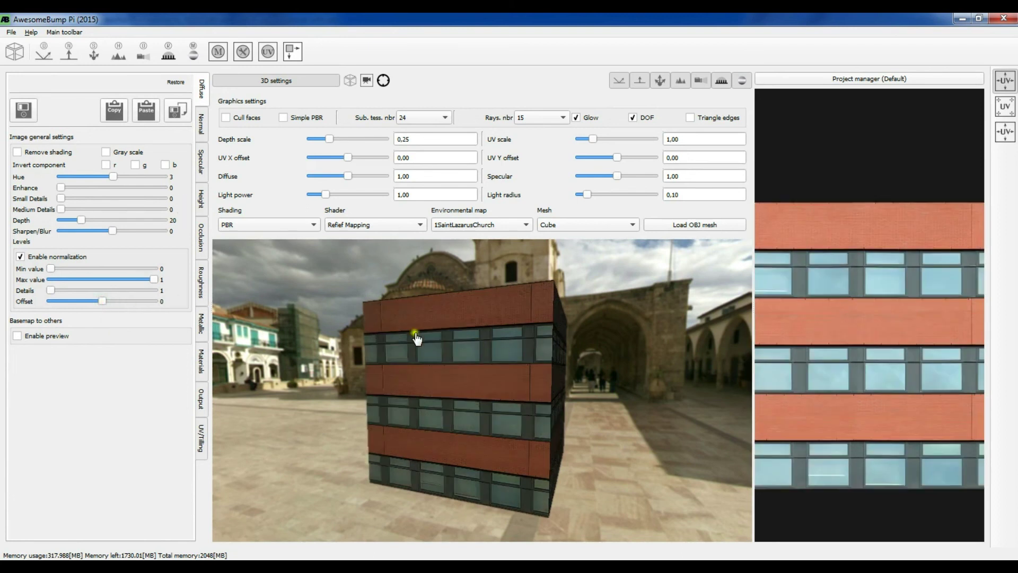
# Compare the Normal map's settings with the Diffuse ones, ending on the Normal map.
pyautogui.click(206, 128)
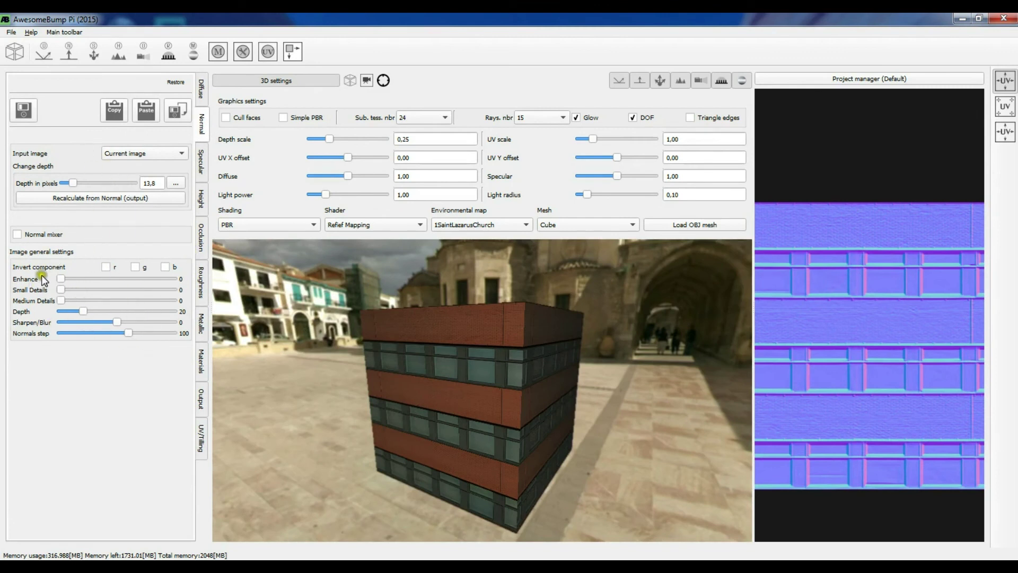
pyautogui.click(203, 86)
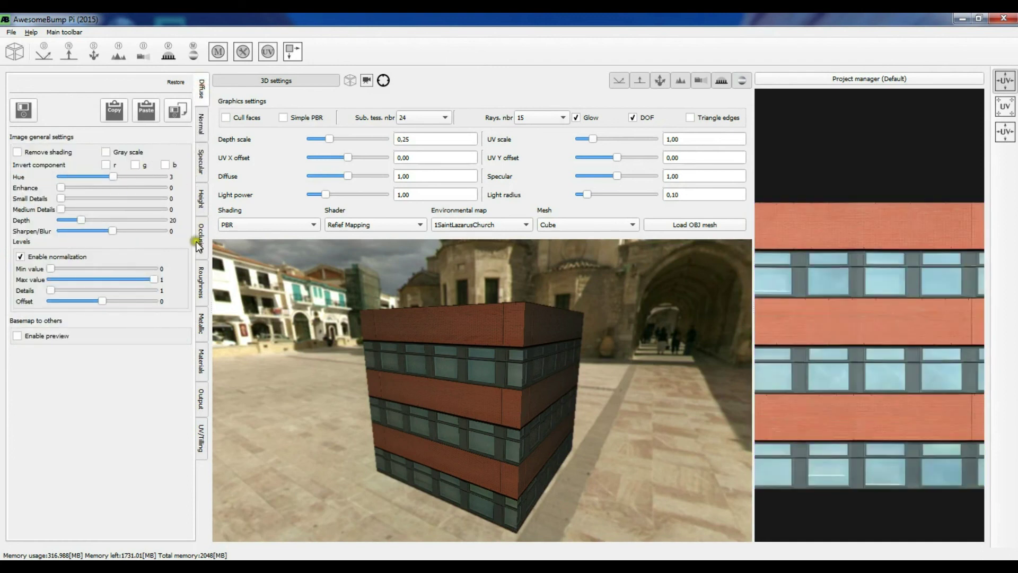
pyautogui.click(202, 125)
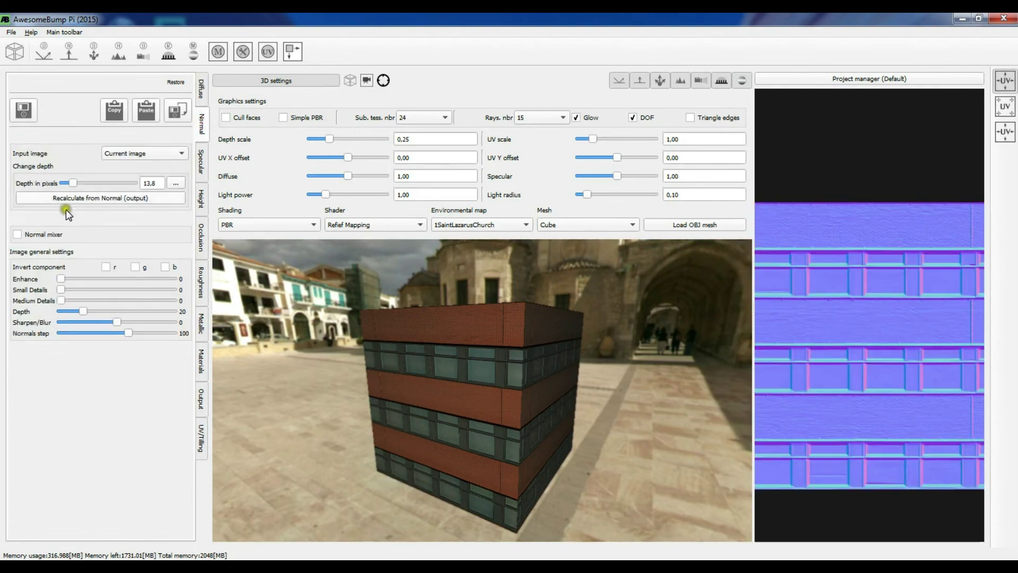
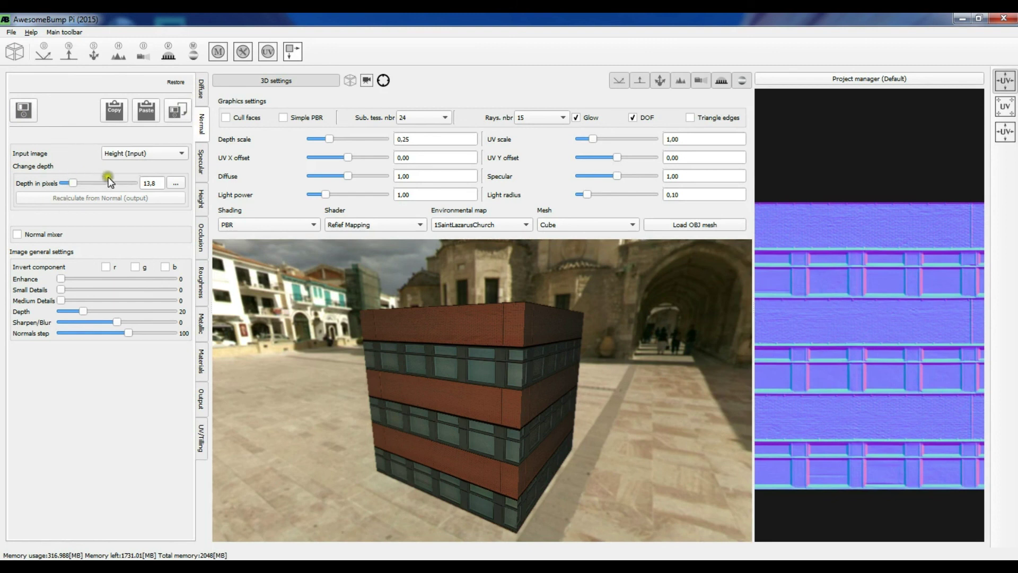
# Compare the Height map with the Normal map and set the Normal map's input image to Height (Input).
pyautogui.click(201, 198)
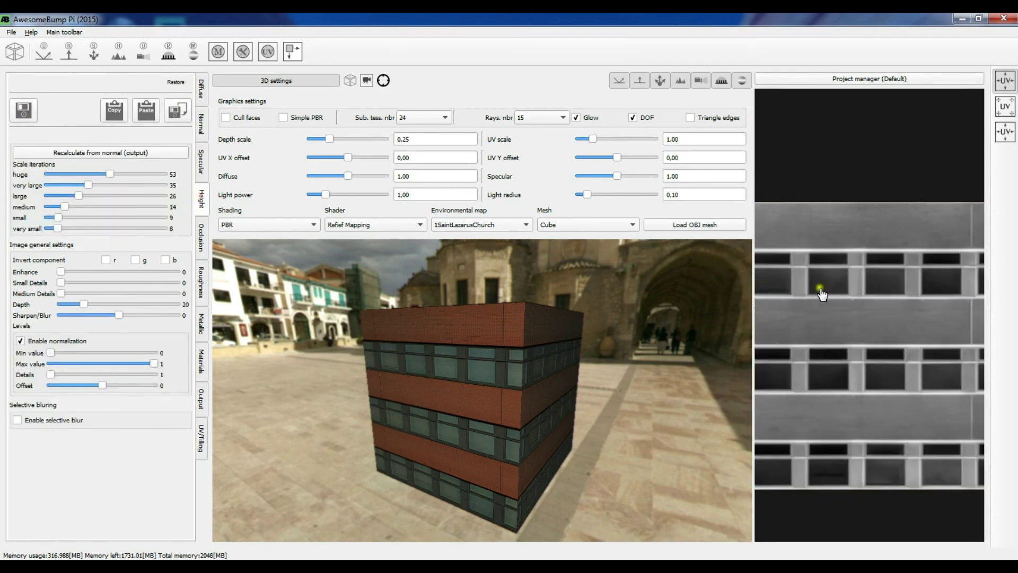
pyautogui.click(201, 123)
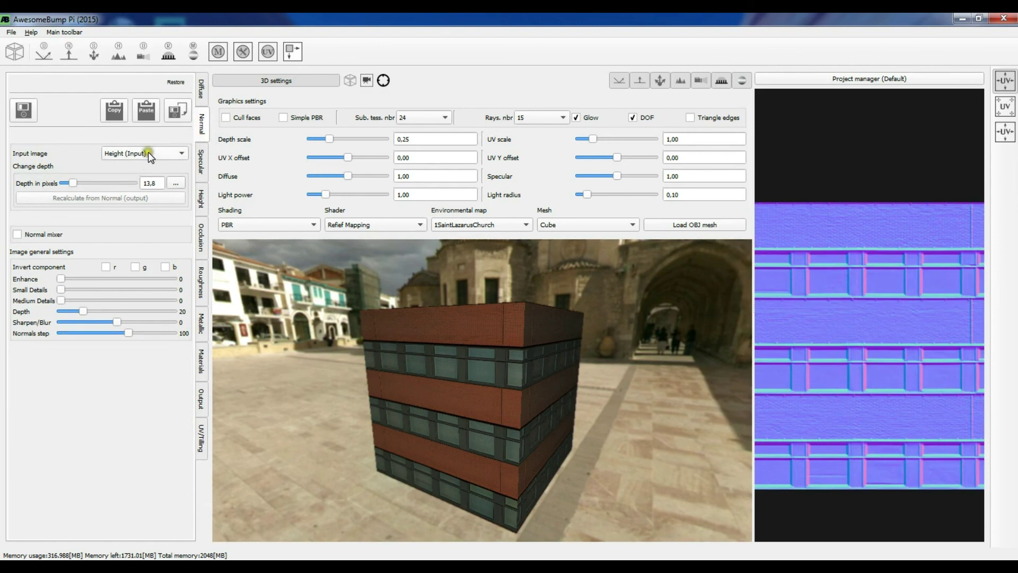
pyautogui.click(201, 198)
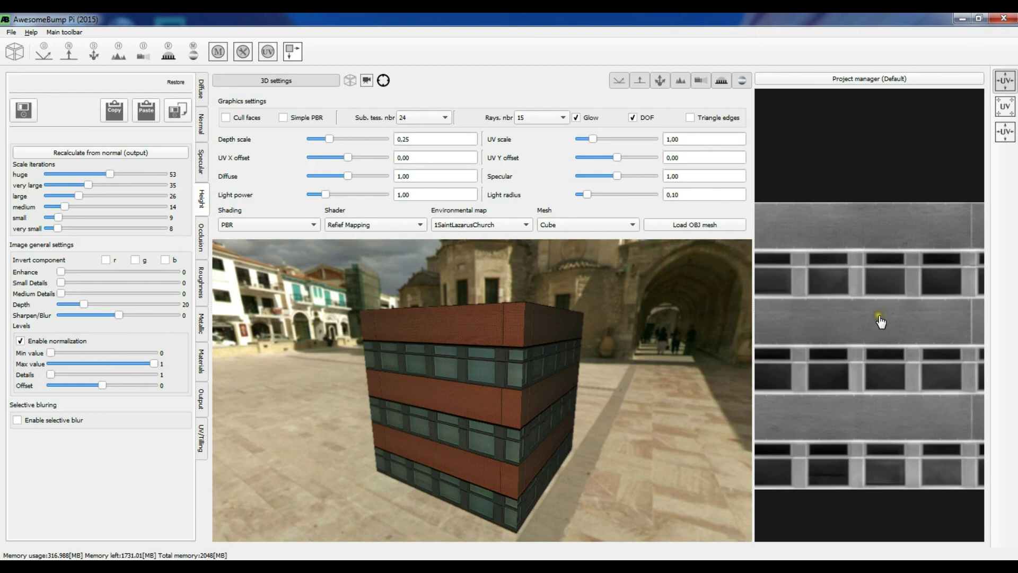
pyautogui.click(201, 123)
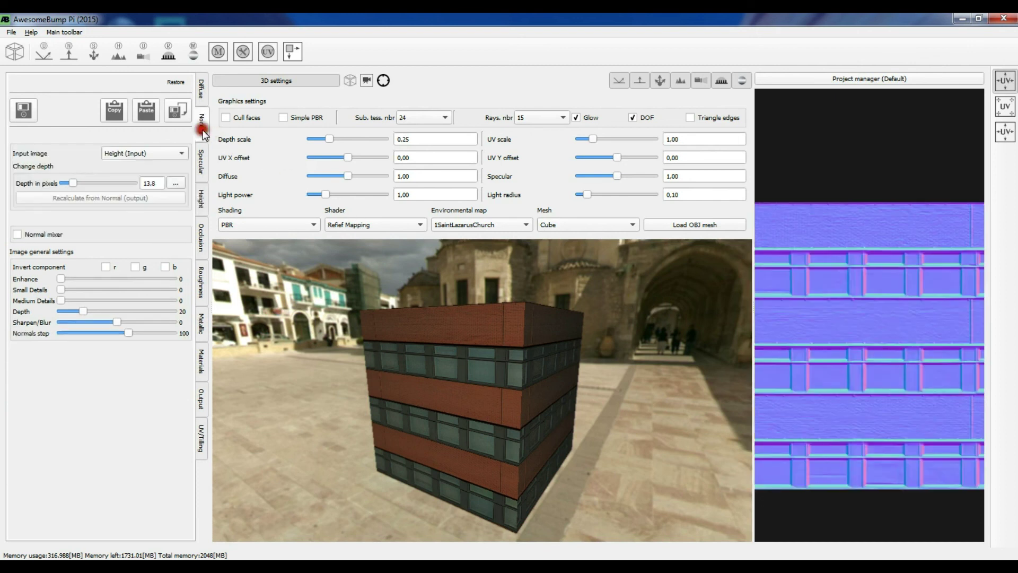
pyautogui.click(166, 154)
pyautogui.click(163, 164)
# Set the Height map's Sharpen/Blur to -9 and return to the Normal map.
pyautogui.click(201, 196)
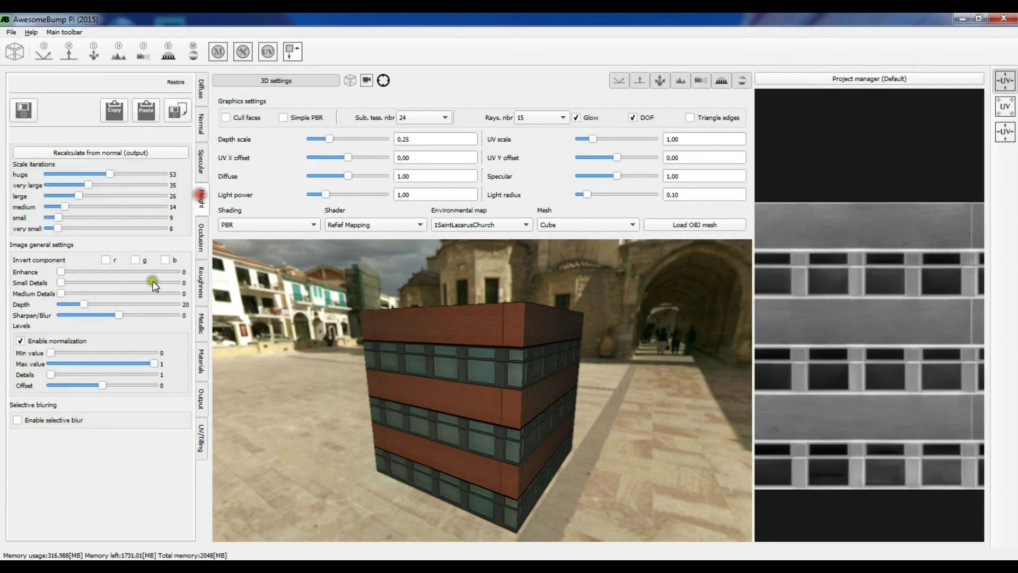
pyautogui.click(120, 316)
pyautogui.moveTo(119, 315); pyautogui.dragTo(93, 315)
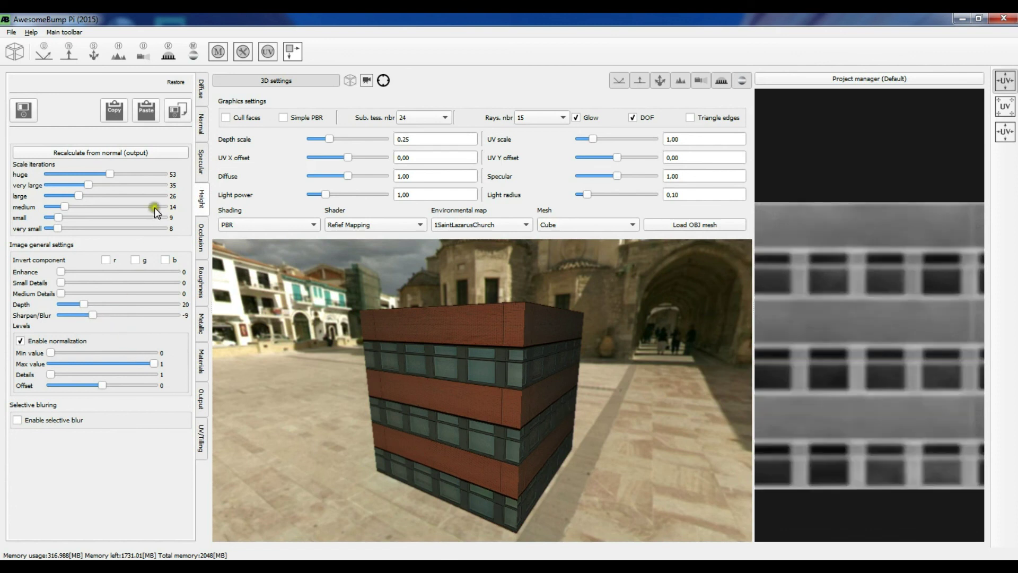
pyautogui.click(203, 127)
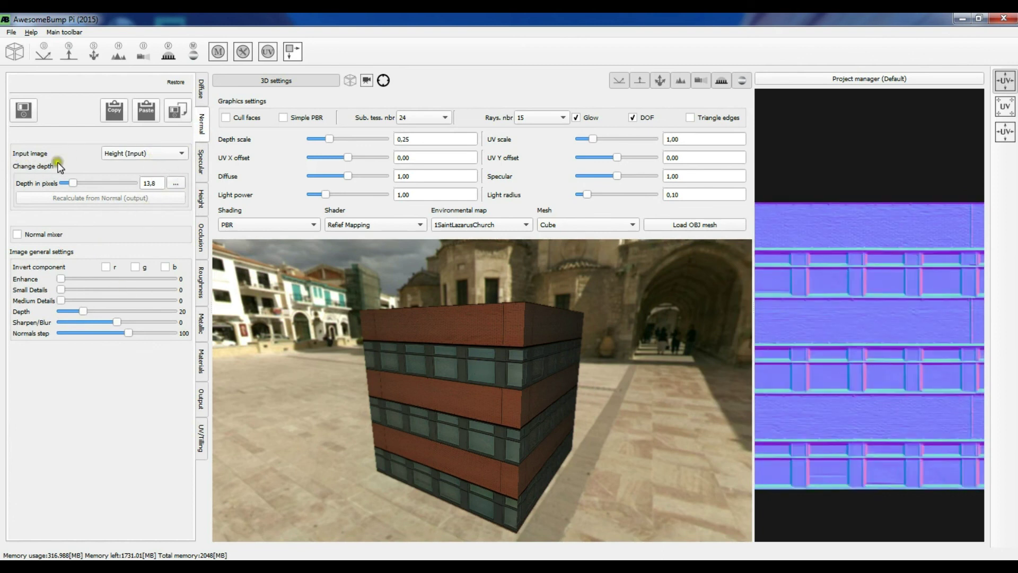
# Review the physical size and depth fields in the Normal image depth calculator and accept them.
pyautogui.click(179, 183)
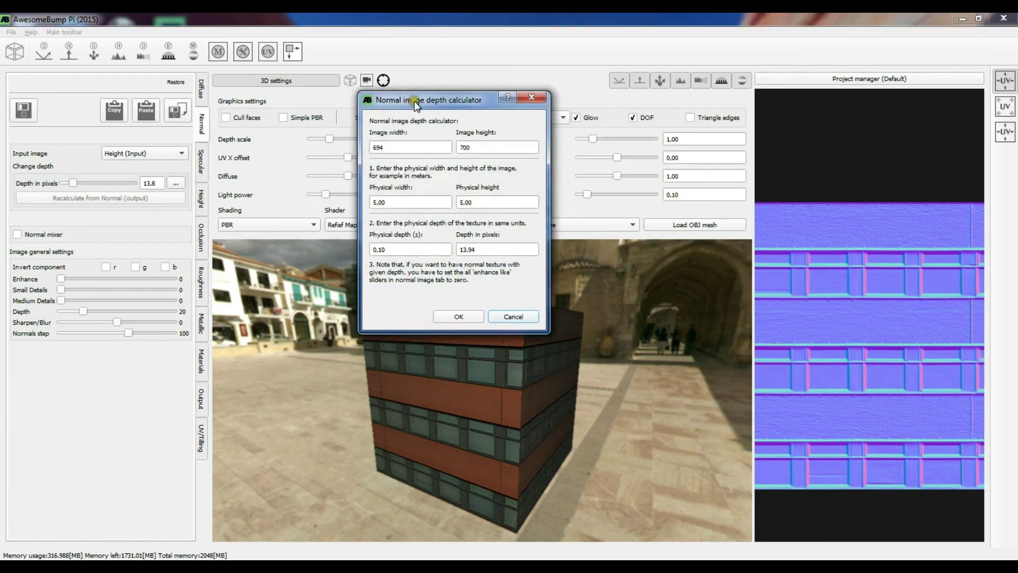
pyautogui.moveTo(415, 101); pyautogui.dragTo(504, 104)
pyautogui.click(554, 194)
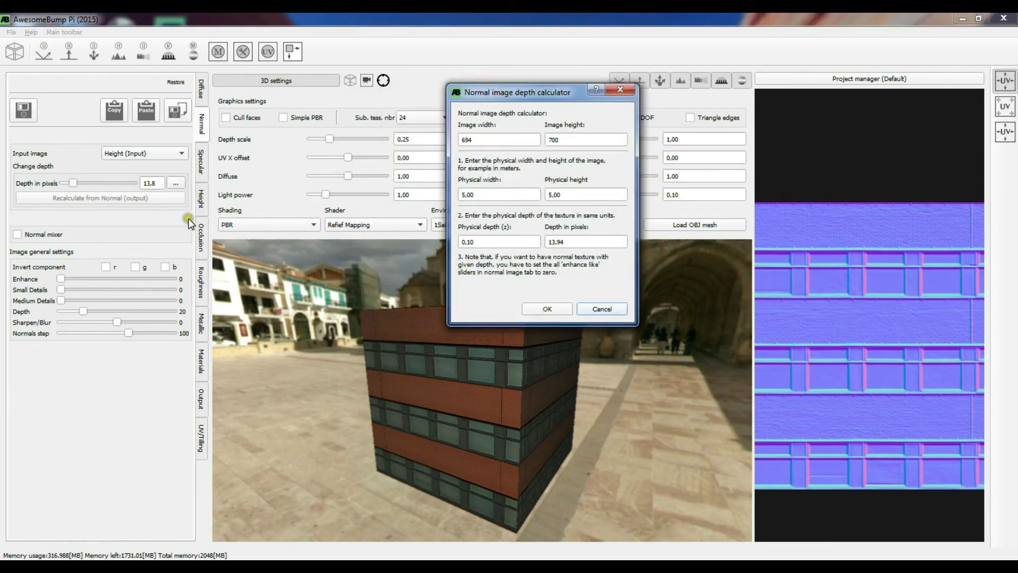
pyautogui.moveTo(530, 94); pyautogui.dragTo(571, 78)
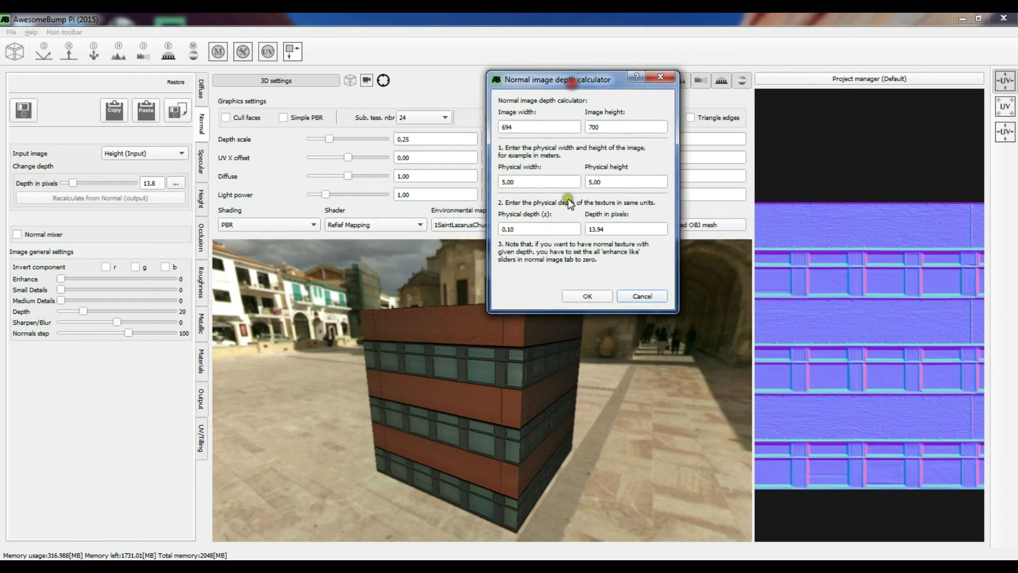
pyautogui.click(589, 297)
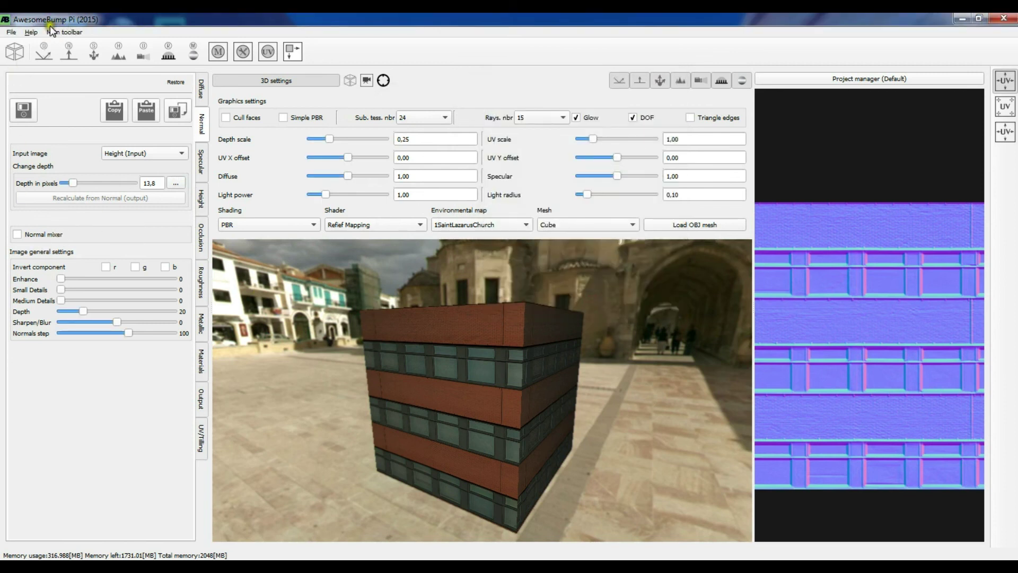
# Enable the Normal mixer and load the stone-patterned normal texture from the Tutorial folder into it.
pyautogui.click(33, 235)
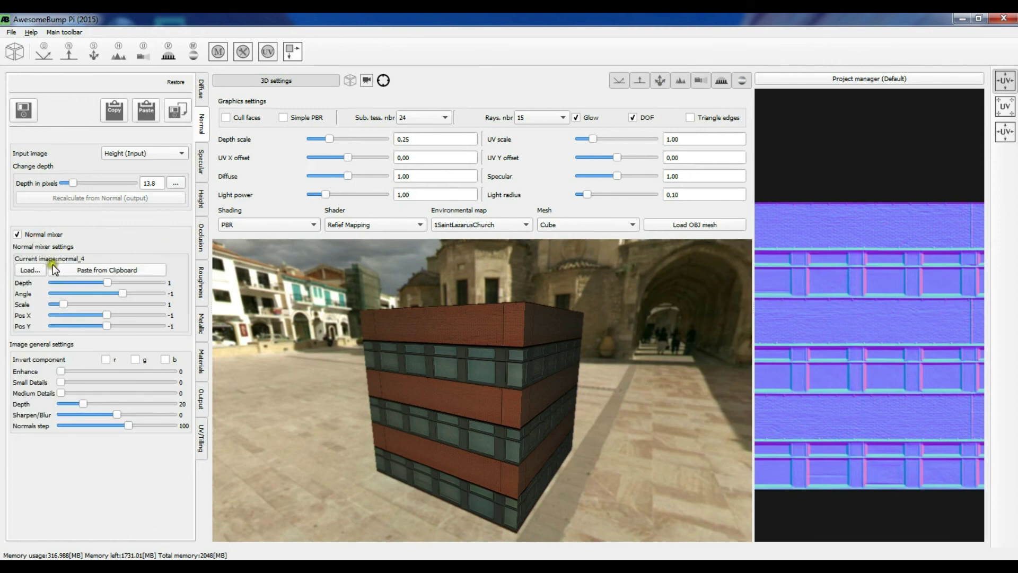
pyautogui.click(35, 270)
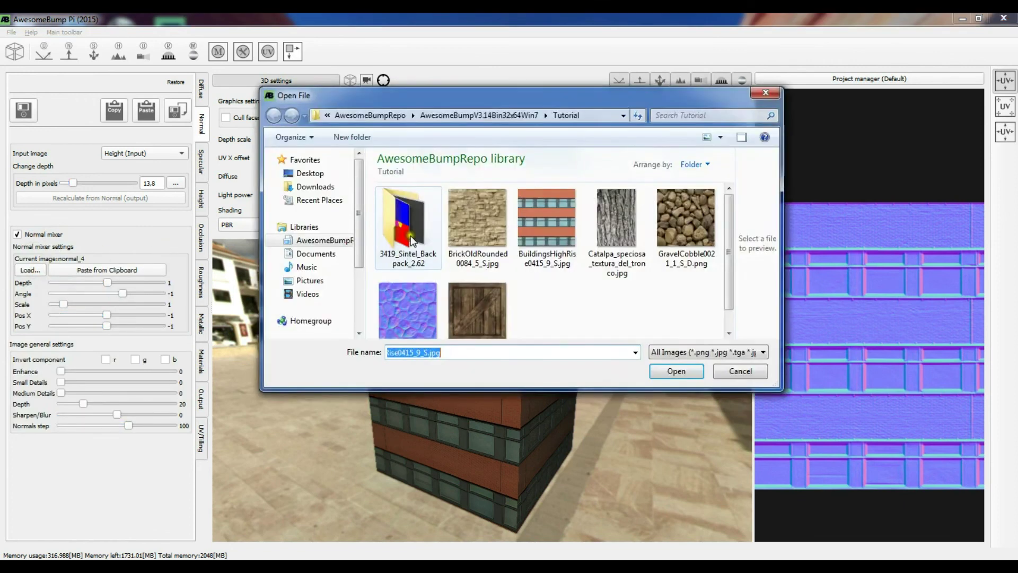
pyautogui.doubleClick(415, 301)
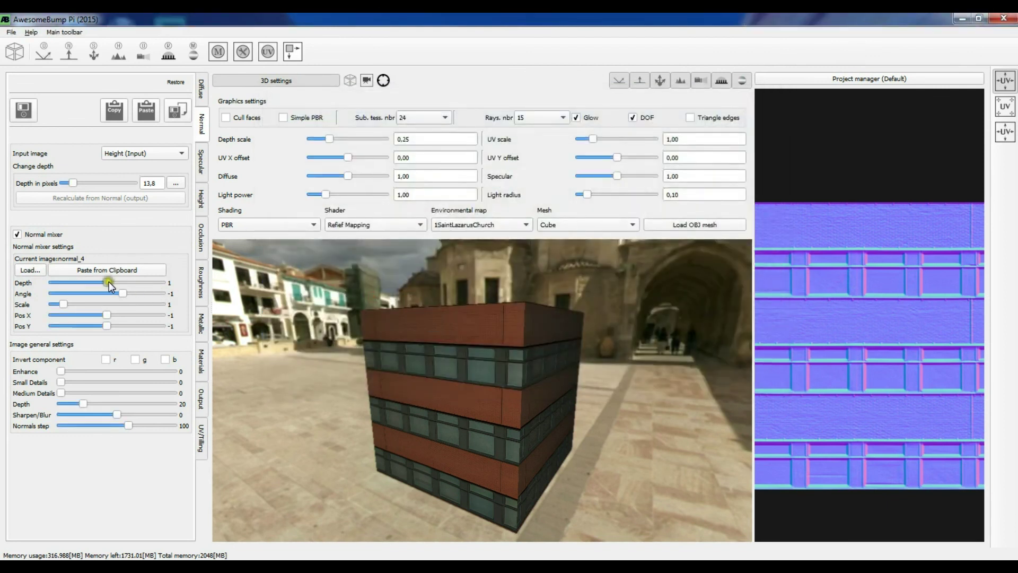
# Try the Normal mixer with Depth 48, Angle 35, Scale 3.6 and Pos X 33, and turn the mixer off.
pyautogui.moveTo(108, 282); pyautogui.dragTo(123, 282)
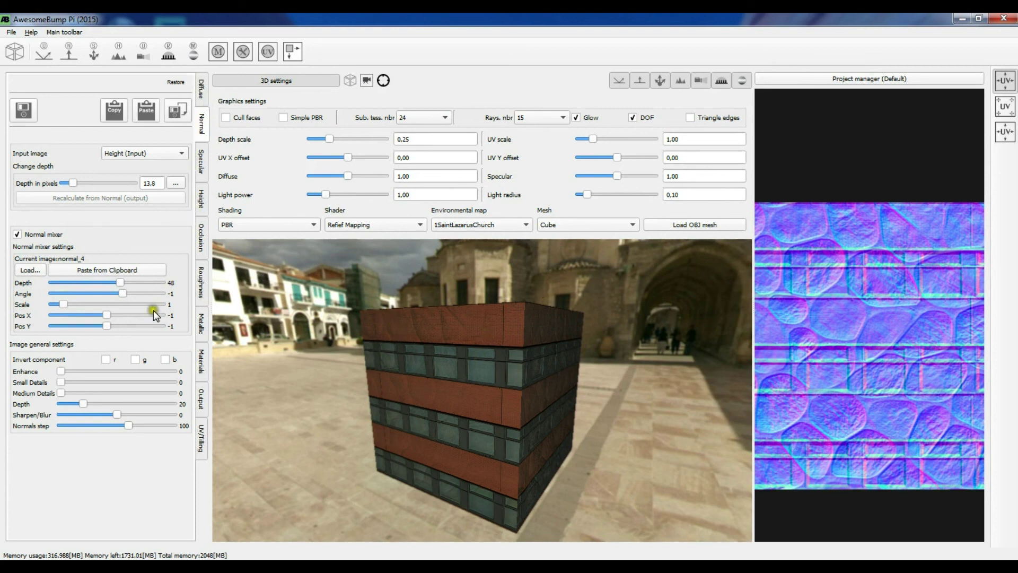
pyautogui.moveTo(126, 292); pyautogui.dragTo(136, 293)
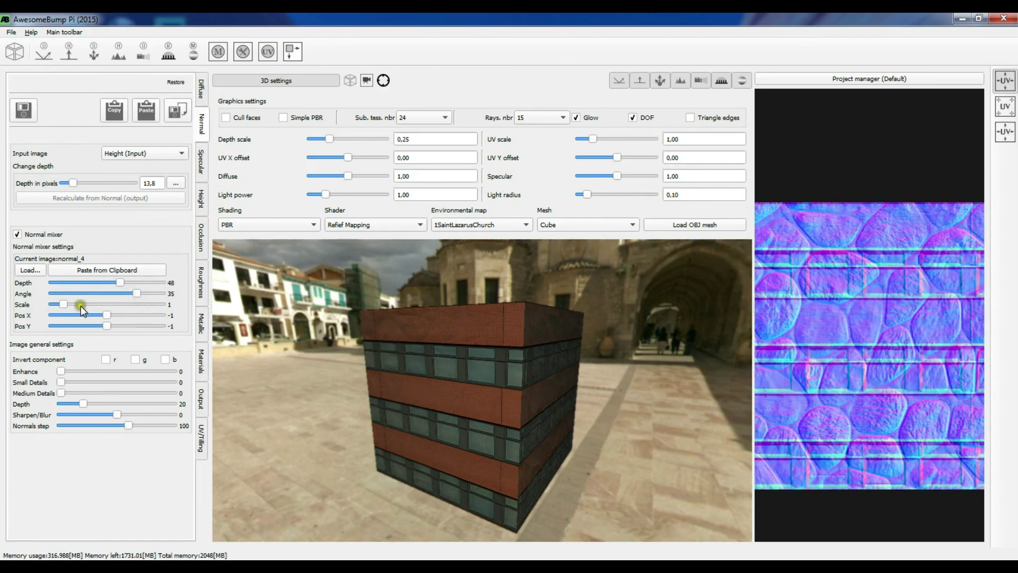
pyautogui.moveTo(66, 304); pyautogui.dragTo(126, 315)
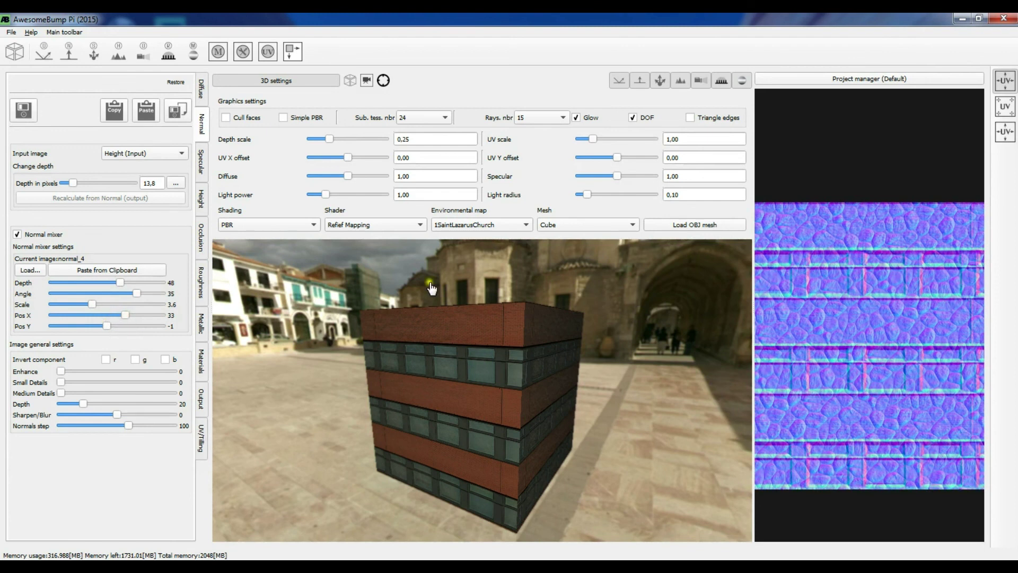
pyautogui.click(53, 234)
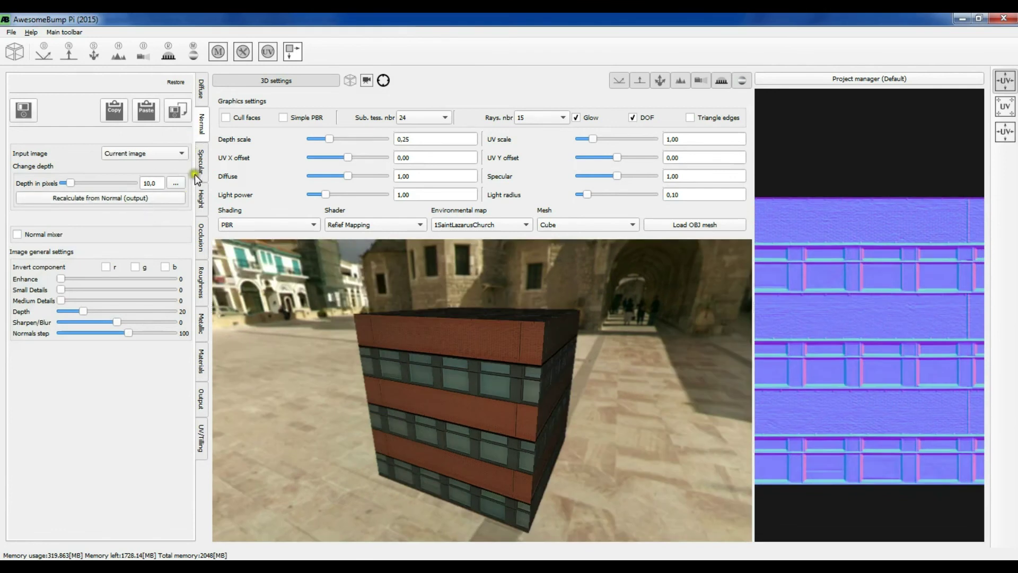
# Review the settings of the Specular, Height and Occlusion maps, ending on the Occlusion map.
pyautogui.click(197, 177)
pyautogui.scroll(1, 197, 217)
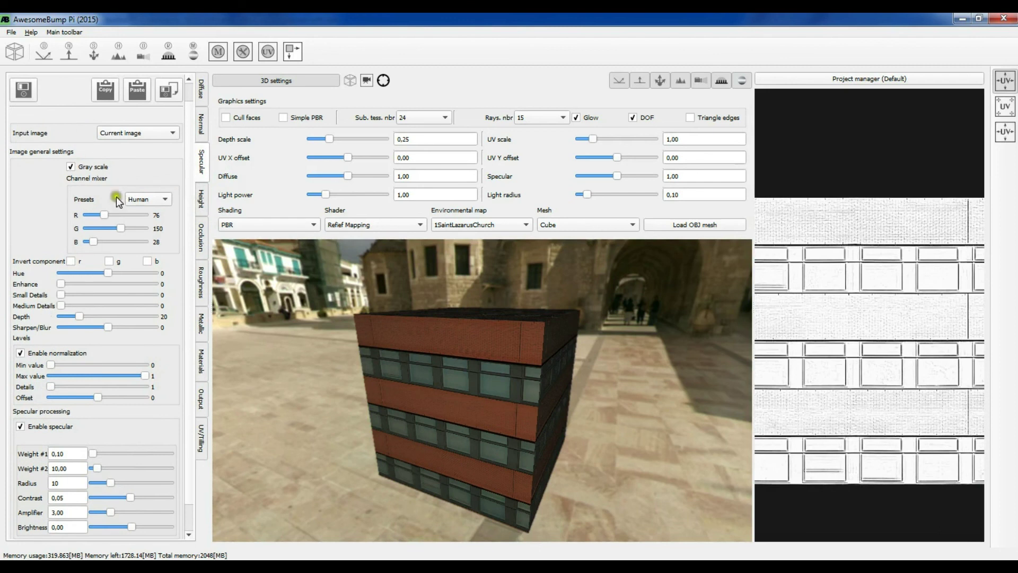
pyautogui.click(200, 195)
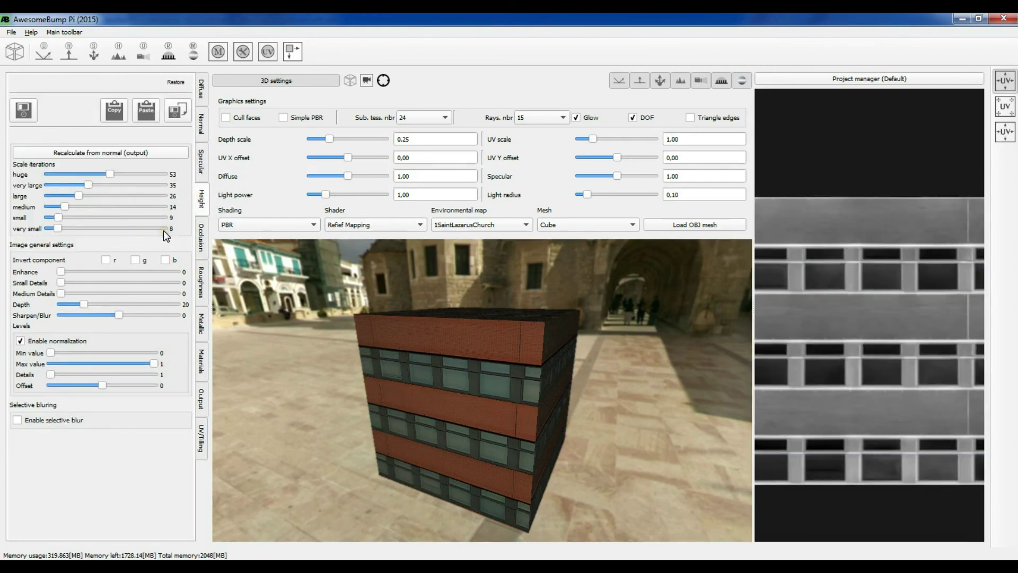
pyautogui.click(201, 236)
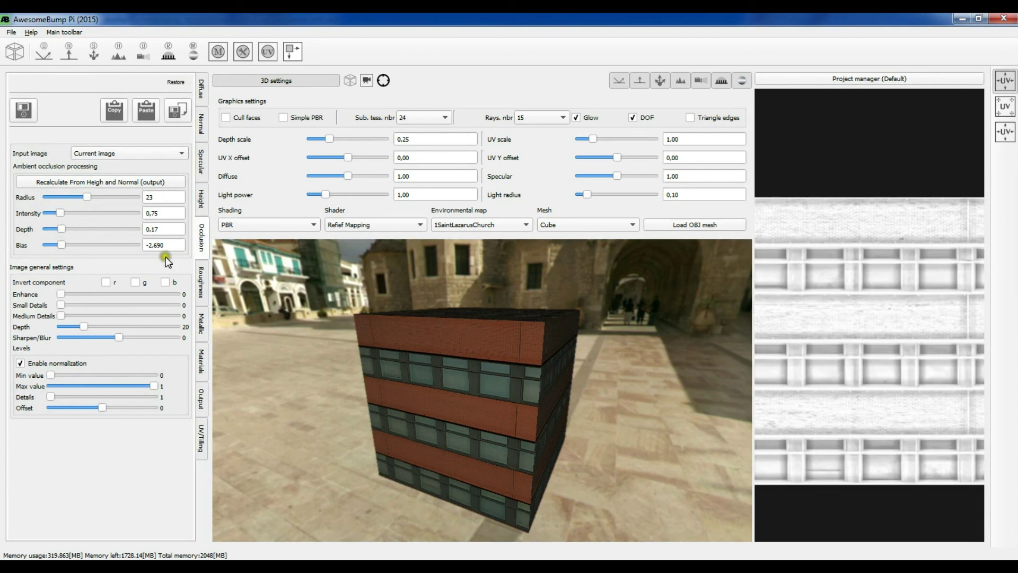
# Set the Occlusion map's input image to Height (output) + Normal (output) and check the Height and Normal maps it uses.
pyautogui.click(116, 153)
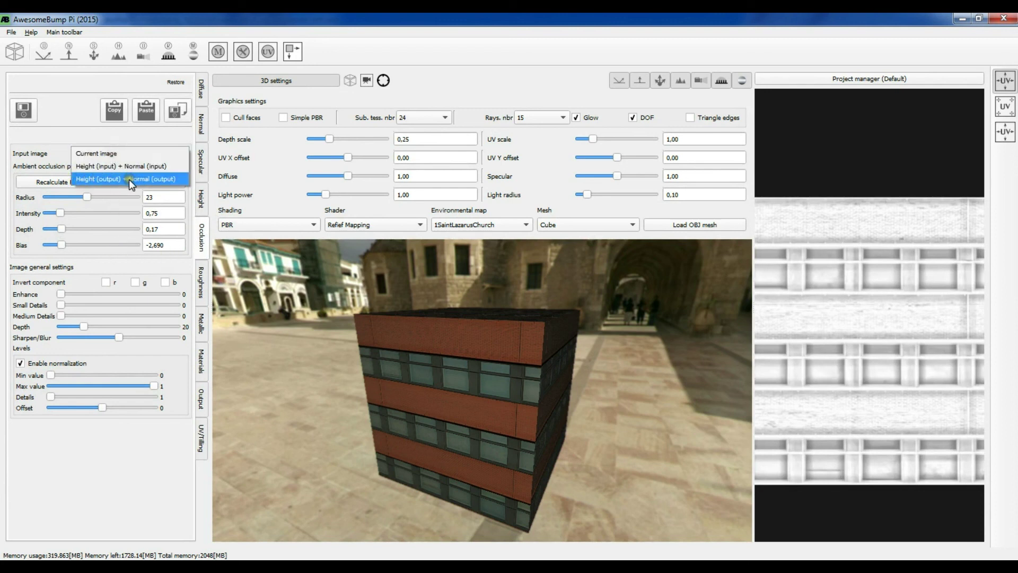
pyautogui.click(159, 179)
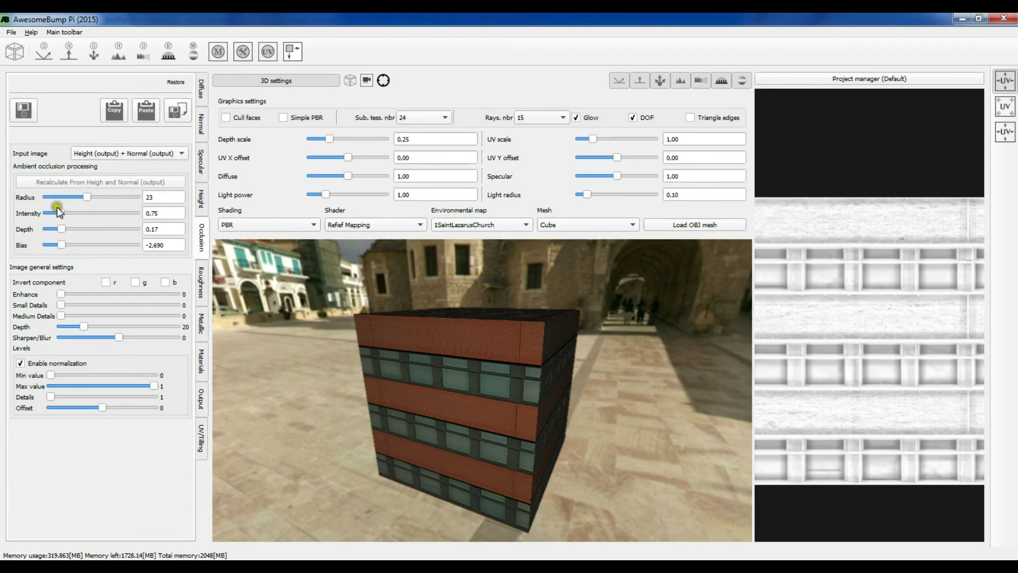
pyautogui.click(201, 199)
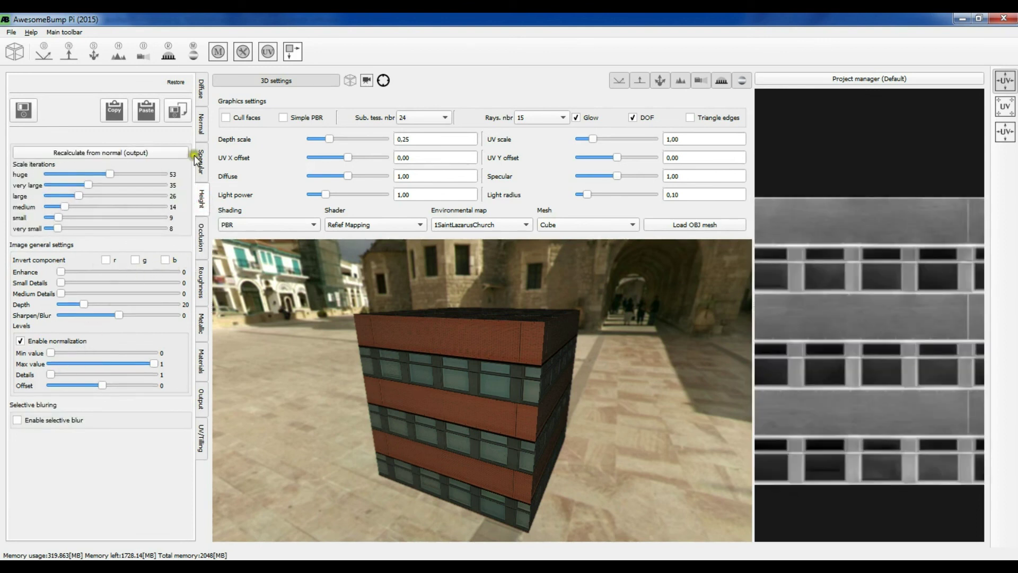
pyautogui.click(201, 123)
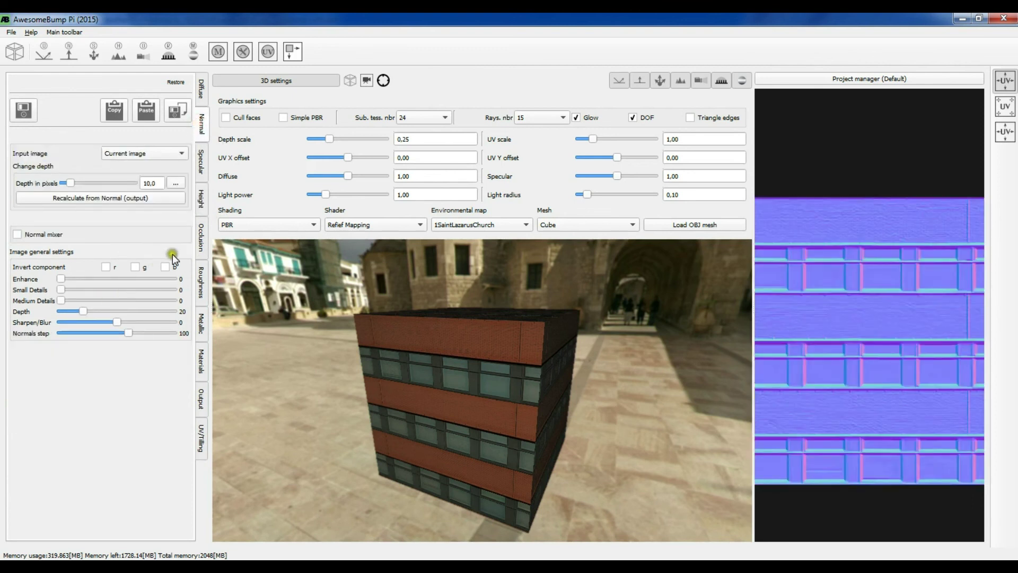
pyautogui.click(201, 260)
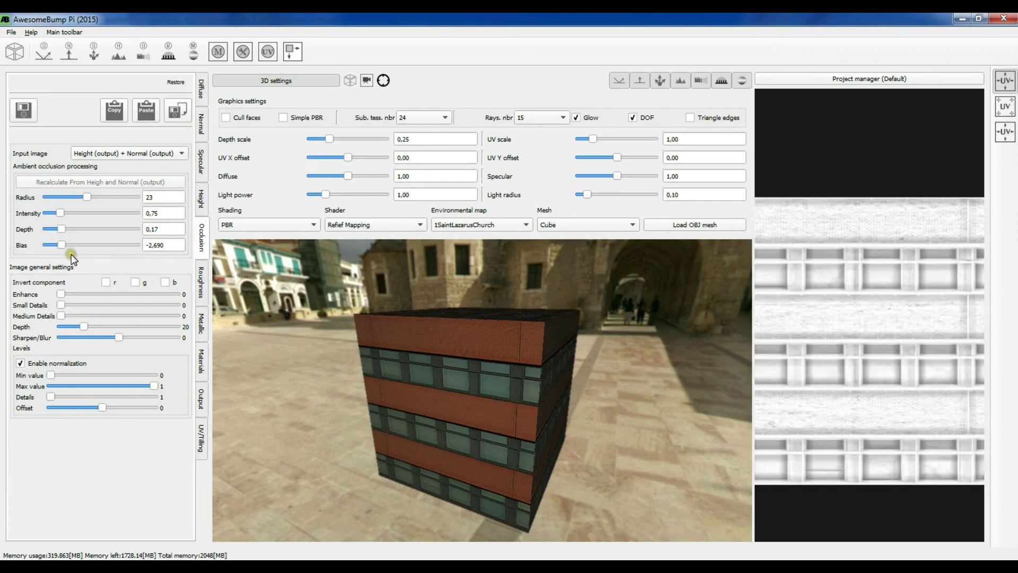
# Read the help on the ambient occlusion parameters and set the occlusion processing Depth to 0.19.
pyautogui.moveTo(71, 253)
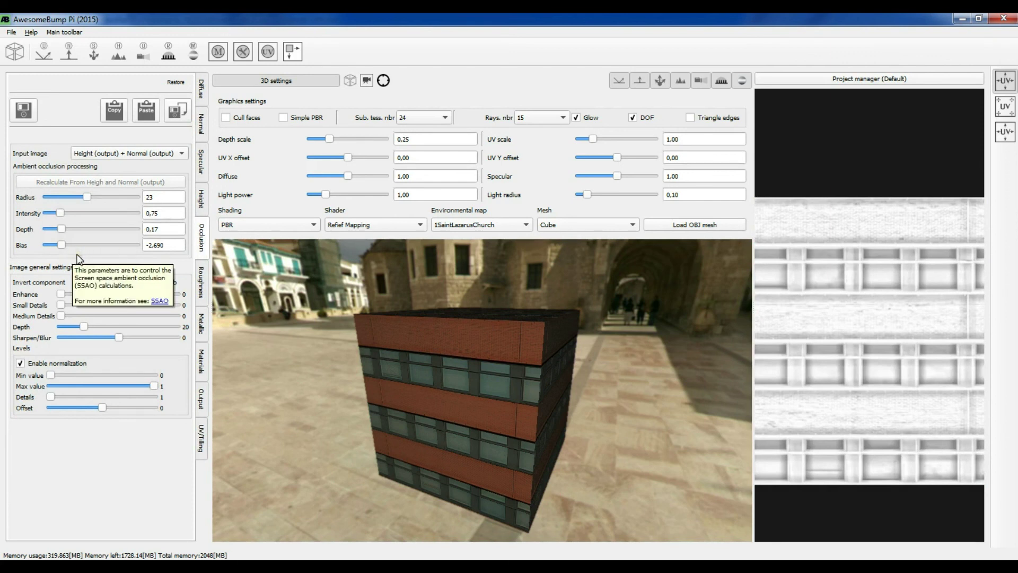
pyautogui.click(67, 257)
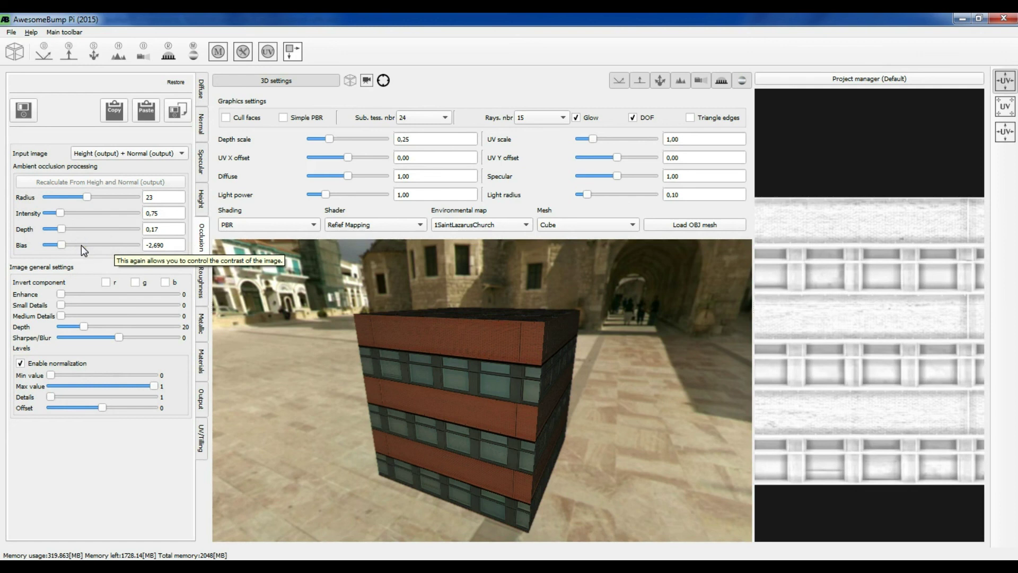
pyautogui.click(100, 204)
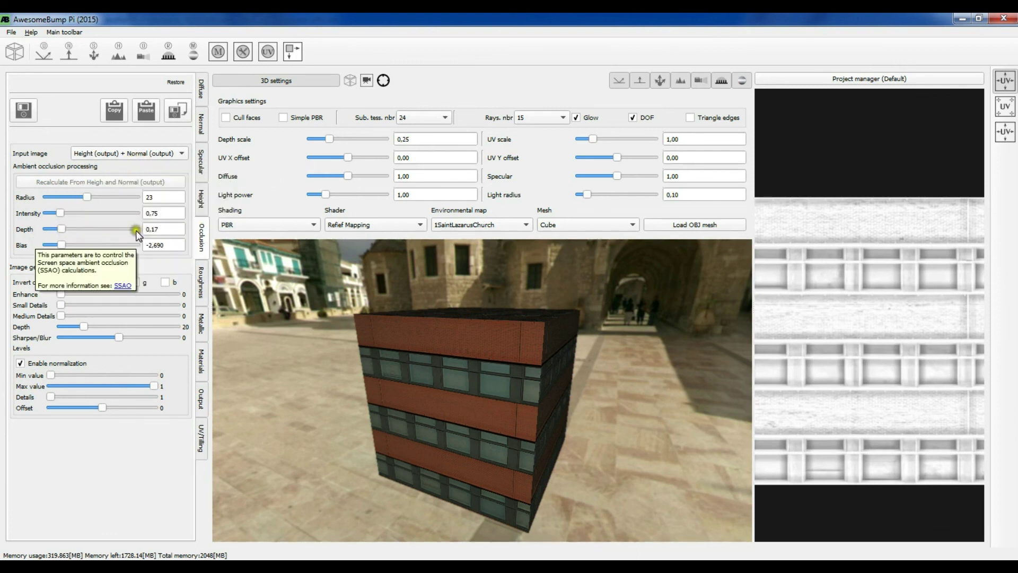
pyautogui.click(61, 228)
pyautogui.moveTo(59, 228); pyautogui.dragTo(69, 233)
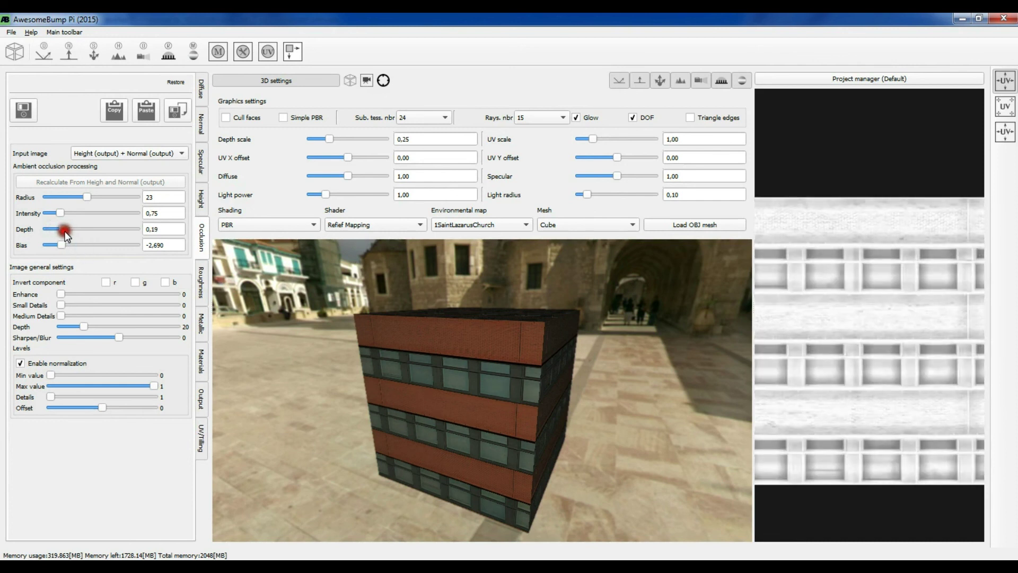
# Set the Occlusion map's input image to Current image and recalculate it from the Height and Normal outputs.
pyautogui.click(97, 153)
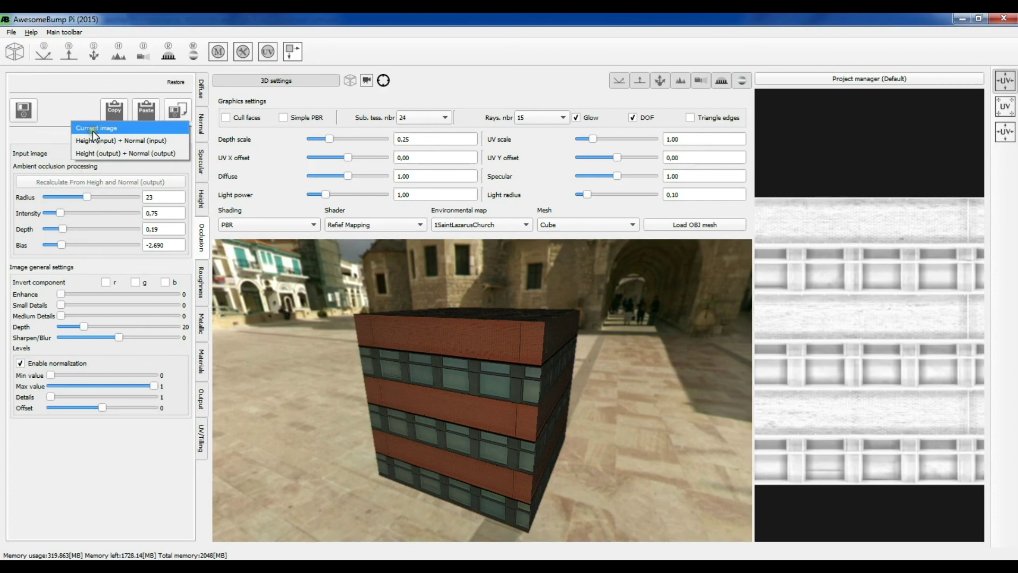
pyautogui.click(93, 126)
pyautogui.click(29, 183)
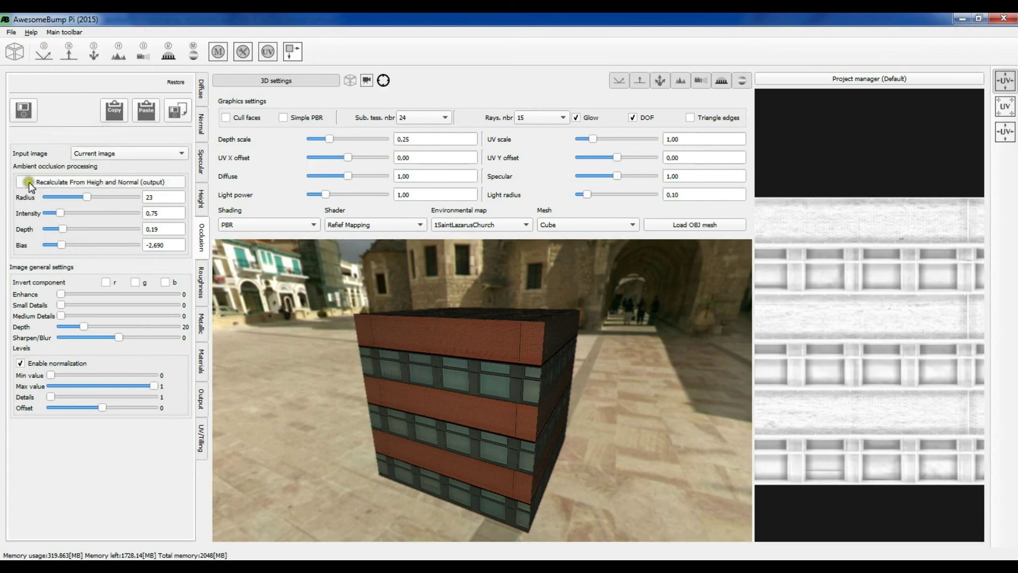
pyautogui.click(95, 182)
# Try Height (output) + Normal (output) as the occlusion input image, return it to Current image and recalculate the map.
pyautogui.click(115, 152)
pyautogui.click(114, 152)
pyautogui.scroll(-1, 116, 154)
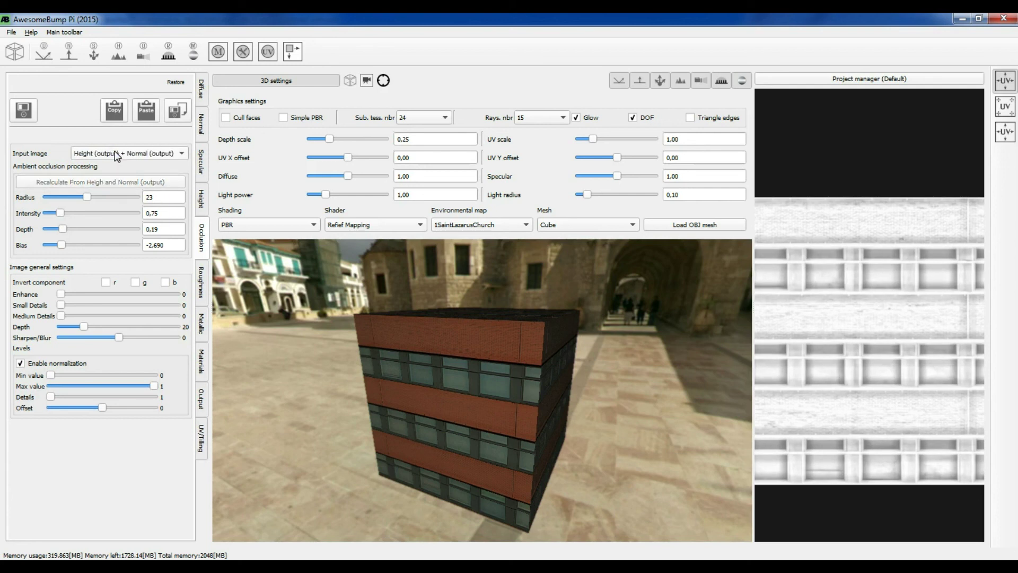
pyautogui.scroll(1, 116, 154)
pyautogui.click(122, 181)
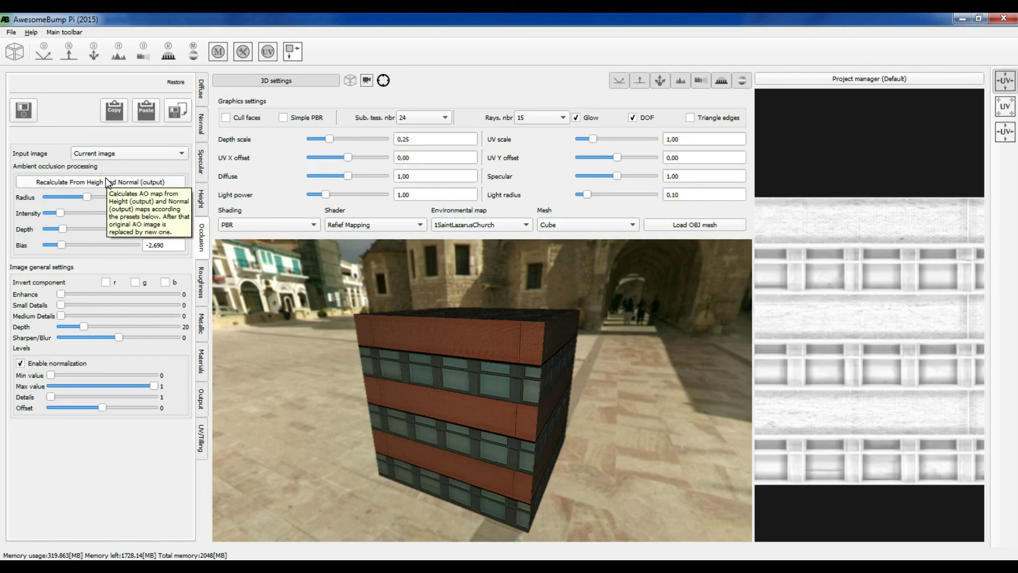
pyautogui.click(137, 367)
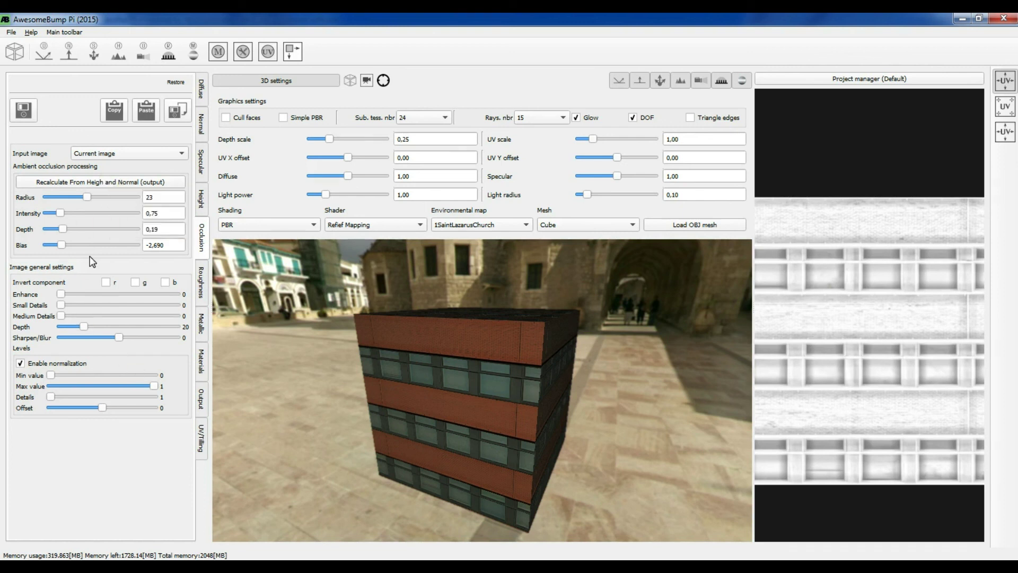
# Apply the Color filter to the Roughness map and start picking its filter color.
pyautogui.click(202, 289)
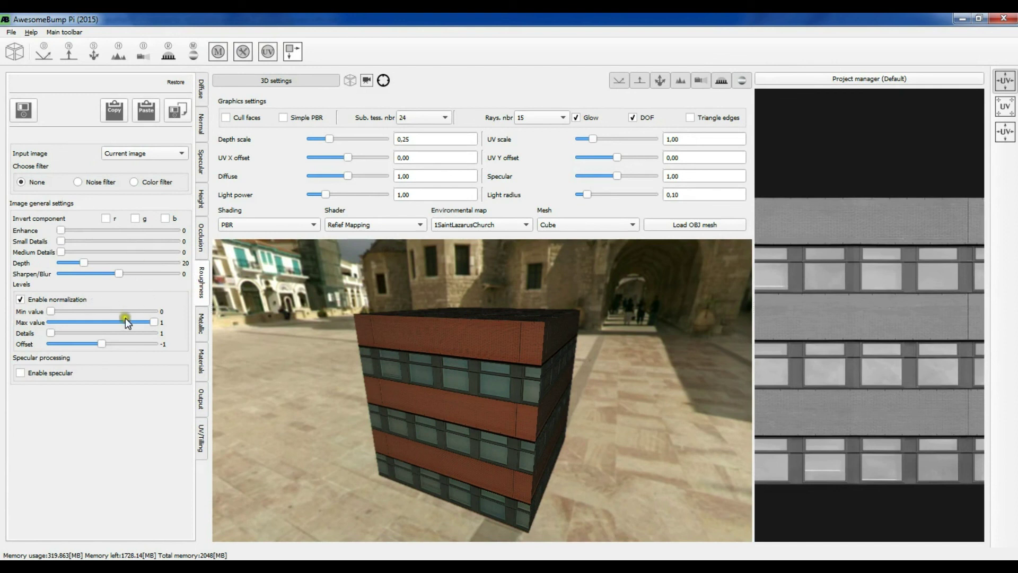
pyautogui.click(135, 182)
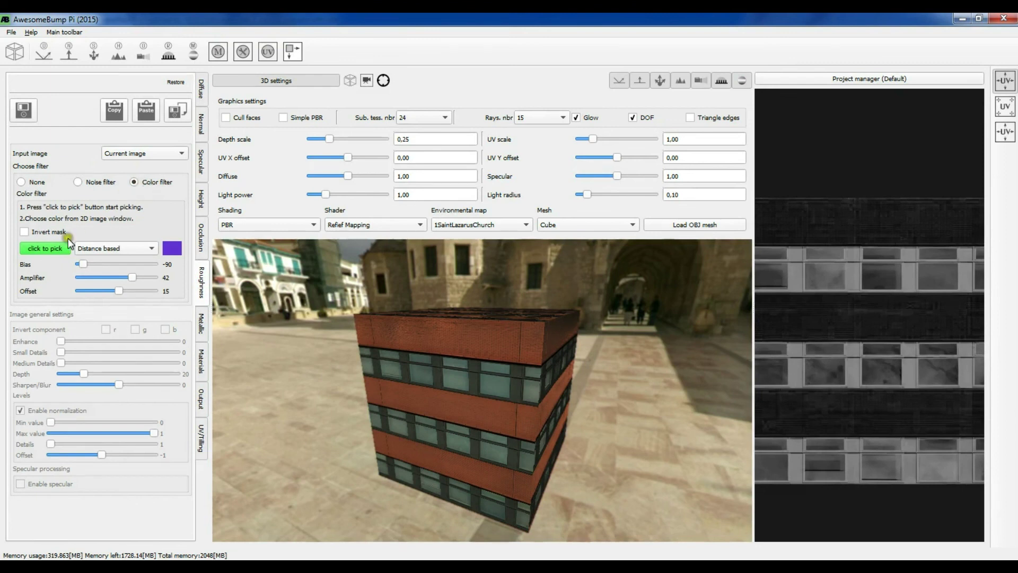
pyautogui.click(49, 247)
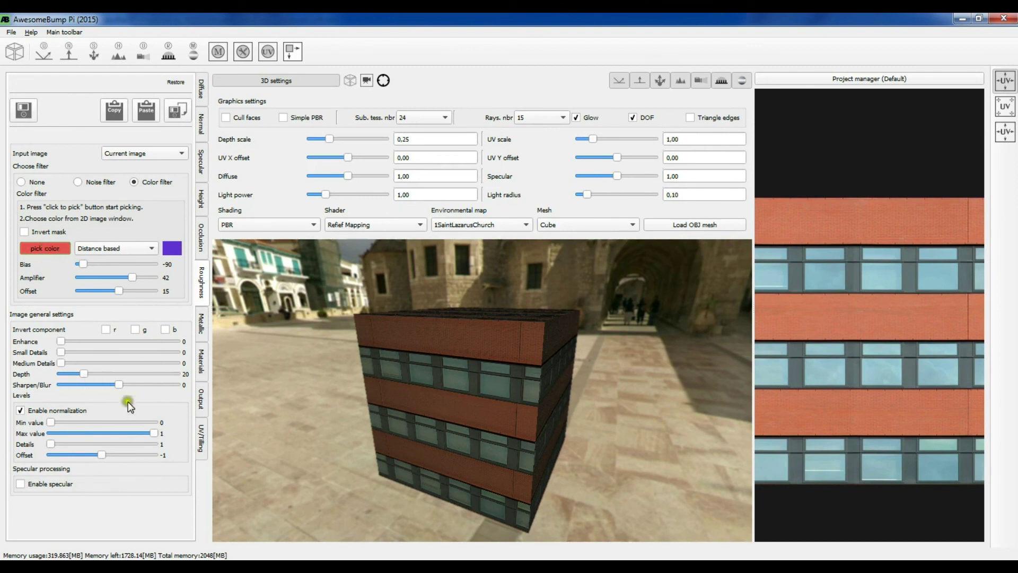
# Try the Enhance setting and an inverted red component on the Roughness source image.
pyautogui.moveTo(68, 341); pyautogui.dragTo(91, 346)
pyautogui.moveTo(87, 342); pyautogui.dragTo(56, 340)
pyautogui.click(106, 329)
pyautogui.click(106, 329)
# Invert the green component of the Roughness image, pick the window glass as the filter color and invert the mask.
pyautogui.click(135, 330)
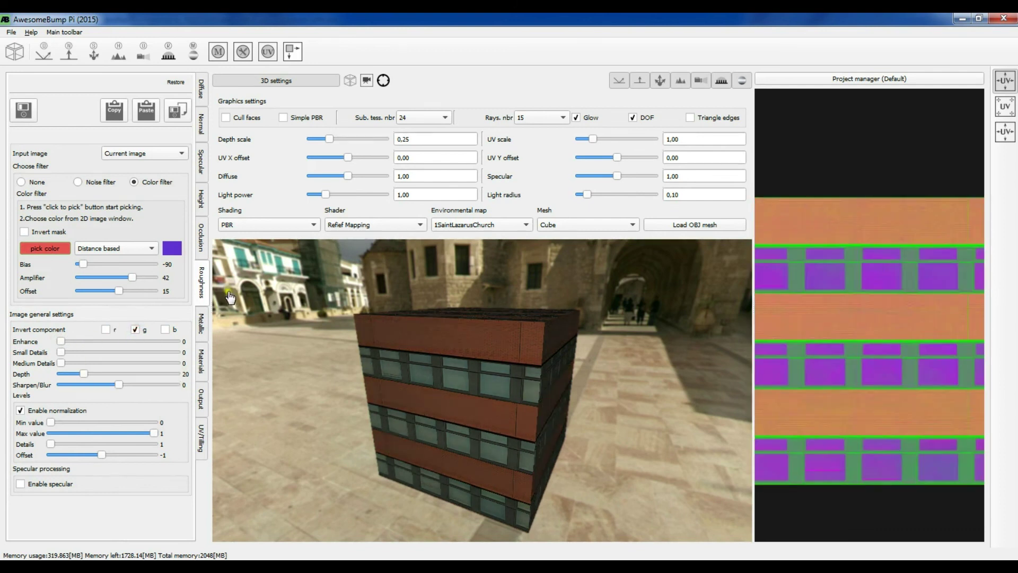
pyautogui.click(888, 279)
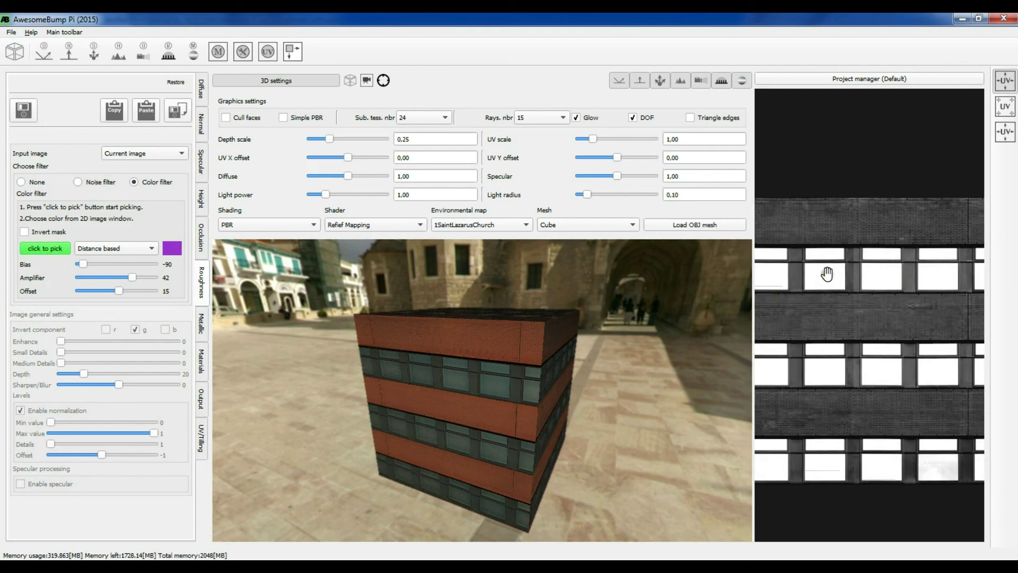
pyautogui.click(24, 232)
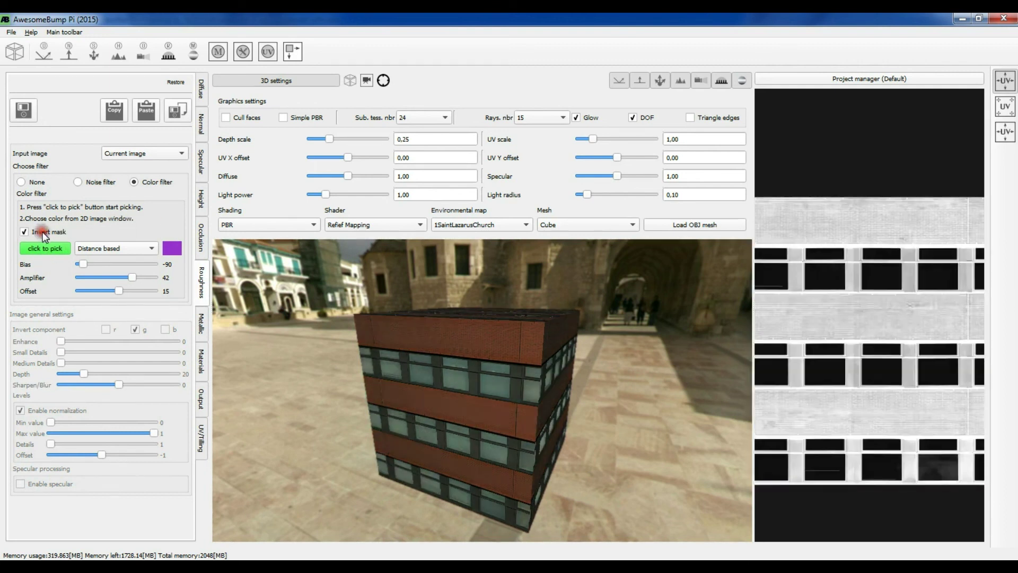
# Apply a Distance based Color filter to the Metallic map, picking the window glass as the filter color.
pyautogui.click(202, 325)
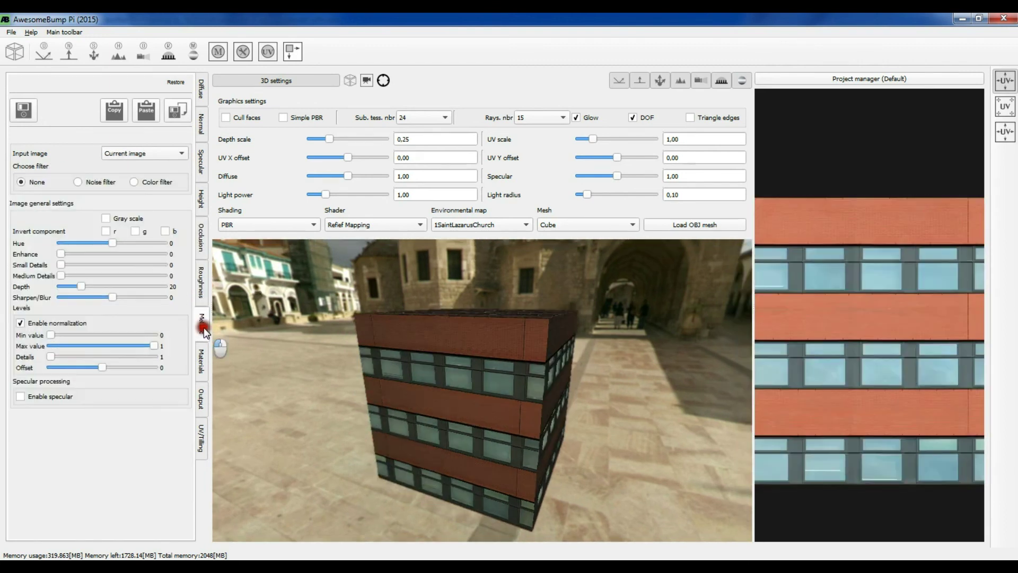
pyautogui.click(147, 181)
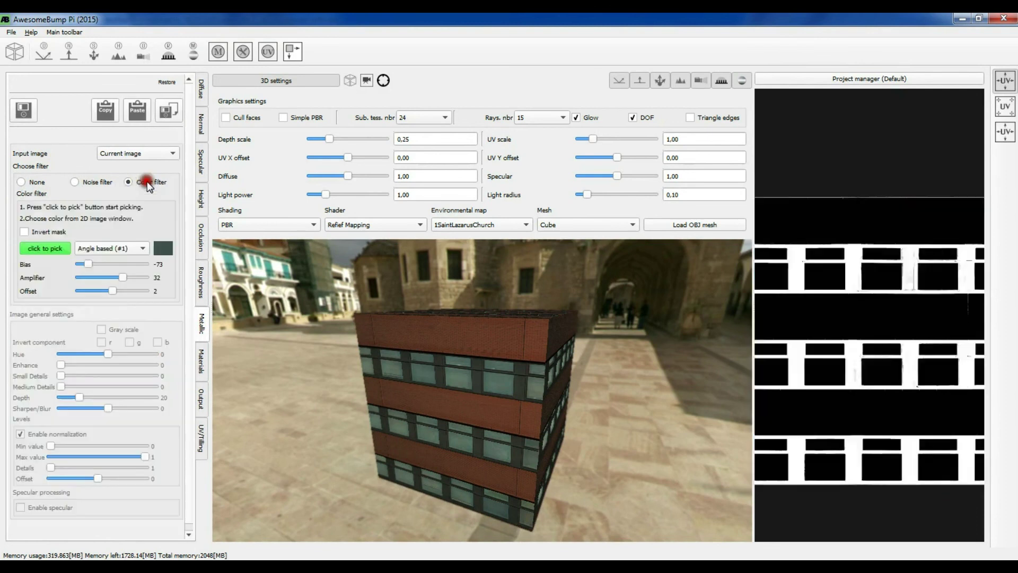
pyautogui.click(42, 249)
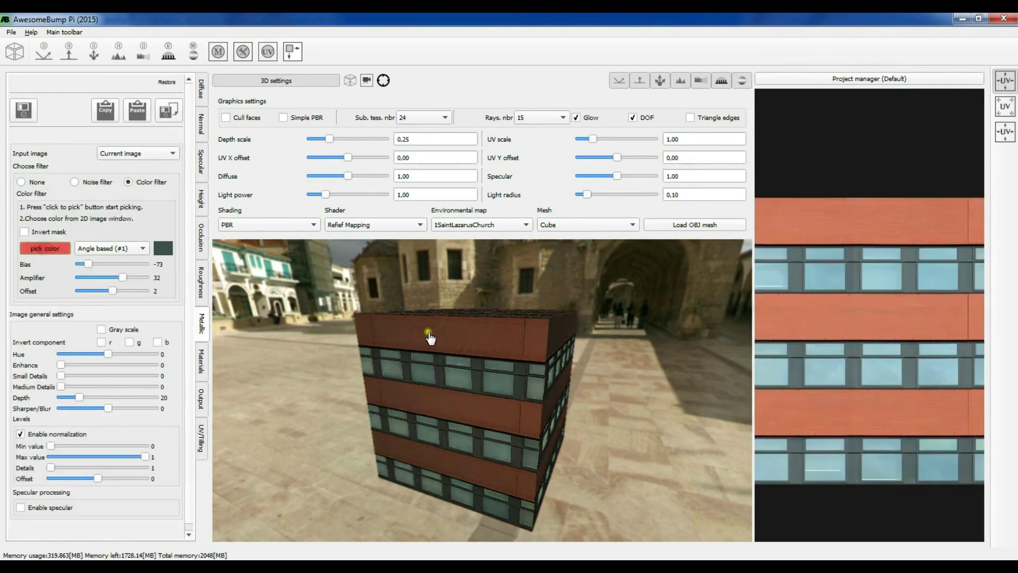
pyautogui.click(825, 280)
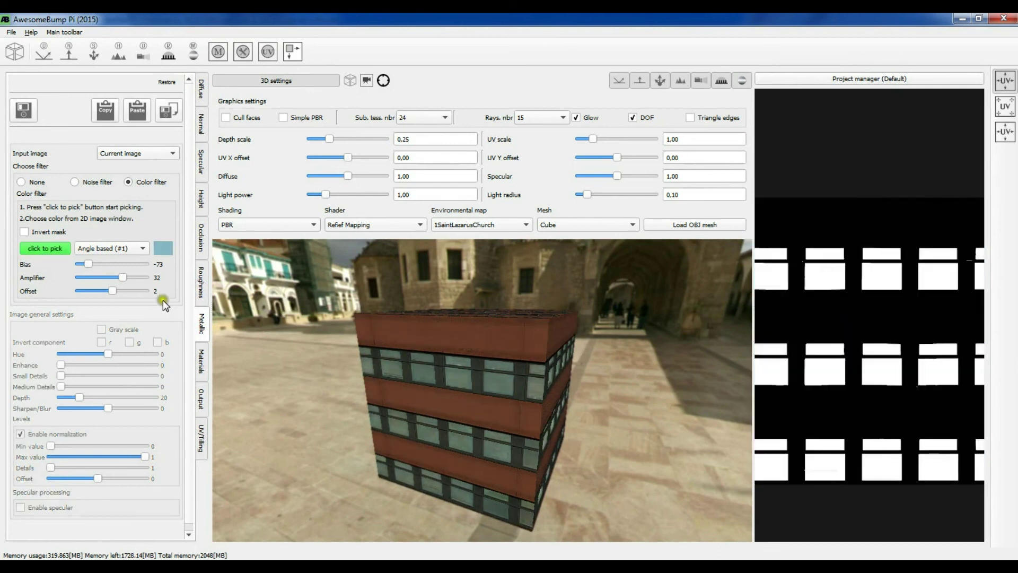
pyautogui.click(138, 247)
pyautogui.click(116, 274)
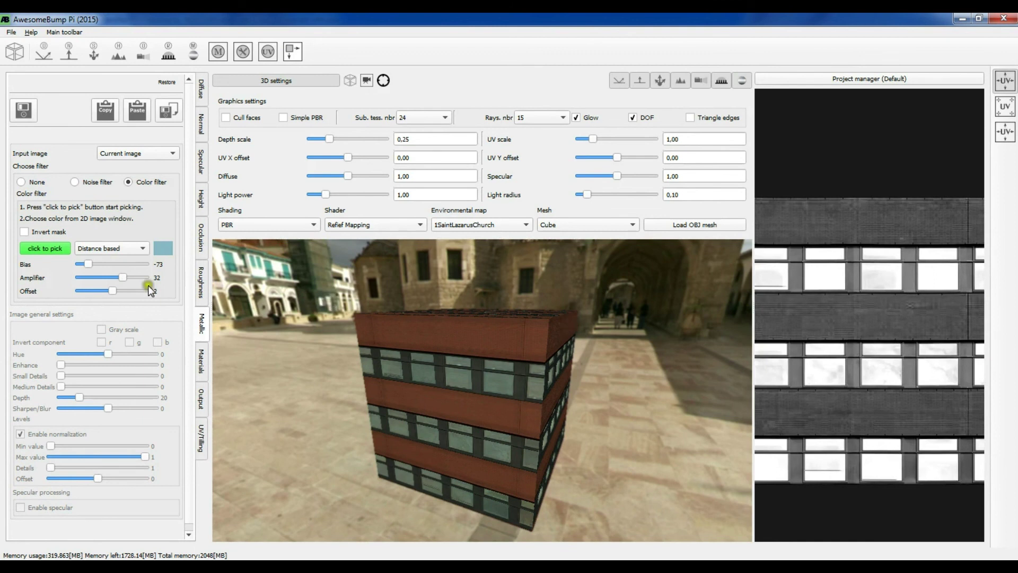
# Review the Roughness, Occlusion, Height, Specular and Normal maps and return to the Metallic map.
pyautogui.click(199, 289)
pyautogui.click(200, 237)
pyautogui.click(201, 201)
pyautogui.click(201, 158)
pyautogui.click(203, 123)
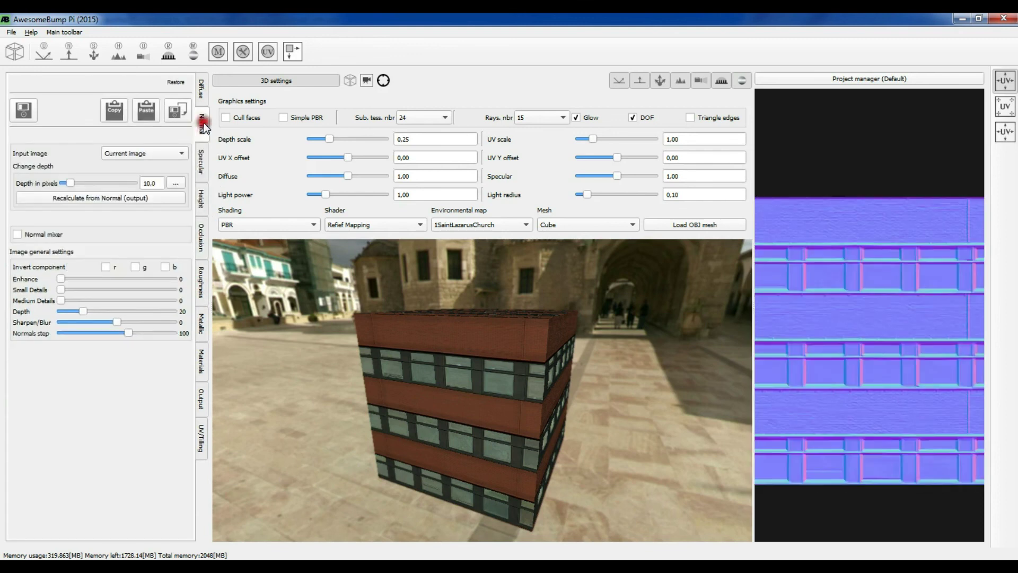
pyautogui.click(201, 242)
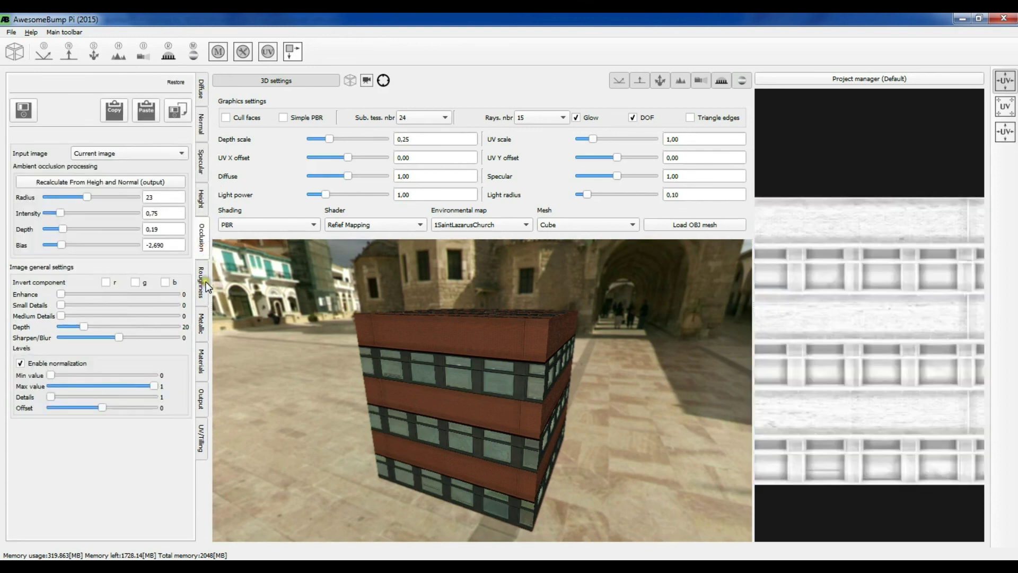
pyautogui.click(207, 287)
pyautogui.click(204, 325)
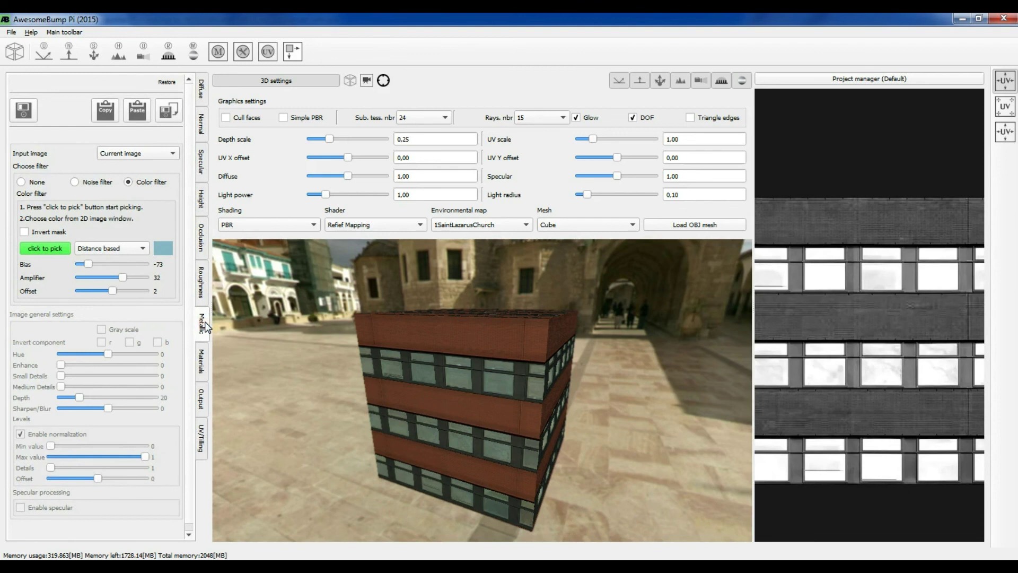
# Open the material settings, reset the camera and load lumpycow_sintel_backpack_2.62.obj from the 3419_Sintel_Backpack_2.62 tutorial folder as the 3D mesh.
pyautogui.click(202, 361)
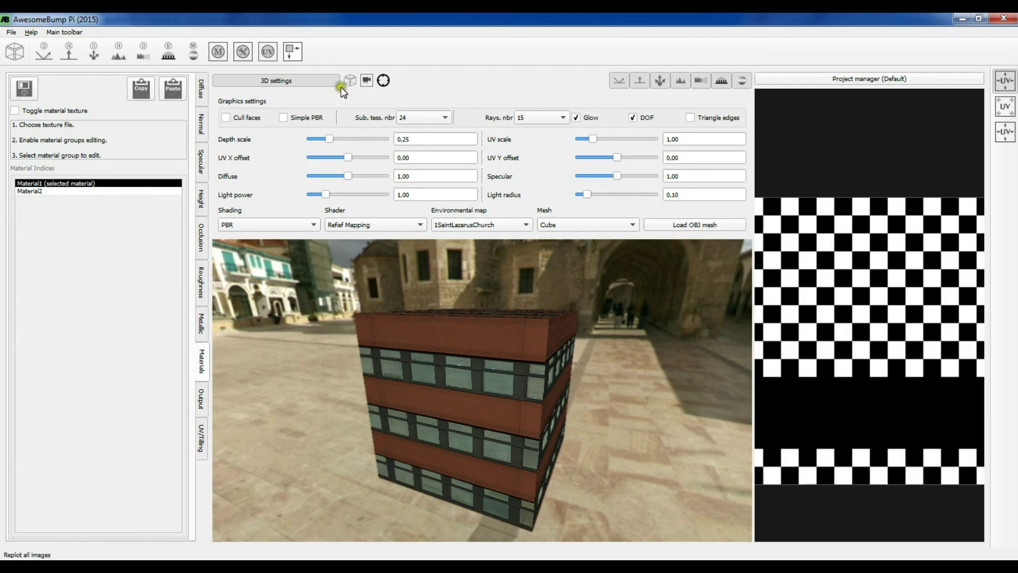
pyautogui.click(367, 81)
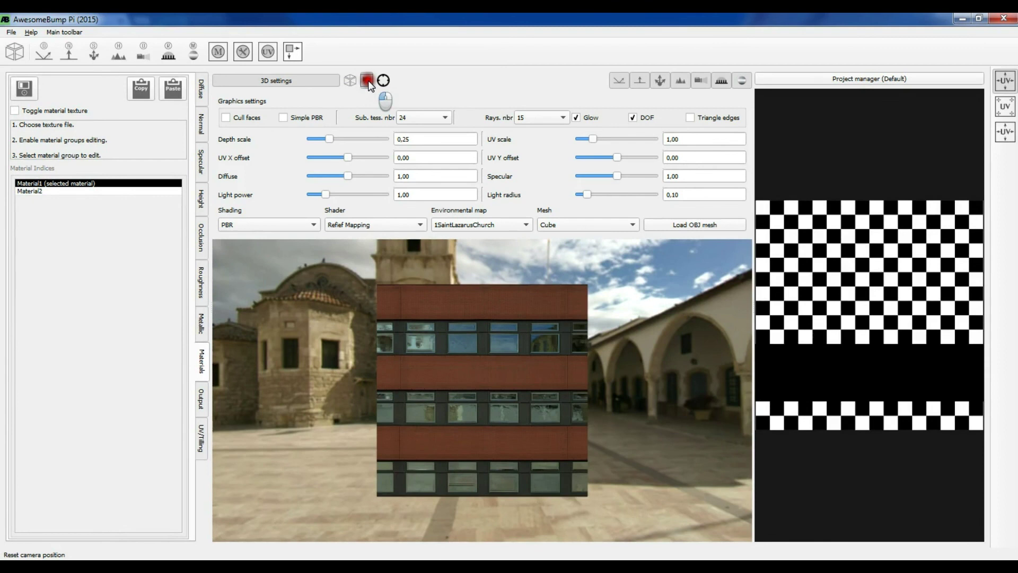
pyautogui.click(151, 566)
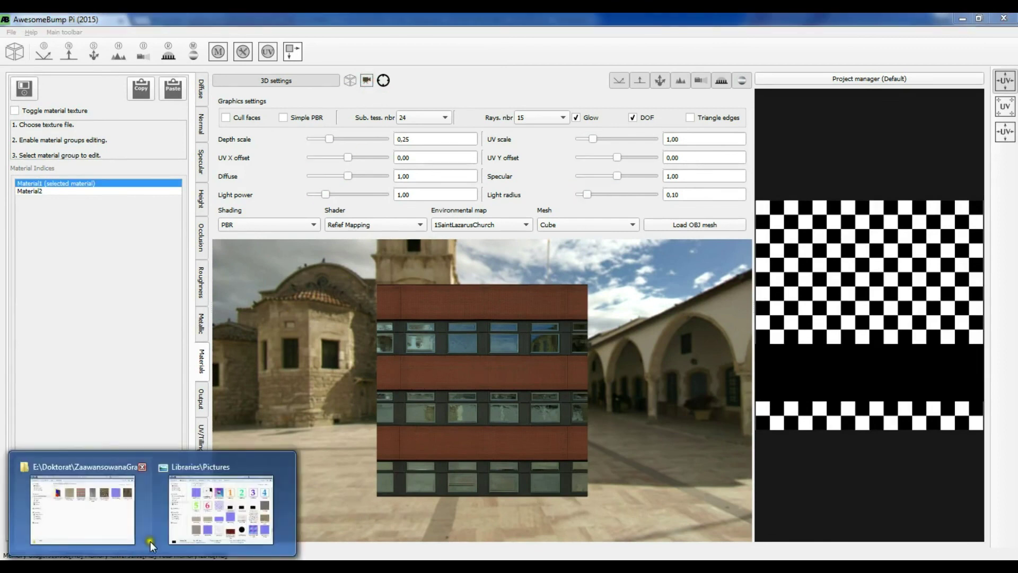
pyautogui.click(94, 513)
pyautogui.doubleClick(500, 176)
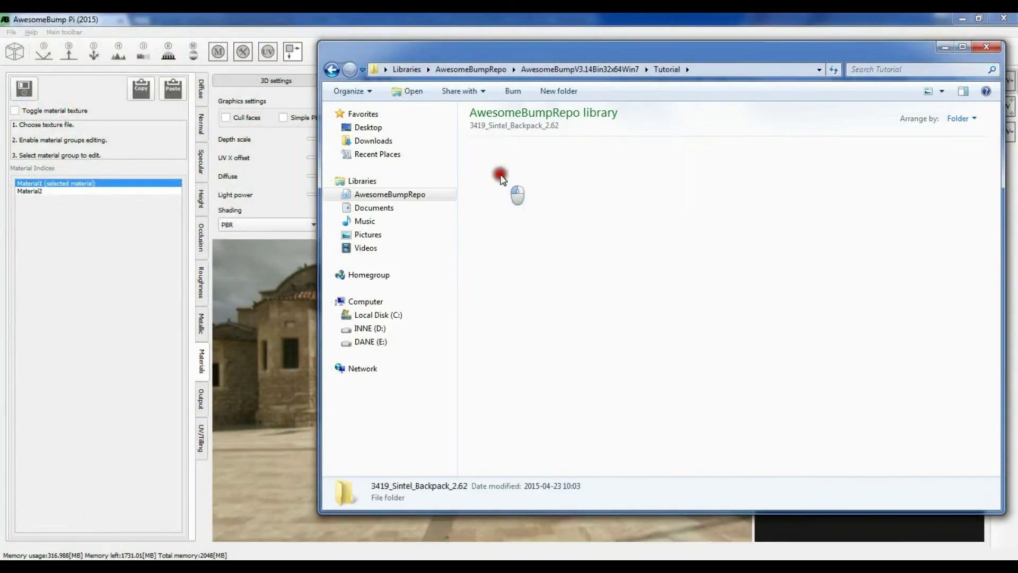
pyautogui.moveTo(608, 46); pyautogui.dragTo(708, 64)
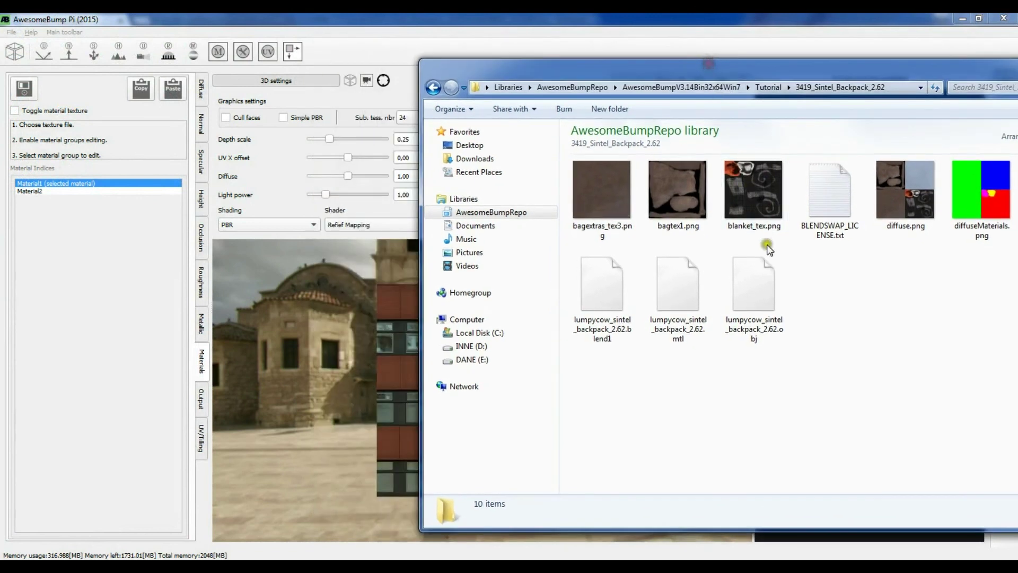
pyautogui.moveTo(756, 272); pyautogui.dragTo(366, 345)
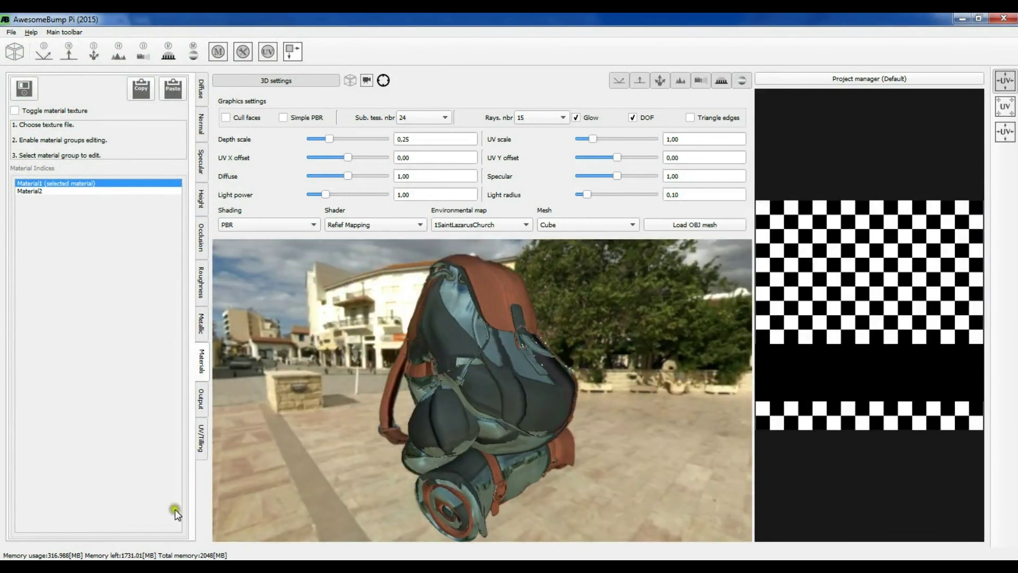
# Load diffuse.png from the backpack folder as the Diffuse map and view it on the model.
pyautogui.click(202, 89)
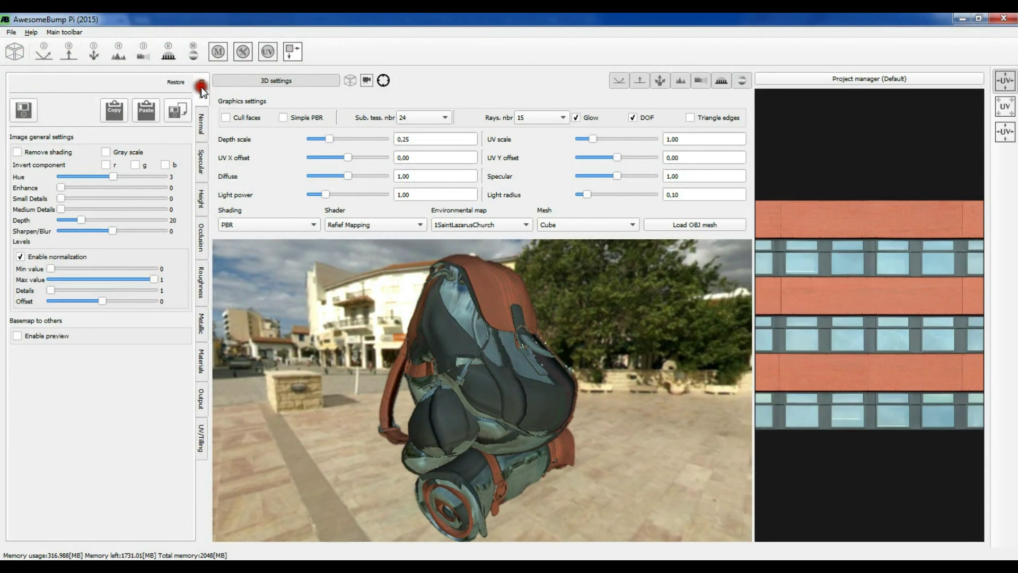
pyautogui.click(93, 556)
pyautogui.click(87, 505)
pyautogui.moveTo(911, 196); pyautogui.dragTo(91, 116)
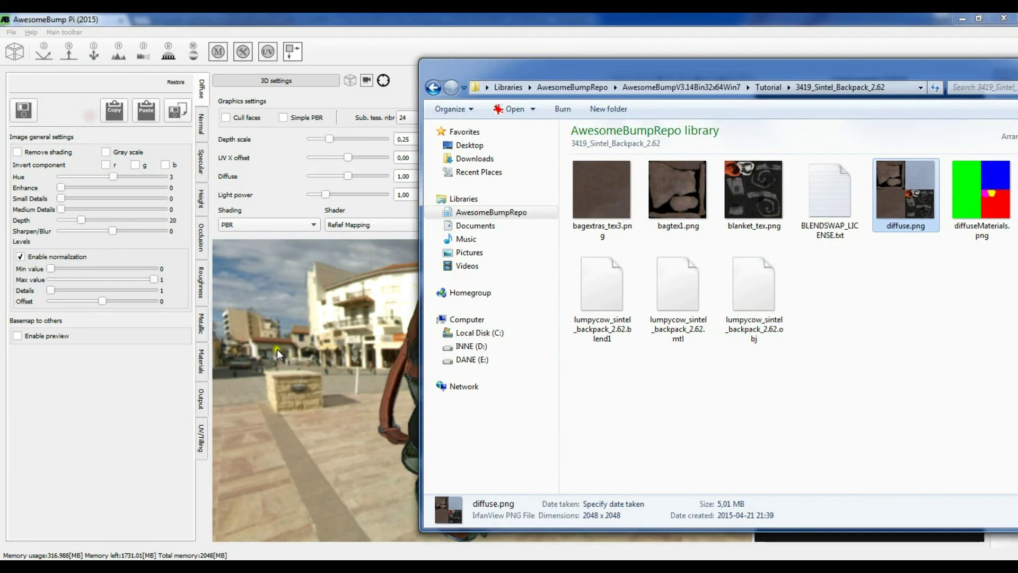
pyautogui.moveTo(382, 328); pyautogui.dragTo(493, 298)
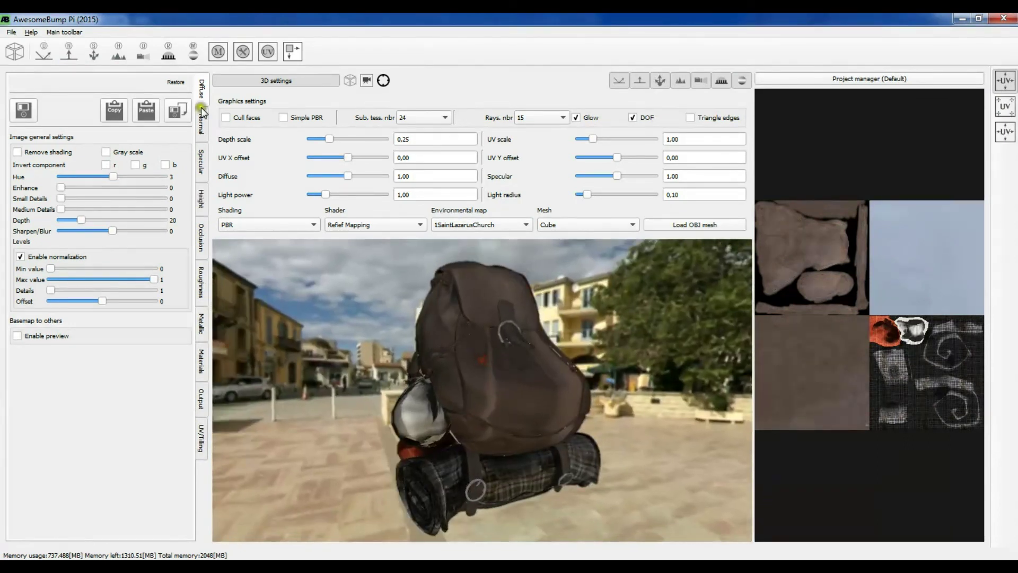
# Compare the Normal map with the Diffuse map and inspect the backpack's front up close.
pyautogui.click(203, 127)
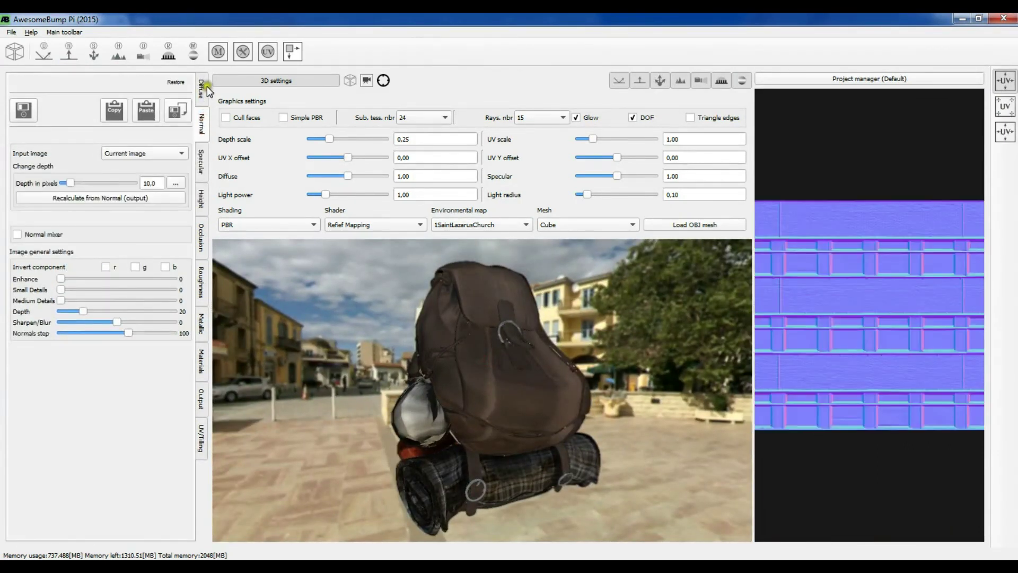
pyautogui.click(204, 86)
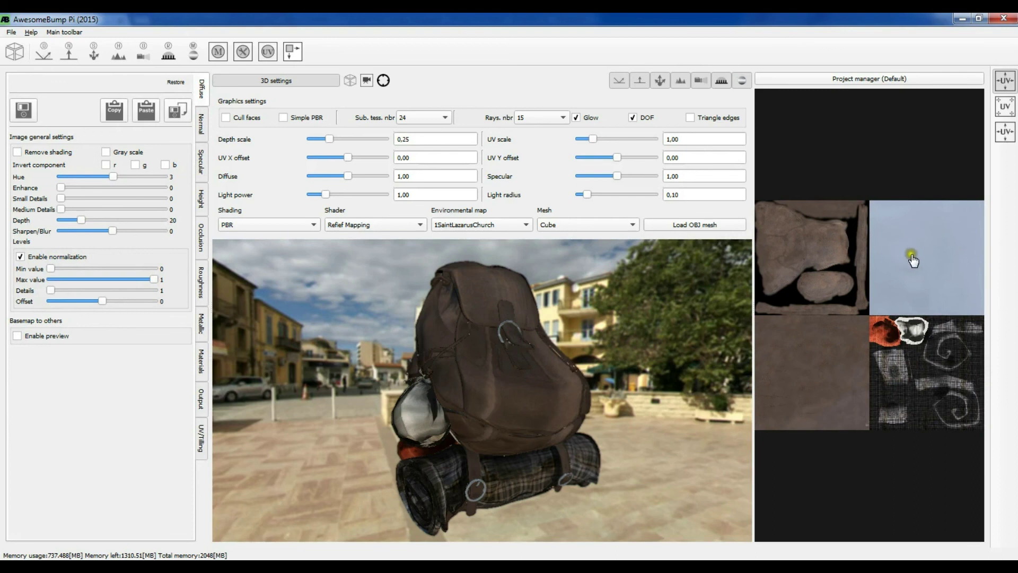
pyautogui.scroll(5, 547, 318)
pyautogui.moveTo(547, 318); pyautogui.dragTo(527, 281)
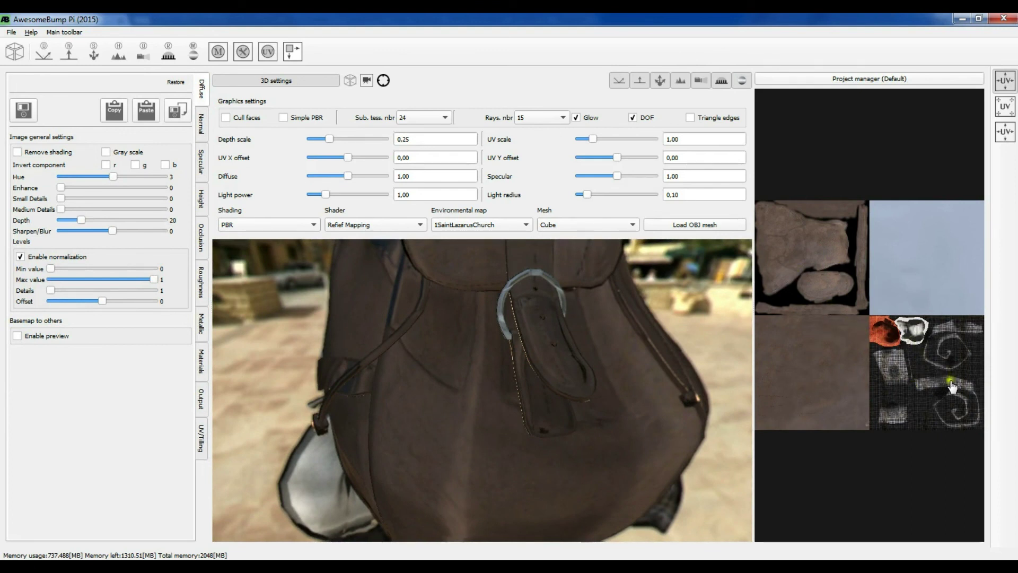
pyautogui.moveTo(541, 396); pyautogui.dragTo(552, 366)
# Preview the Diffuse base map conversion, convert it to normal and height maps, and turn the preview off.
pyautogui.click(29, 338)
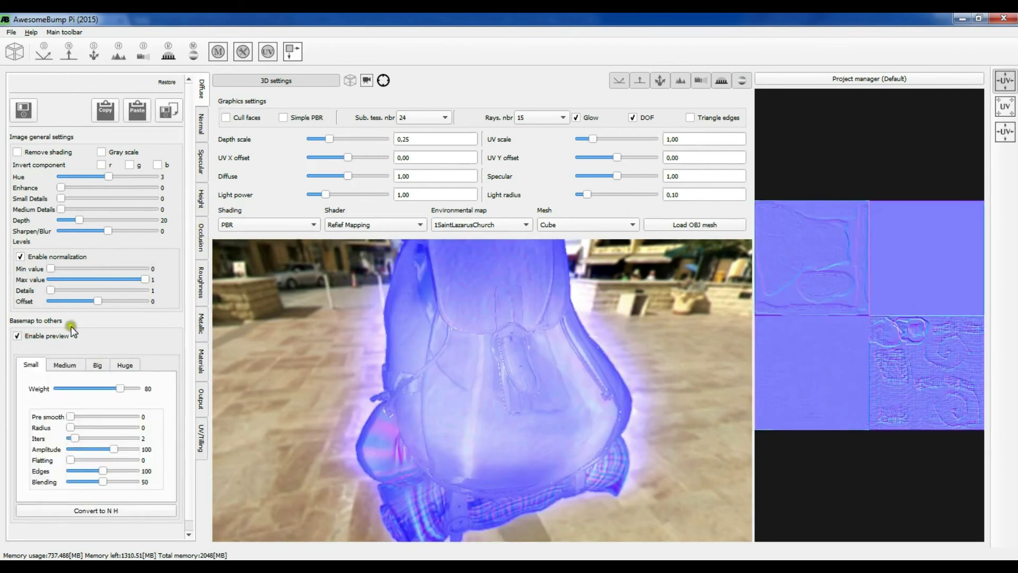
pyautogui.click(190, 383)
pyautogui.click(101, 499)
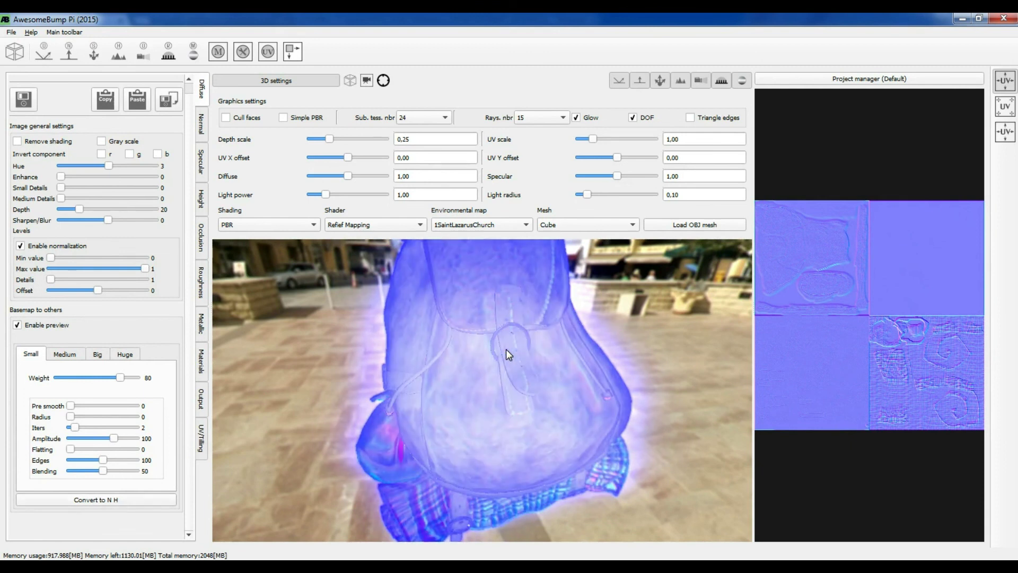
pyautogui.click(35, 325)
pyautogui.moveTo(262, 379); pyautogui.dragTo(466, 365)
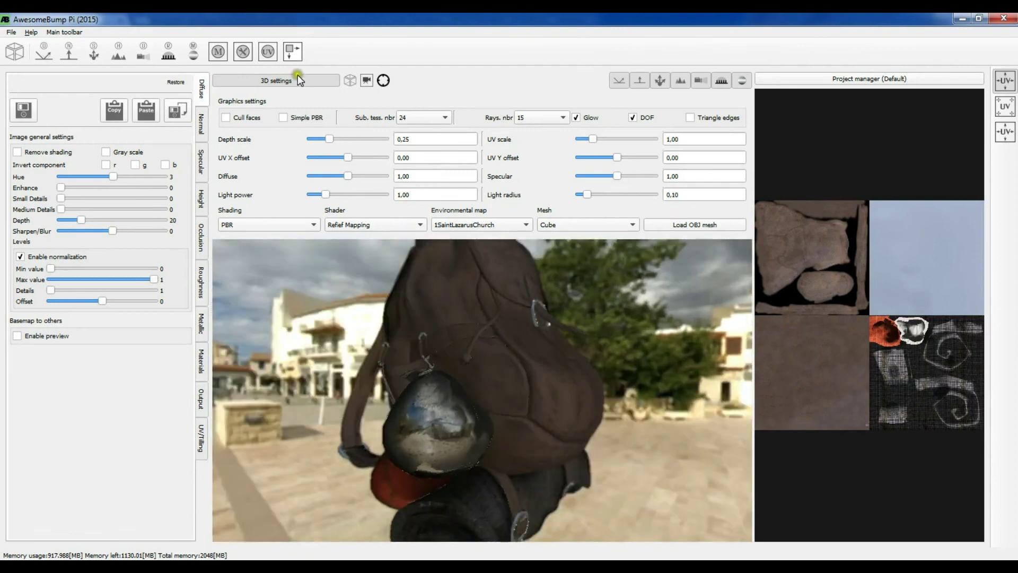
# Collapse the 3D settings and examine the backpack together with its Normal, Occlusion, Height, Roughness and Materials images.
pyautogui.click(298, 79)
pyautogui.moveTo(566, 297); pyautogui.dragTo(468, 283)
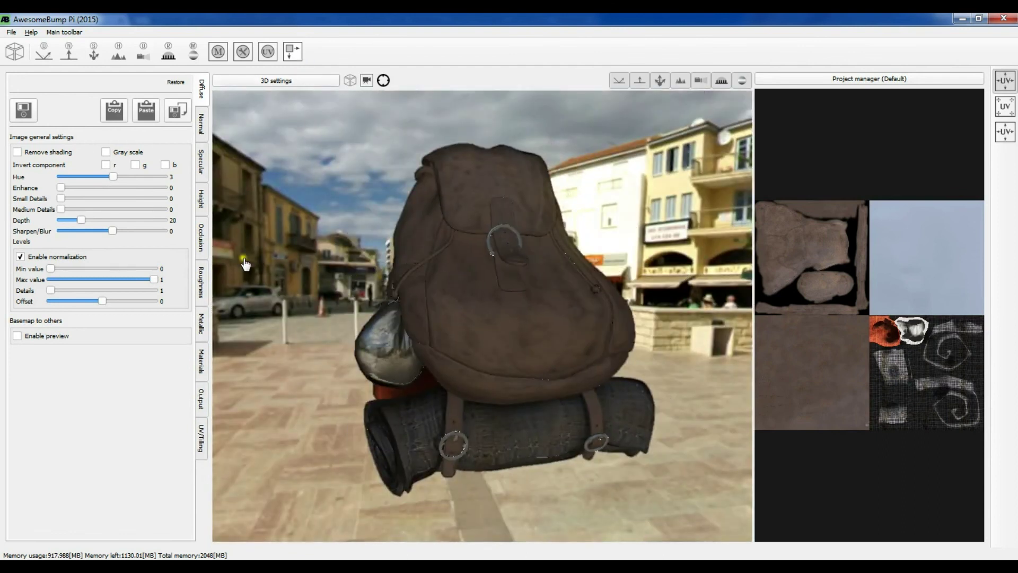
pyautogui.click(201, 123)
pyautogui.click(200, 239)
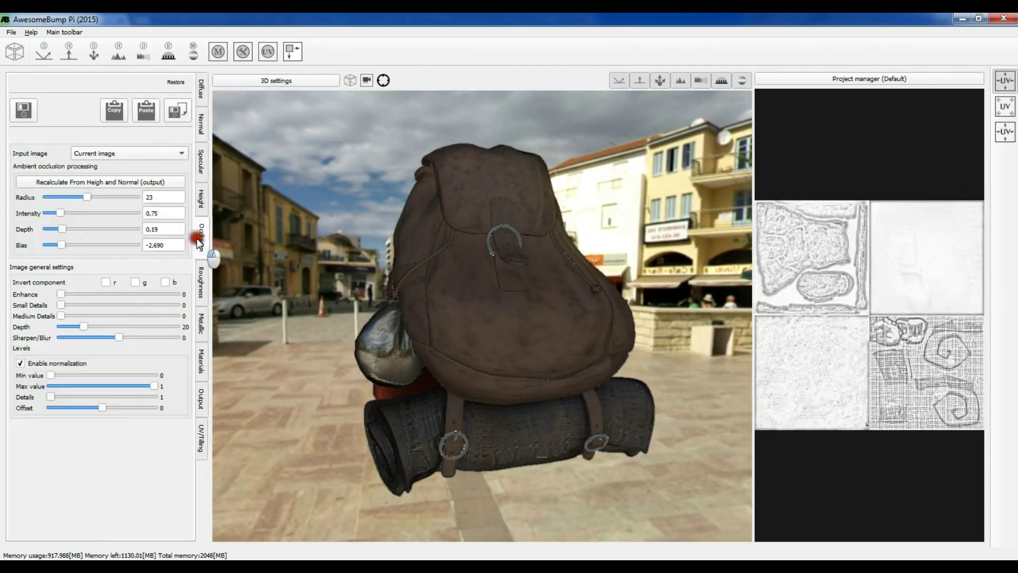
pyautogui.click(201, 200)
pyautogui.click(201, 283)
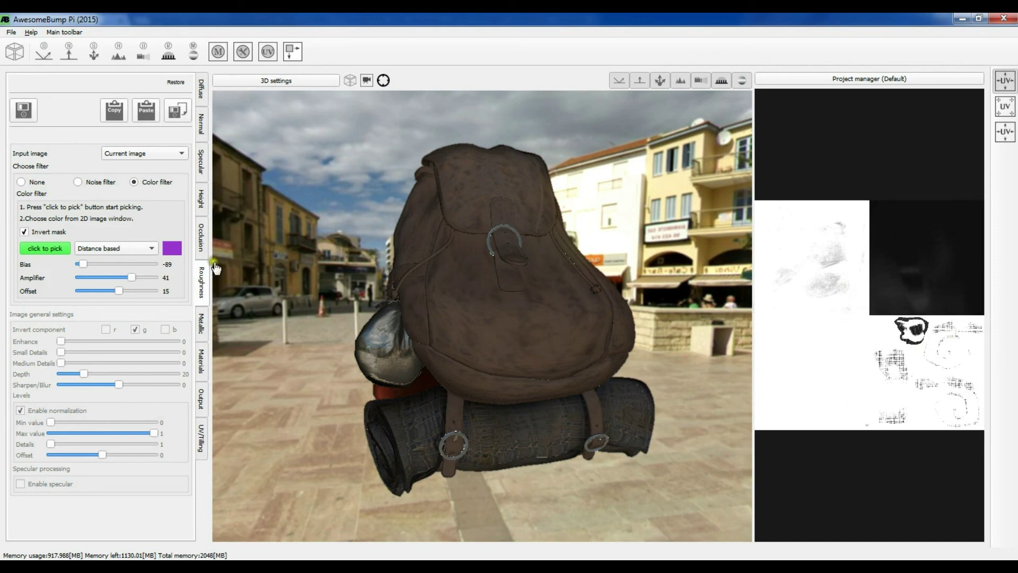
pyautogui.click(201, 356)
pyautogui.moveTo(466, 341); pyautogui.dragTo(432, 334)
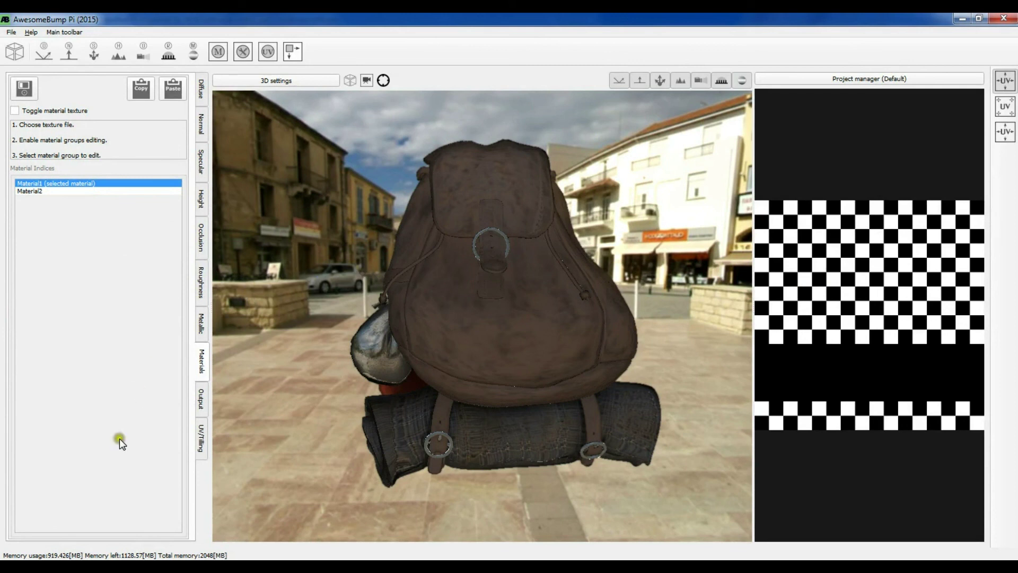
# Open diffuseMaterials.png from the backpack folder in the image viewer to examine its color-coded material regions.
pyautogui.moveTo(90, 557)
pyautogui.click(89, 525)
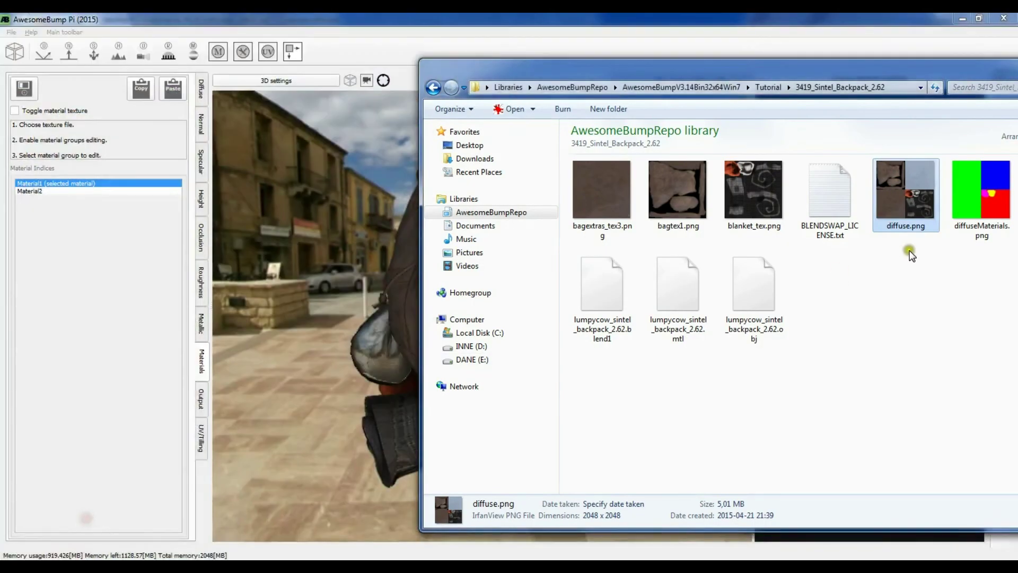
pyautogui.doubleClick(957, 207)
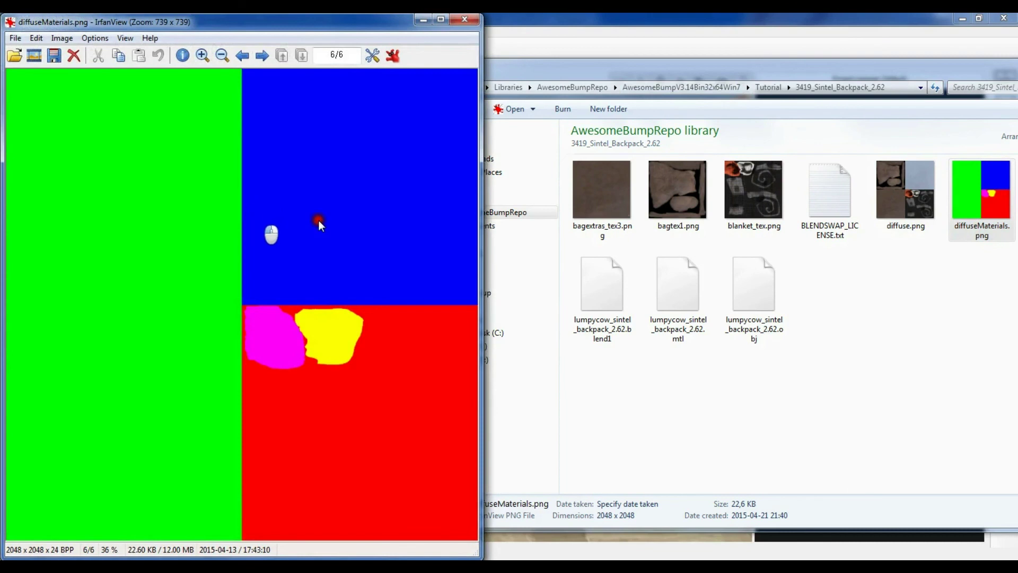
# Open diffuse.png beside diffuseMaterials.png to compare the texture areas with their material colors, and close both images.
pyautogui.doubleClick(905, 191)
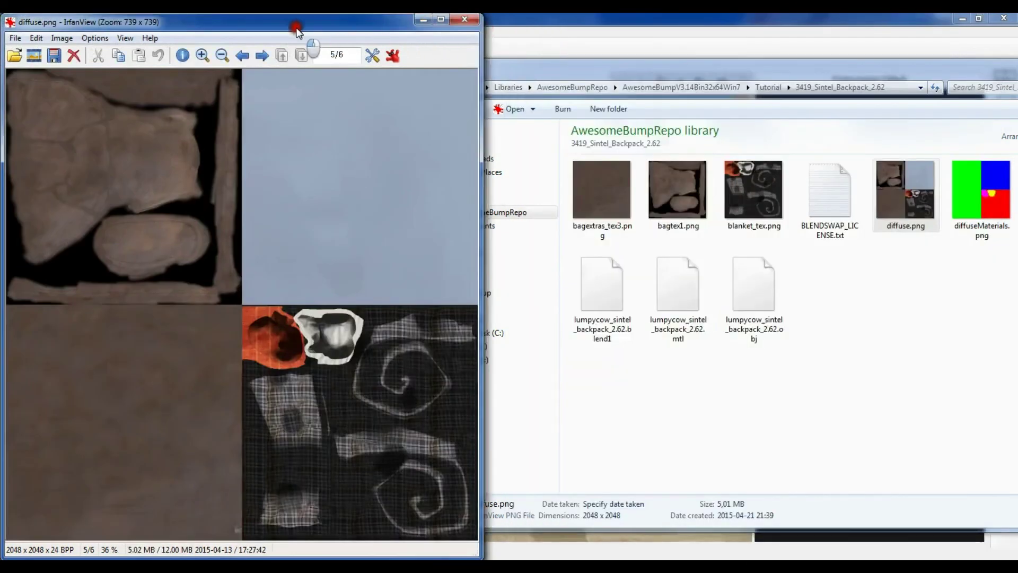
pyautogui.moveTo(297, 31); pyautogui.dragTo(1016, 32)
pyautogui.click(365, 161)
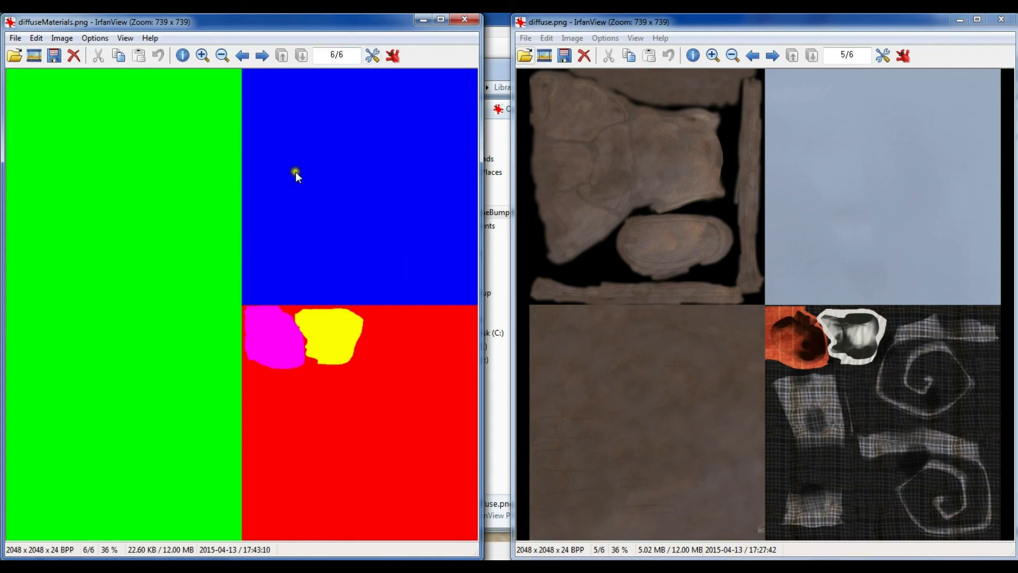
pyautogui.click(463, 21)
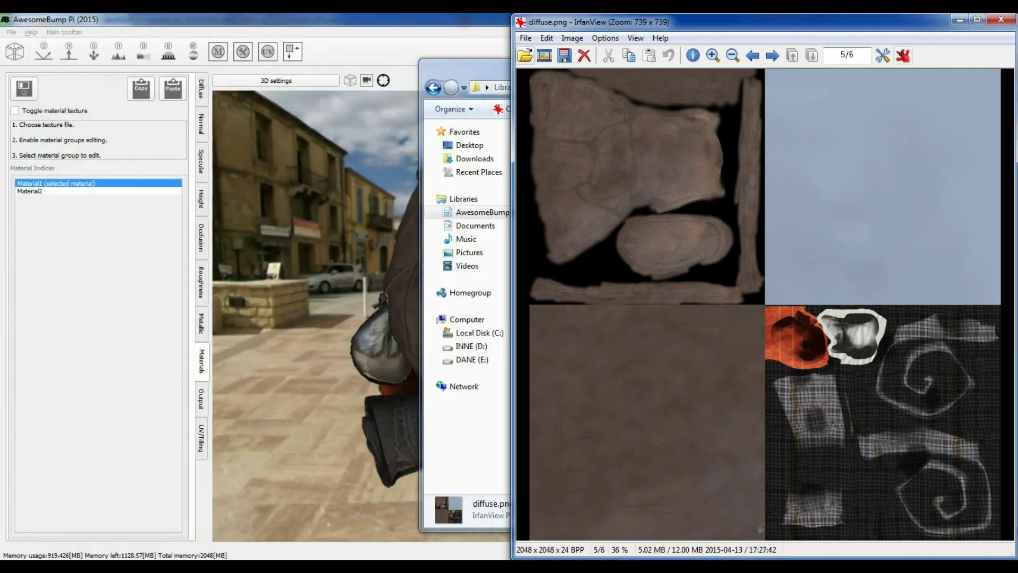
pyautogui.click(1001, 20)
# Load diffuseMaterials.png from the backpack folder as the material texture and enable the material texture.
pyautogui.moveTo(373, 565)
pyautogui.moveTo(981, 191); pyautogui.dragTo(96, 132)
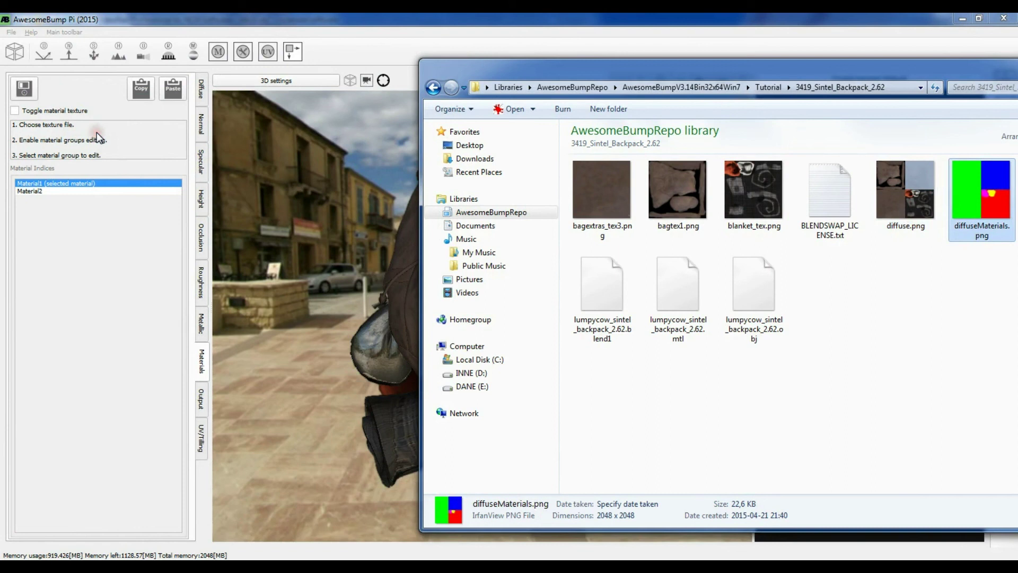
pyautogui.click(95, 250)
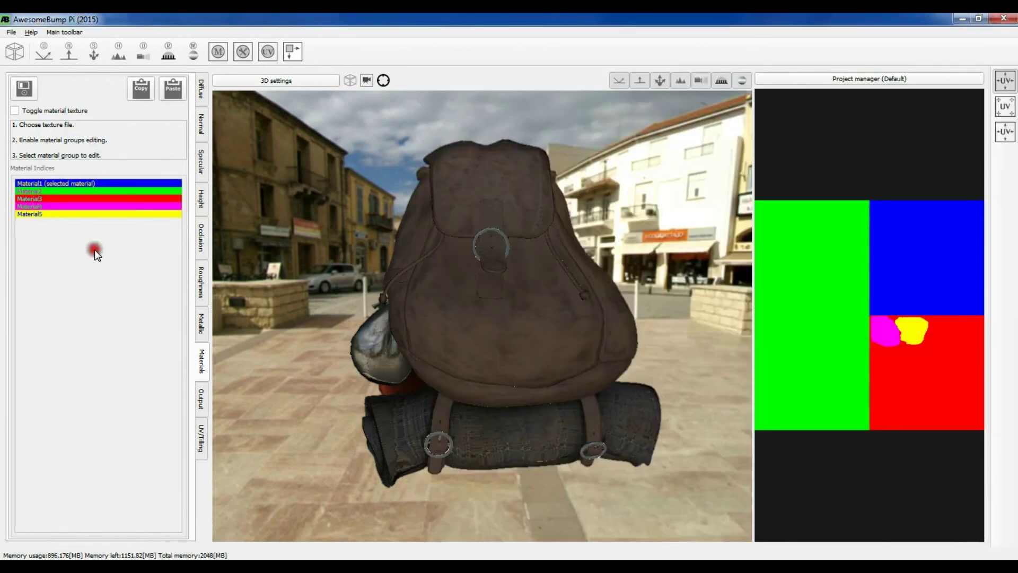
pyautogui.click(15, 111)
# Select Material5, the yellow material group, in the list of material indices.
pyautogui.click(59, 263)
pyautogui.click(52, 206)
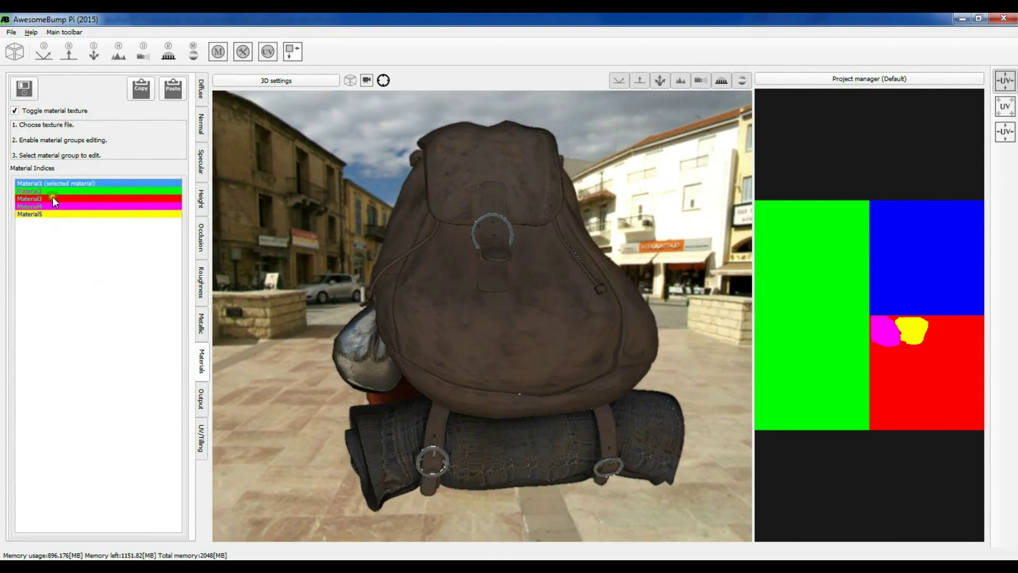
pyautogui.click(49, 215)
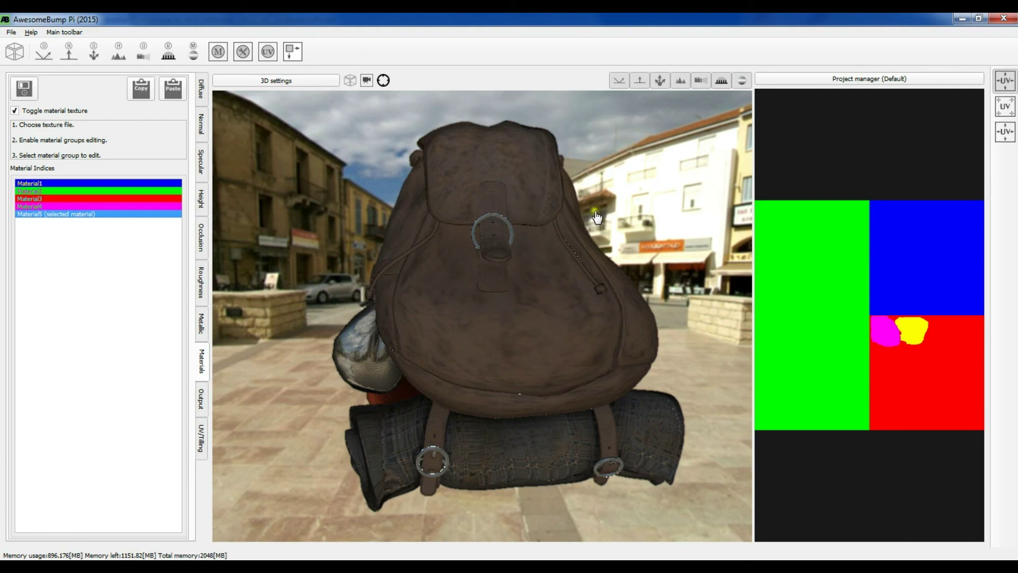
# With the material color preview shown, pick the backpack body, pouch, ball and blanket roll on the mesh, ending on Material3.
pyautogui.click(626, 185)
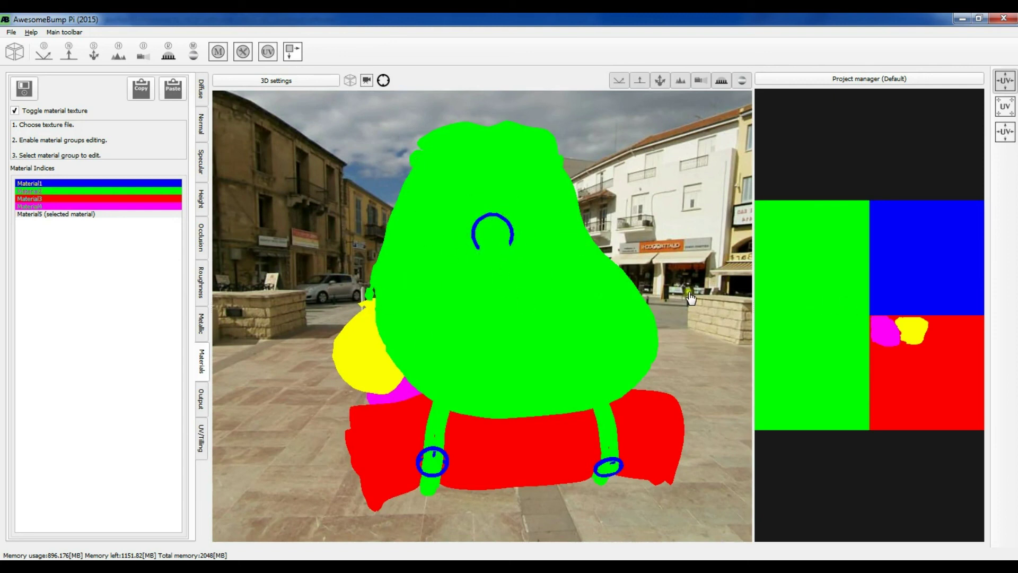
pyautogui.click(487, 165)
pyautogui.click(364, 363)
pyautogui.click(399, 394)
pyautogui.click(399, 446)
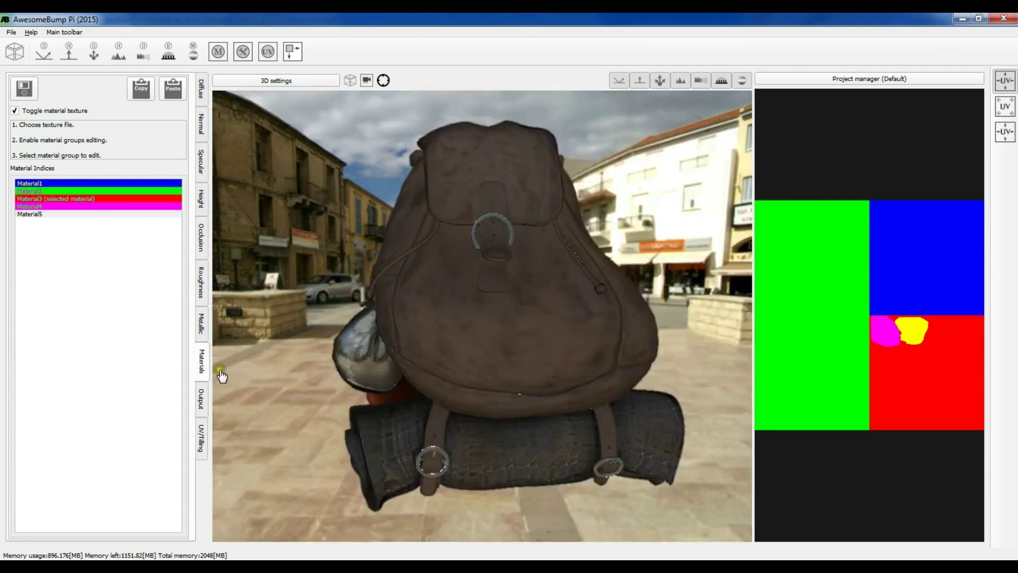
pyautogui.click(197, 362)
# Open the list of keyboard shortcuts, look up the material texture preview and camera entries, and close it.
pyautogui.click(30, 32)
pyautogui.click(46, 82)
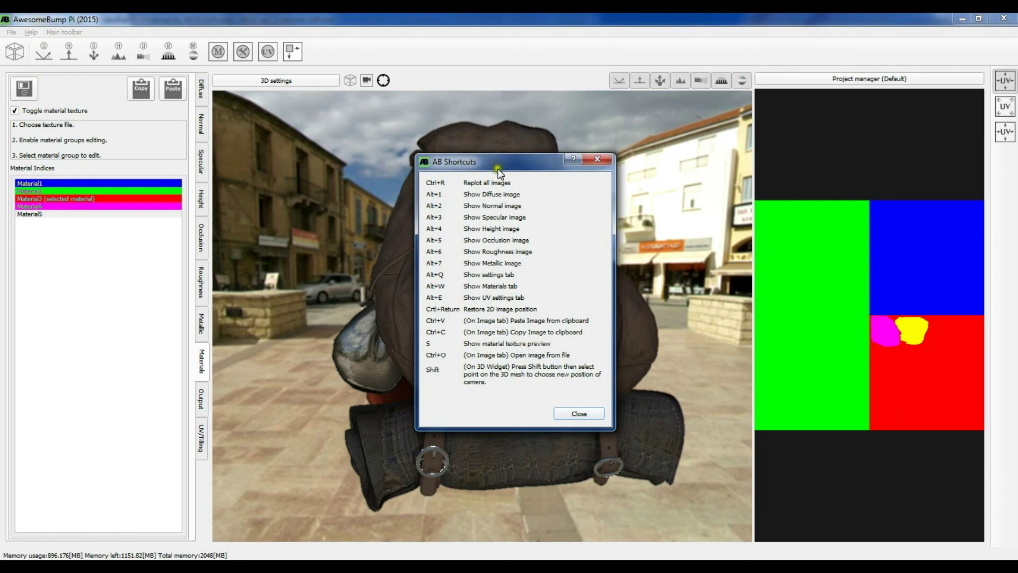
pyautogui.moveTo(504, 168); pyautogui.dragTo(428, 117)
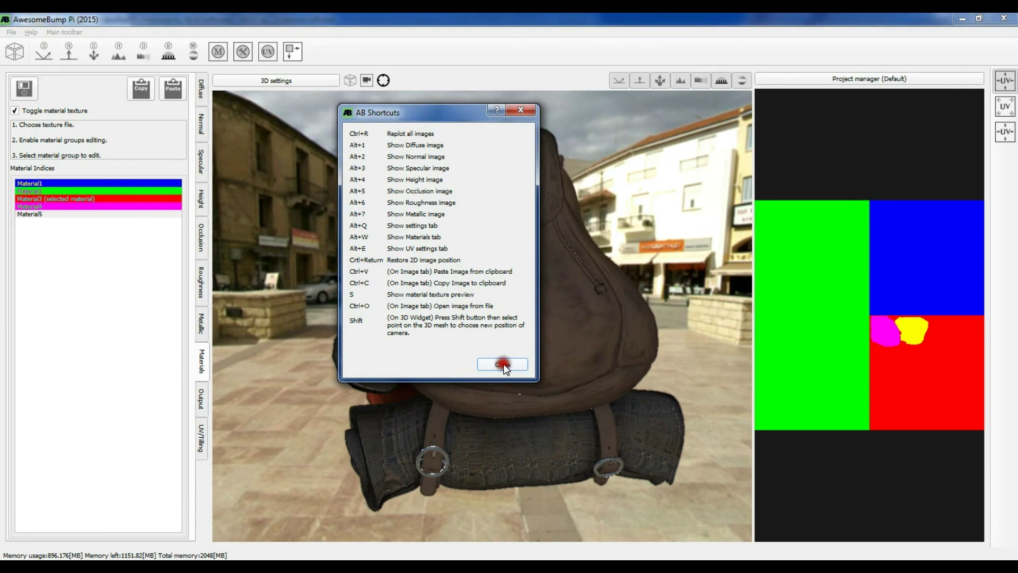
pyautogui.click(502, 365)
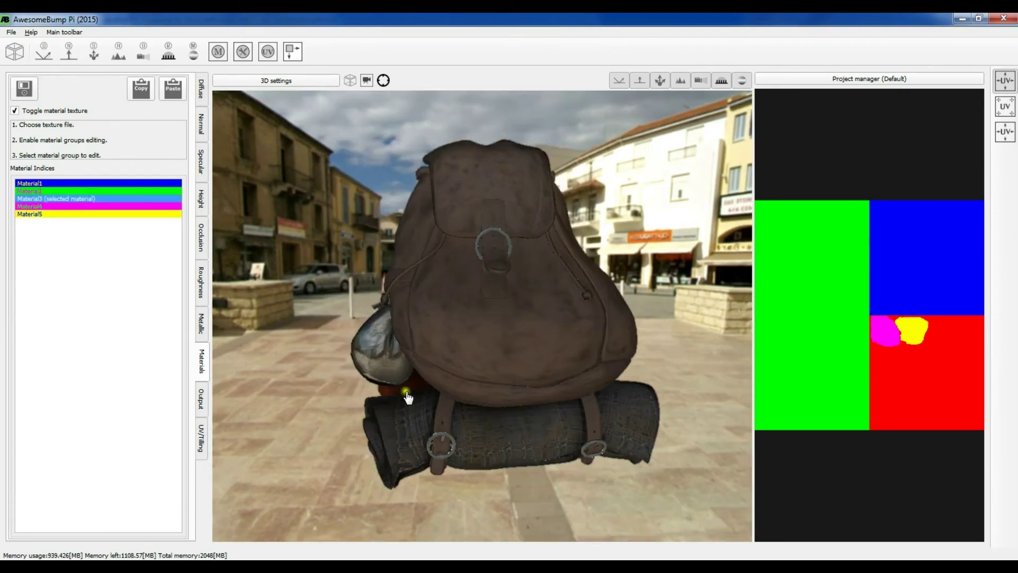
# Toggle the Height map in the 3D view and inspect the backpack from several angles.
pyautogui.moveTo(432, 321); pyautogui.dragTo(427, 405)
pyautogui.click(680, 80)
pyautogui.click(680, 79)
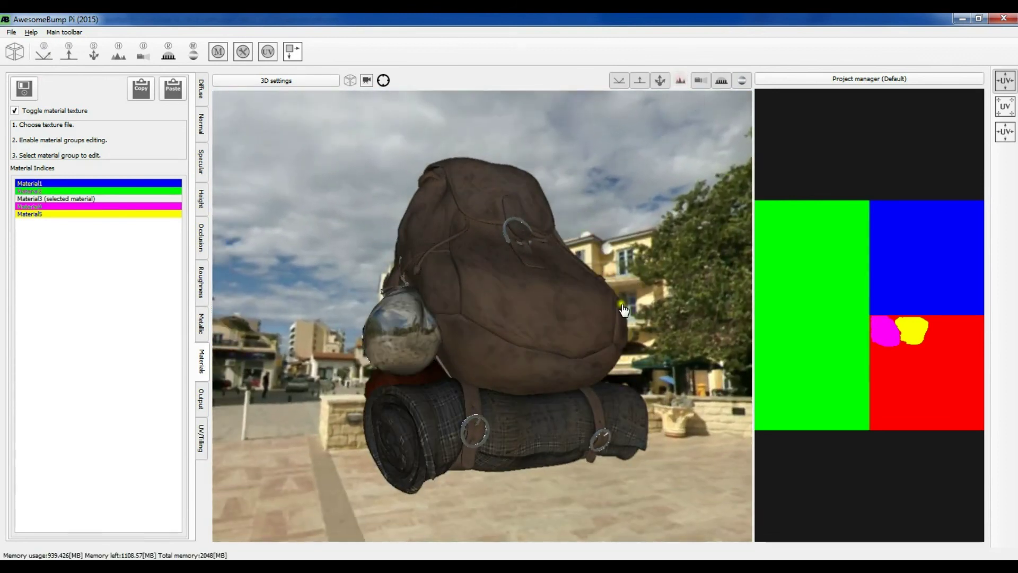
pyautogui.moveTo(603, 341)
pyautogui.mouseDown()
pyautogui.moveTo(518, 291)
pyautogui.moveTo(490, 319)
pyautogui.moveTo(613, 245)
pyautogui.mouseUp()
# Expand the project manager and pick the green backpack body on the mesh to make Material2 the edited material.
pyautogui.click(792, 78)
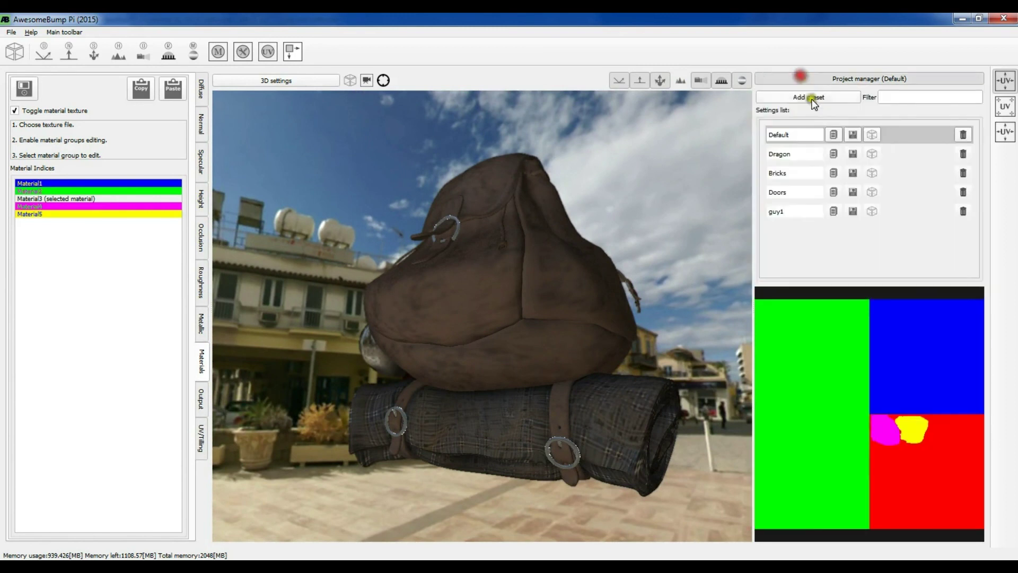
pyautogui.moveTo(516, 266)
pyautogui.mouseDown()
pyautogui.moveTo(447, 273)
pyautogui.moveTo(462, 261)
pyautogui.moveTo(462, 302)
pyautogui.moveTo(447, 315)
pyautogui.moveTo(420, 294)
pyautogui.moveTo(397, 306)
pyautogui.moveTo(476, 302)
pyautogui.moveTo(469, 311)
pyautogui.mouseUp()
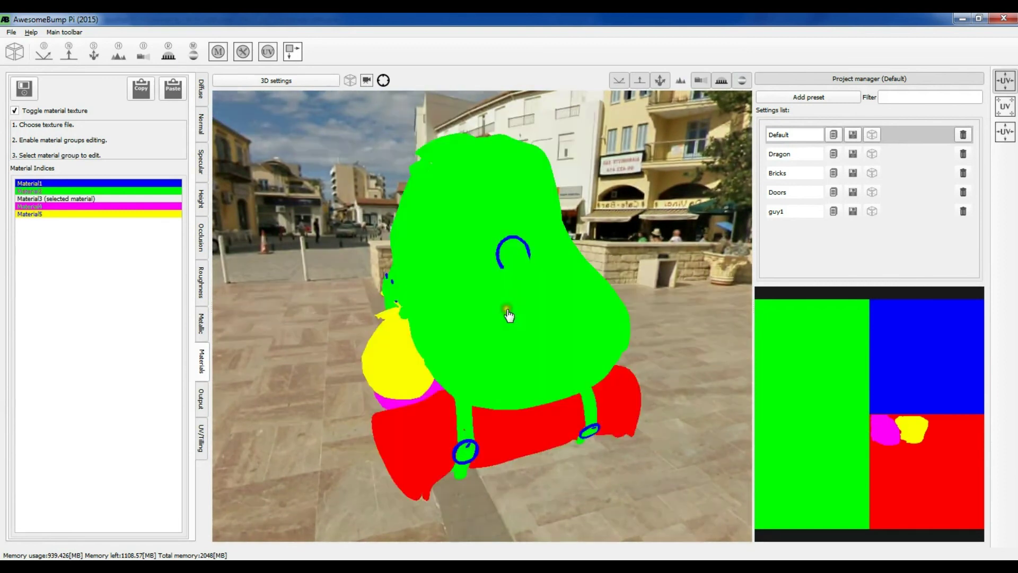
pyautogui.click(498, 324)
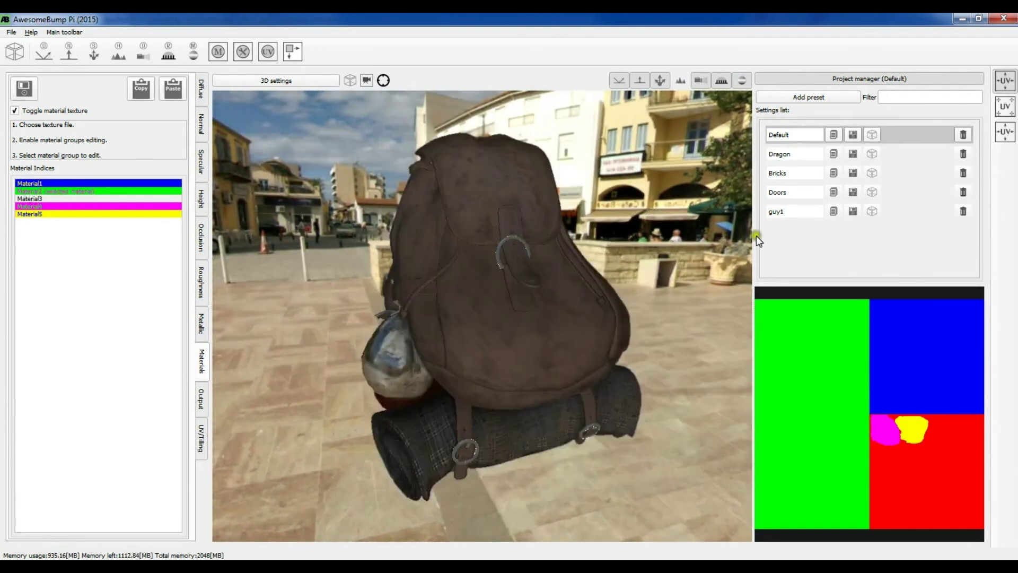
# Try the Dragon, Bricks, Doors and guy1 presets on the backpack body's material and finish by loading the Default preset.
pyautogui.click(874, 153)
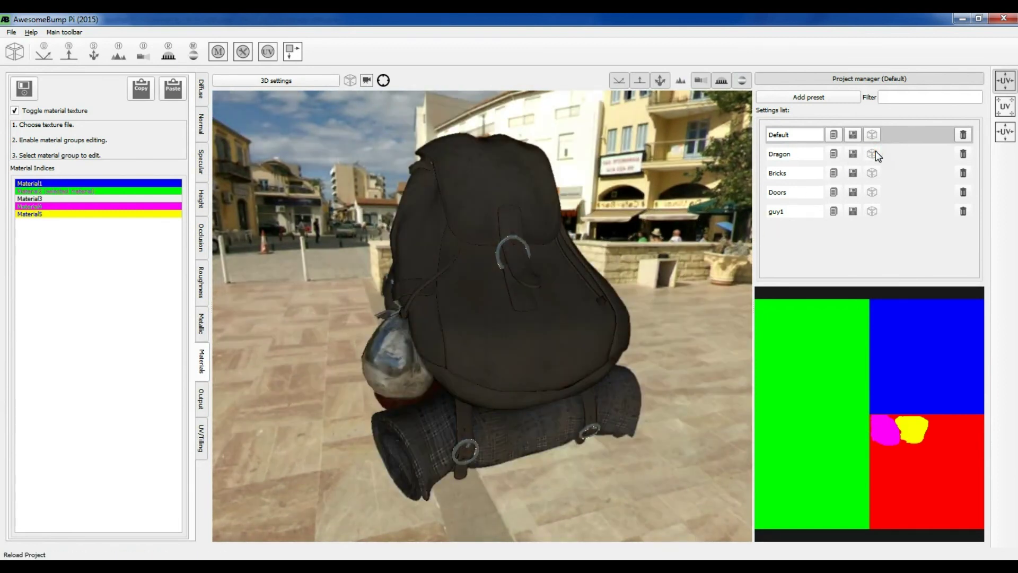
pyautogui.click(872, 174)
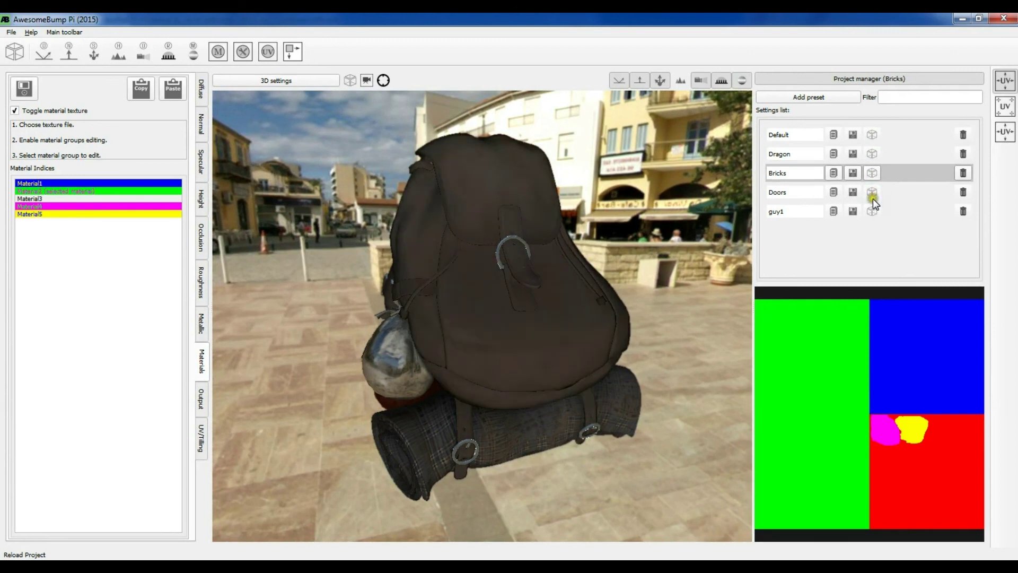
pyautogui.click(872, 192)
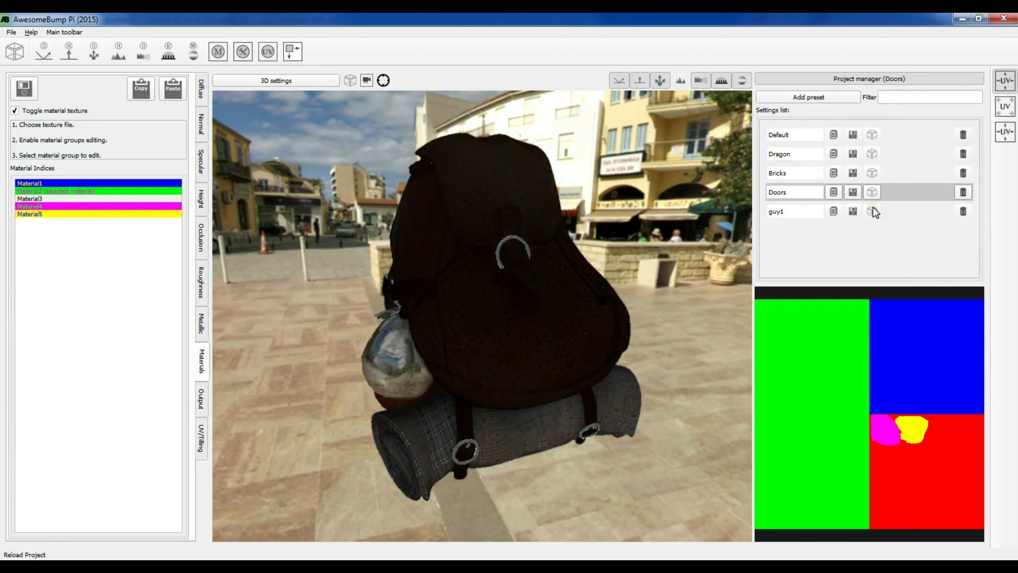
pyautogui.click(872, 211)
pyautogui.moveTo(523, 300); pyautogui.dragTo(421, 249)
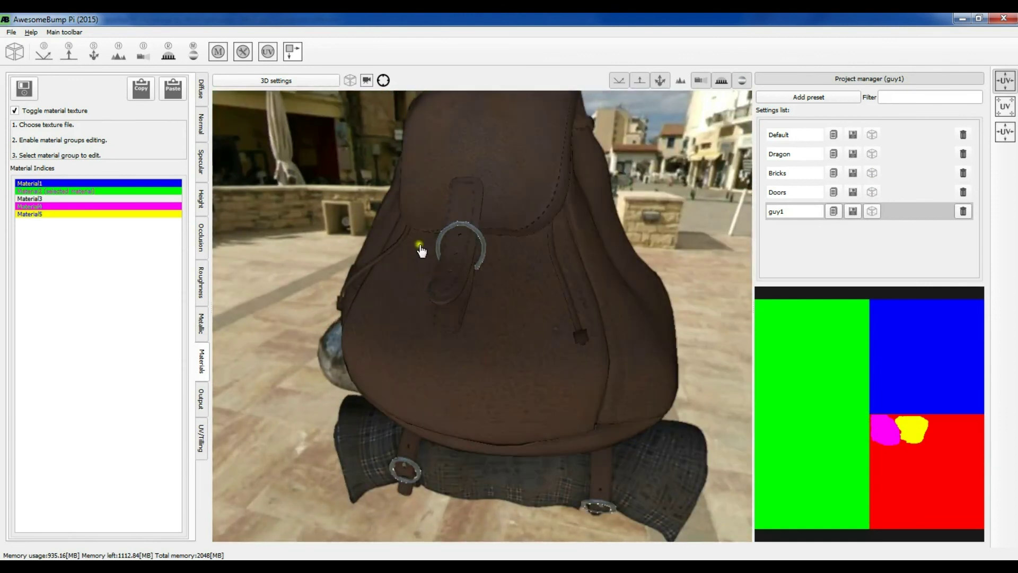
pyautogui.click(872, 135)
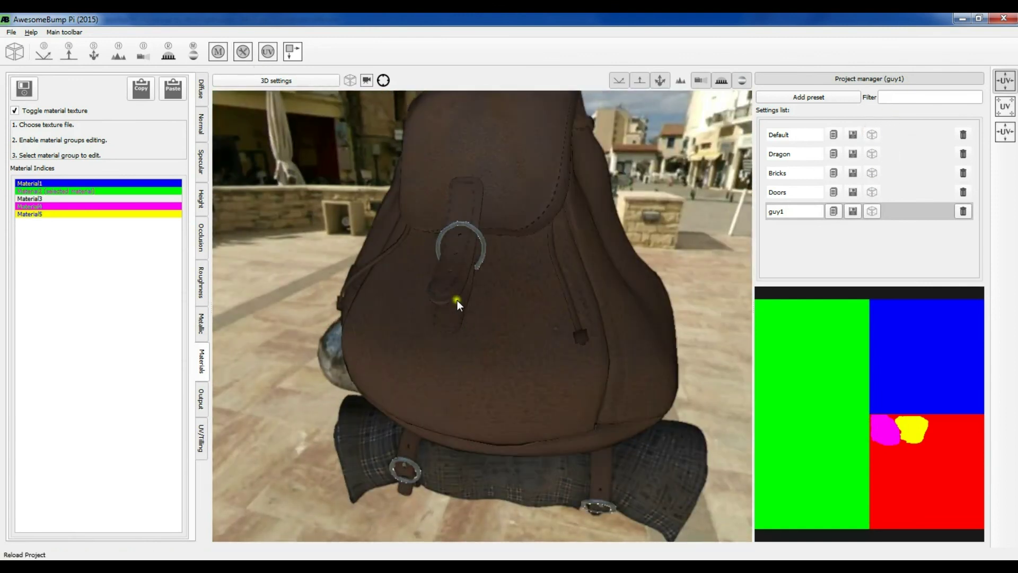
# View the whole backpack, expand the 3D settings to review the shading and shader options, and collapse them.
pyautogui.scroll(-5, 474, 331)
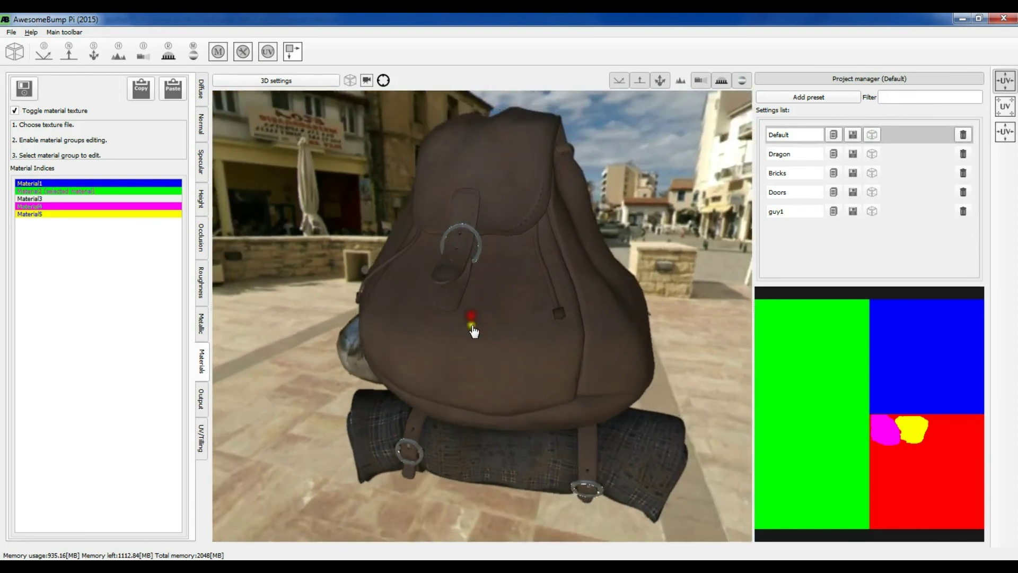
pyautogui.scroll(-2, 425, 285)
pyautogui.click(325, 81)
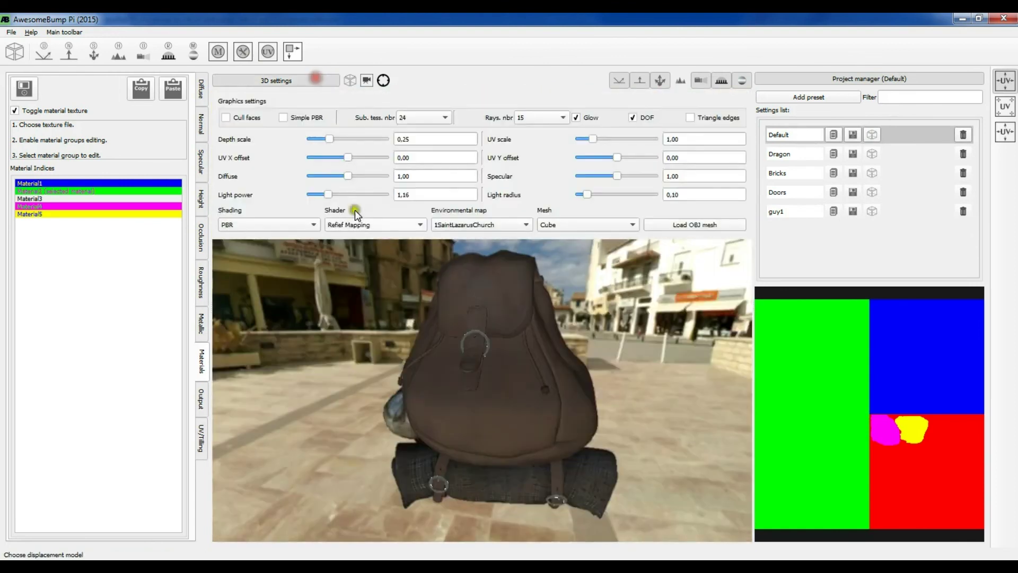
pyautogui.click(297, 80)
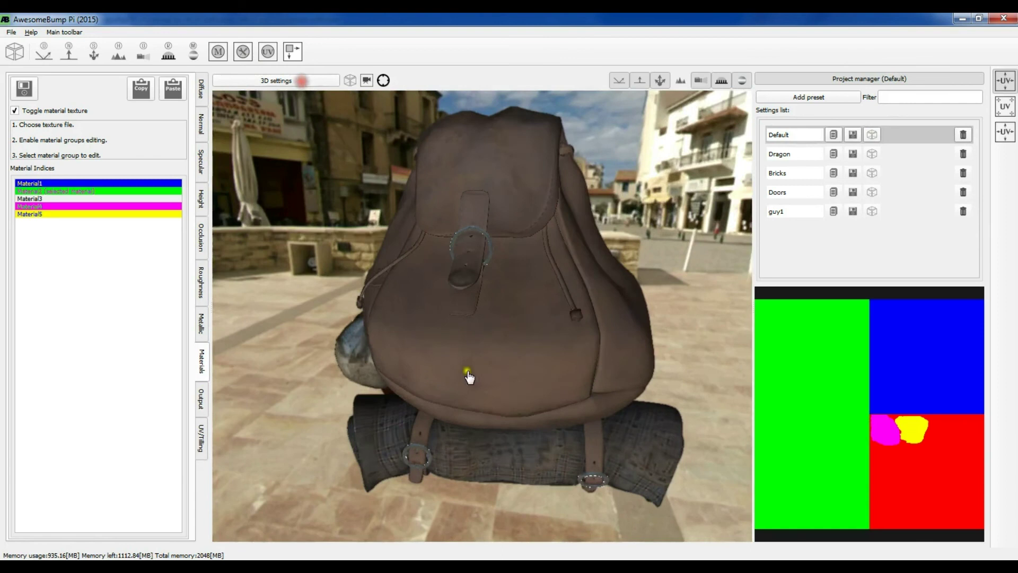
# Pick the yellow pouch on the mesh as the edited material and load the Dragon, Bricks and Doors presets for it.
pyautogui.moveTo(416, 279); pyautogui.dragTo(487, 282)
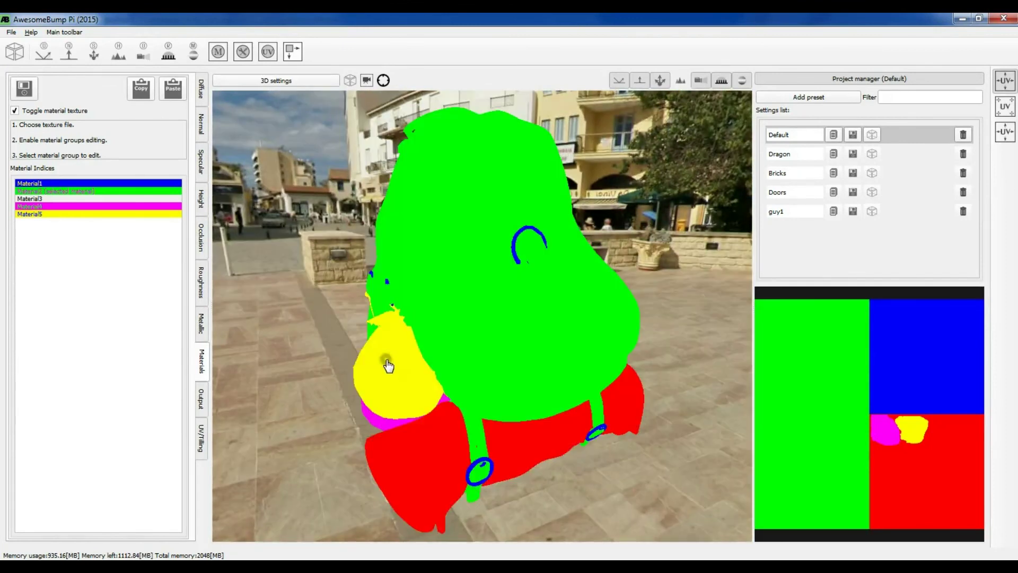
pyautogui.click(389, 366)
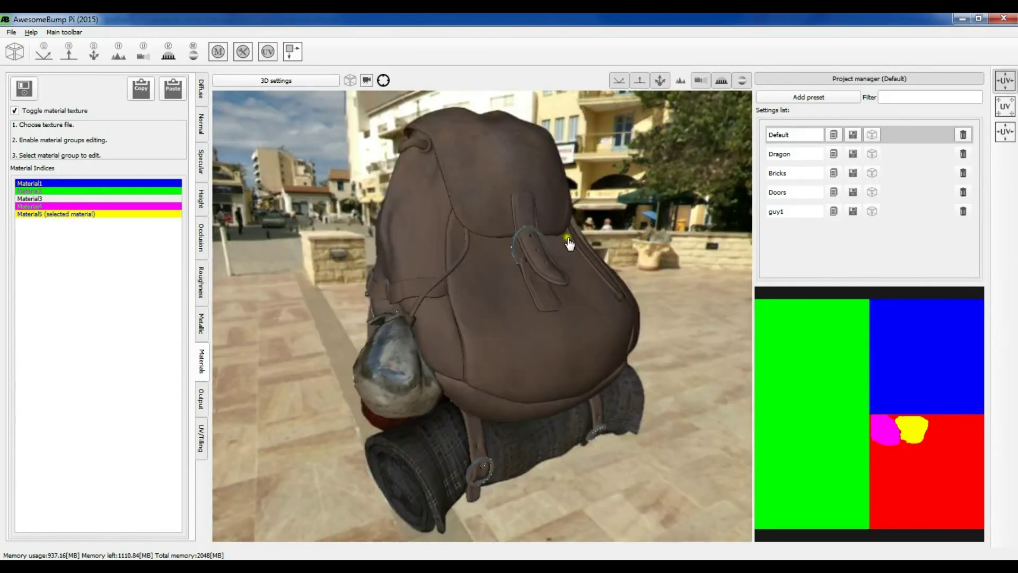
pyautogui.click(869, 154)
pyautogui.click(872, 174)
pyautogui.click(872, 193)
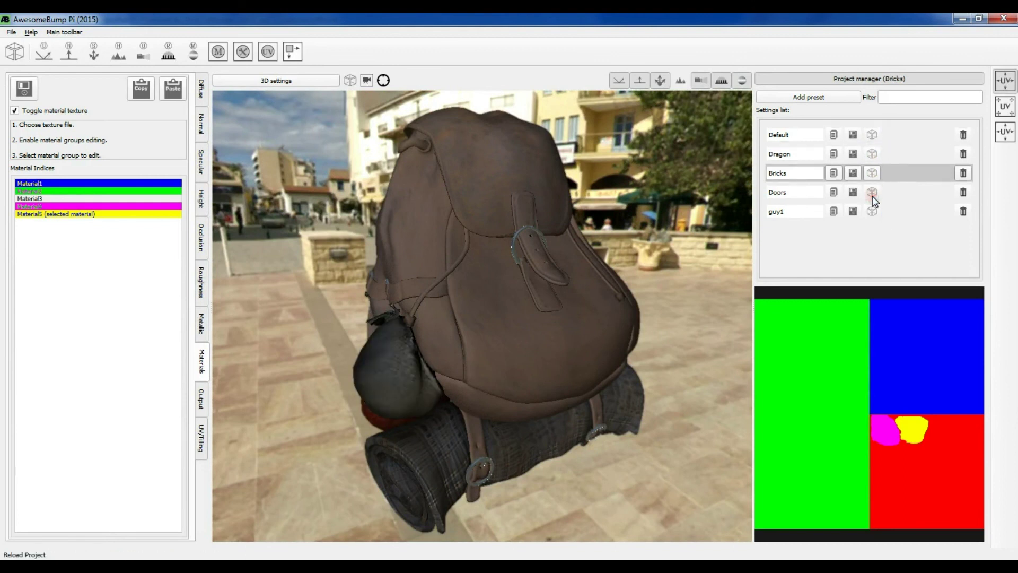
# Pick the ball beside the pouch on the mesh to select Material4 and load the Doors preset for it.
pyautogui.moveTo(583, 276); pyautogui.dragTo(478, 397)
pyautogui.click(477, 396)
pyautogui.click(872, 192)
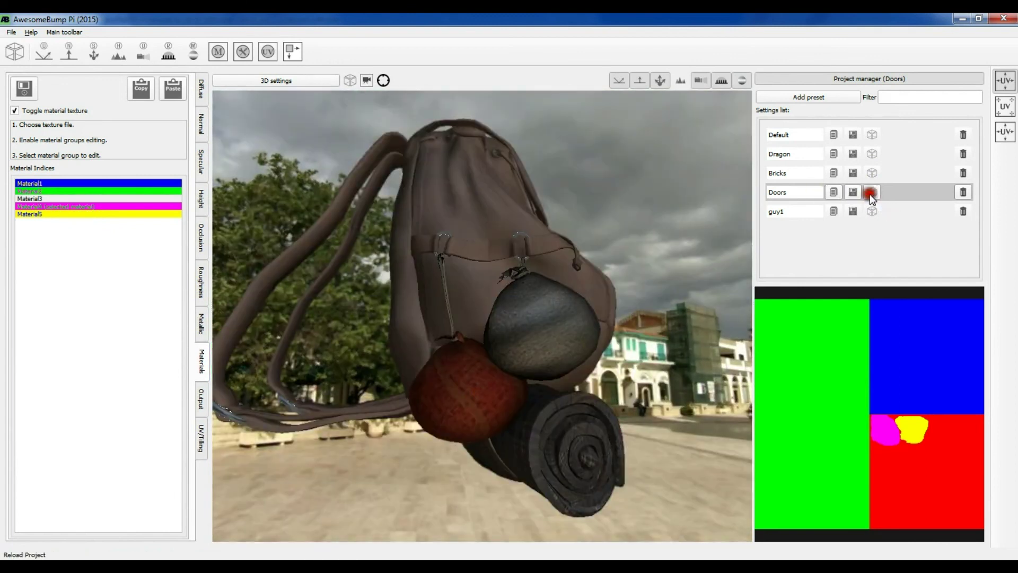
# Pick the blanket roll on the mesh to select Material3, load the Bricks preset for it and inspect it from below.
pyautogui.moveTo(562, 318); pyautogui.dragTo(503, 362)
pyautogui.click(522, 447)
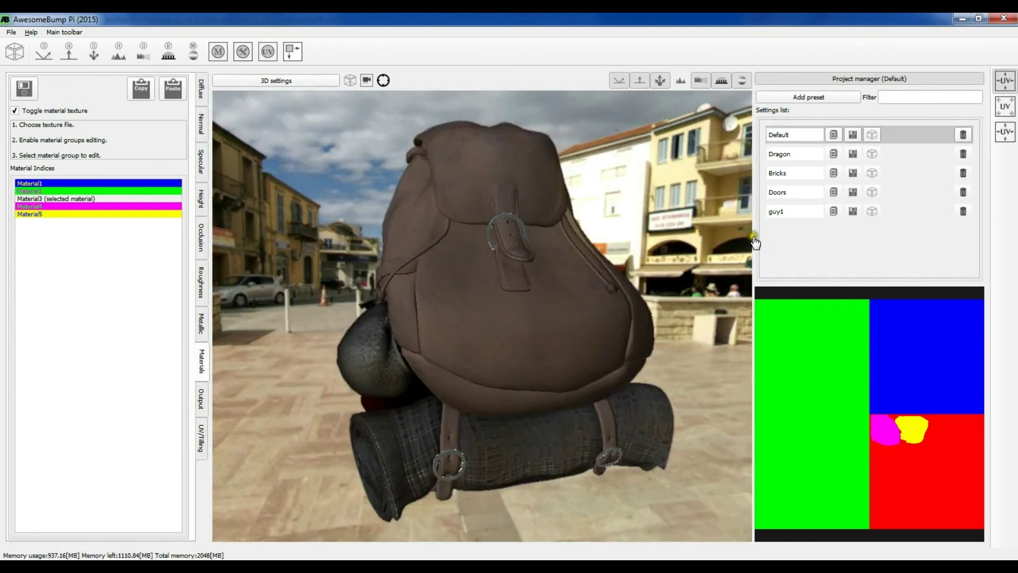
pyautogui.click(872, 172)
pyautogui.moveTo(573, 355); pyautogui.dragTo(328, 249)
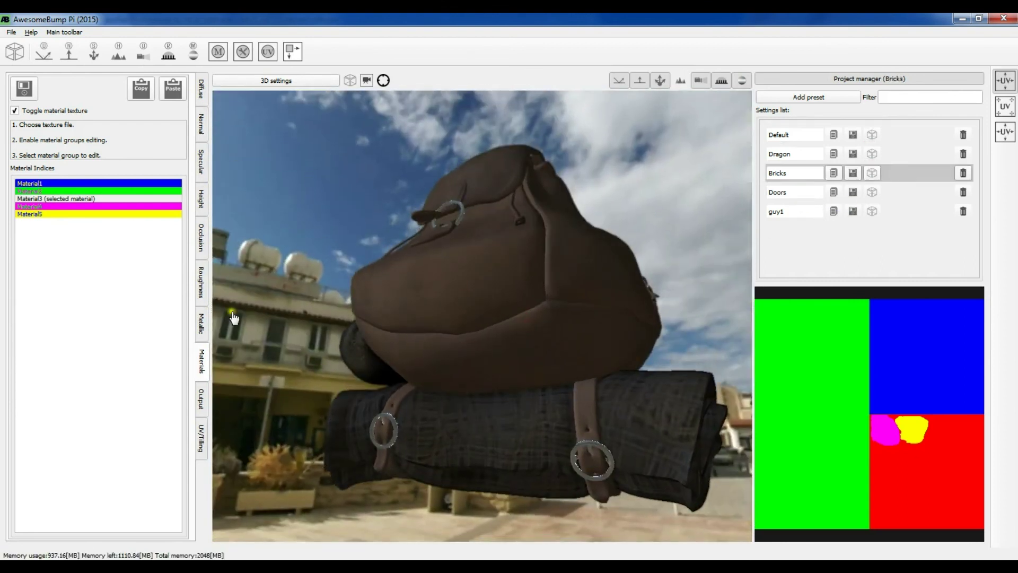
pyautogui.middleClick(479, 364)
# Examine the Diffuse and Occlusion images and compare the blanket roll with the Occlusion map toggled in the 3D view.
pyautogui.click(203, 89)
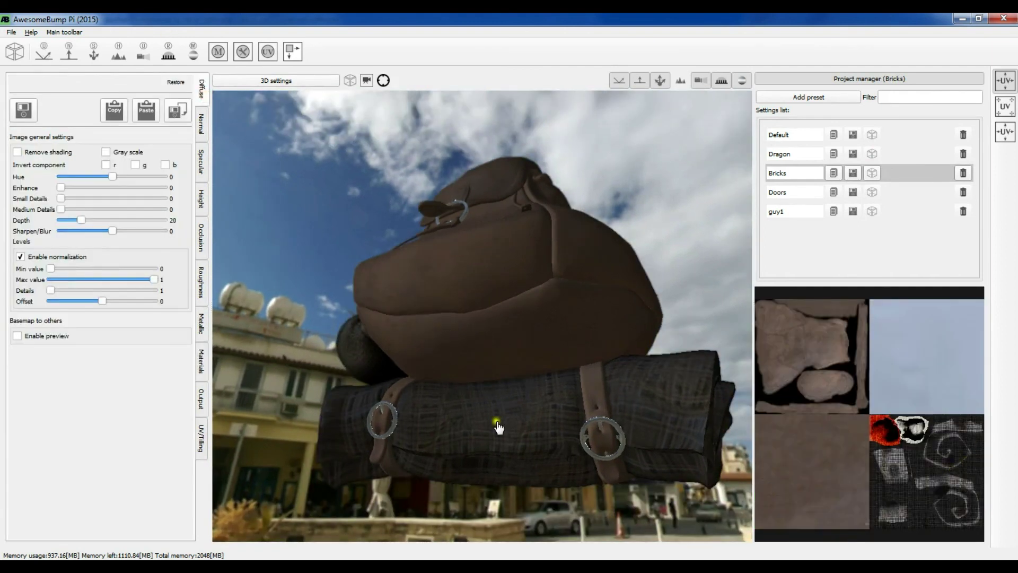
pyautogui.click(204, 239)
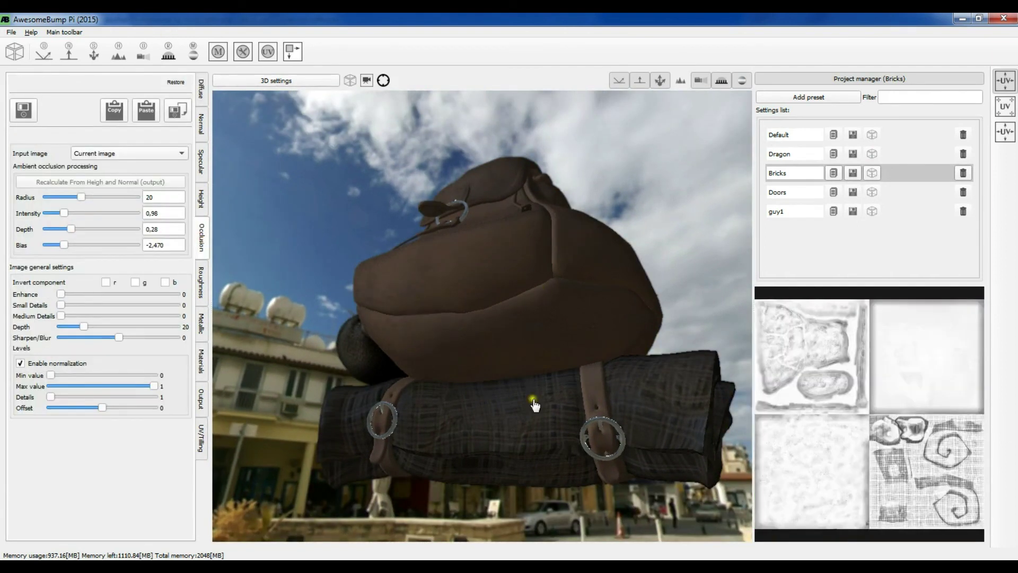
pyautogui.click(701, 80)
pyautogui.click(700, 80)
# Set the blanket roll's occlusion input to Height (output) + Normal (output), intensity 0,07 and depth 0,71, and recalculate the occlusion.
pyautogui.click(127, 153)
pyautogui.click(115, 162)
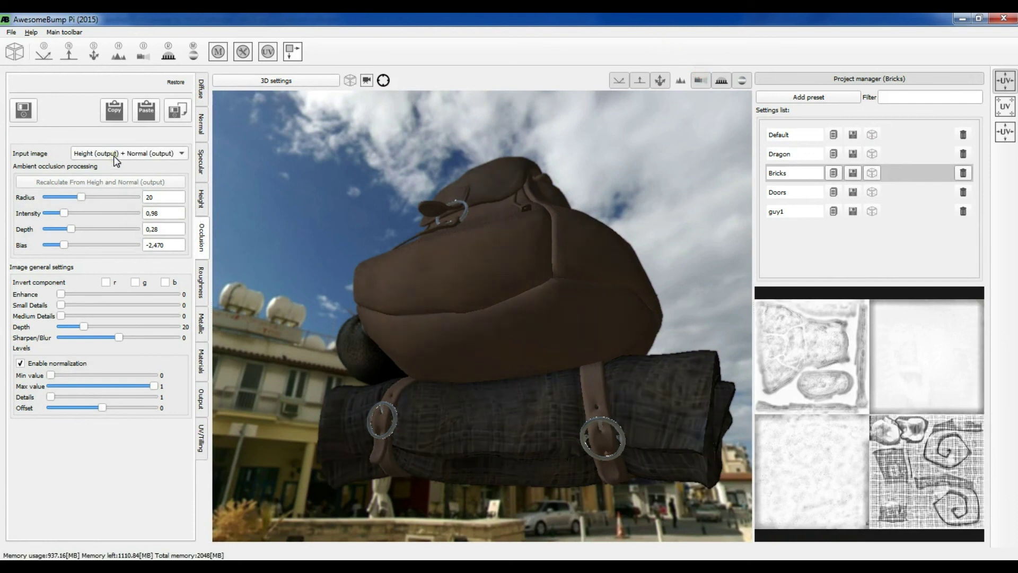
pyautogui.moveTo(65, 213)
pyautogui.mouseDown()
pyautogui.moveTo(55, 214)
pyautogui.moveTo(74, 228)
pyautogui.moveTo(110, 229)
pyautogui.moveTo(51, 216)
pyautogui.mouseUp()
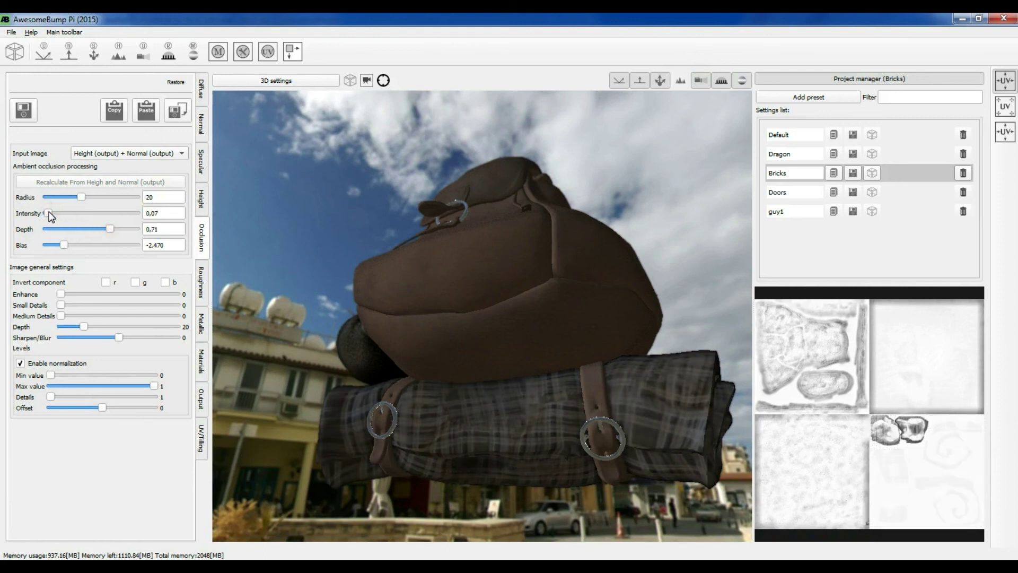
pyautogui.scroll(1, 132, 152)
pyautogui.click(98, 183)
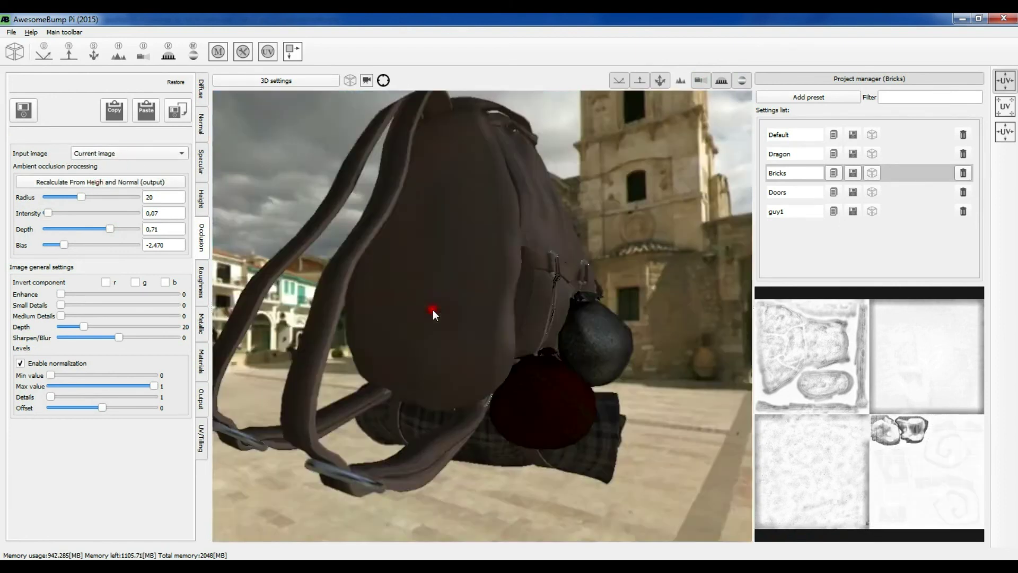
# Set the Diffuse image's Sharpen/Blur to 1 for the blanket roll and inspect the backpack mesh from the front and side.
pyautogui.moveTo(433, 311)
pyautogui.mouseDown()
pyautogui.moveTo(419, 295)
pyautogui.moveTo(336, 291)
pyautogui.mouseUp()
pyautogui.click(202, 88)
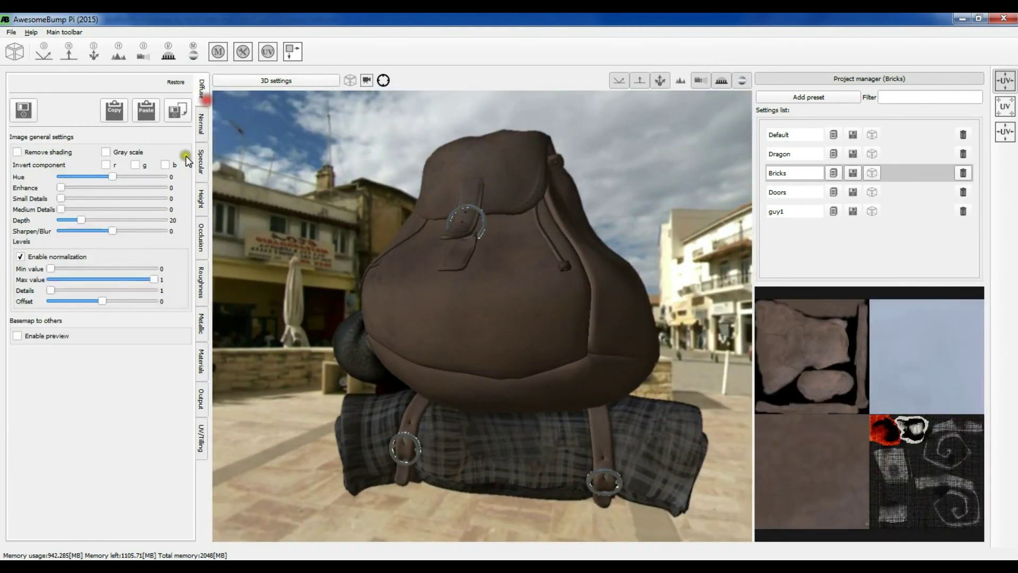
pyautogui.moveTo(392, 266)
pyautogui.mouseDown()
pyautogui.moveTo(438, 300)
pyautogui.moveTo(515, 319)
pyautogui.moveTo(493, 311)
pyautogui.mouseUp()
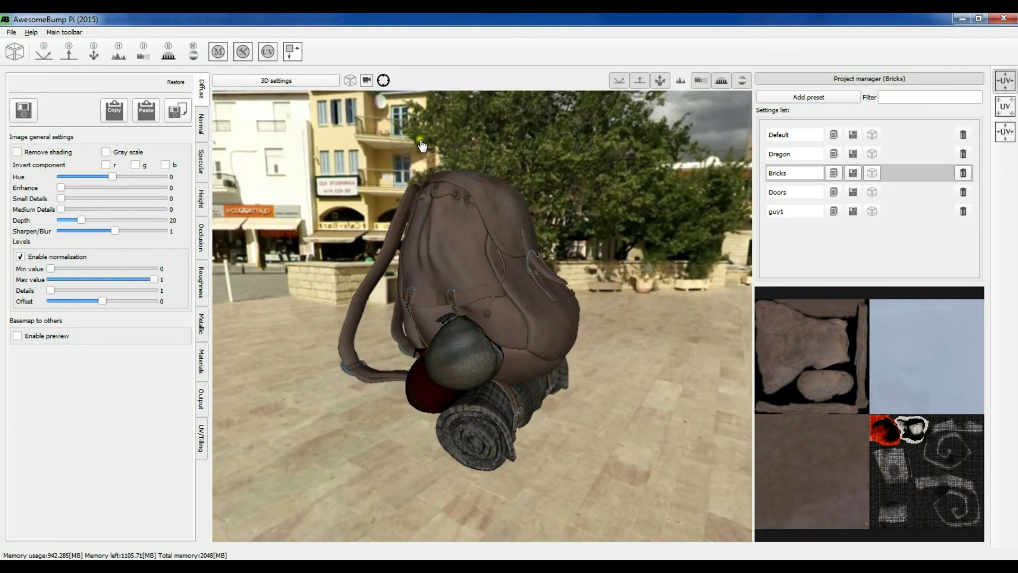
pyautogui.moveTo(601, 293)
pyautogui.mouseDown()
pyautogui.moveTo(630, 289)
pyautogui.moveTo(464, 279)
pyautogui.moveTo(550, 289)
pyautogui.mouseUp()
pyautogui.moveTo(391, 341); pyautogui.dragTo(416, 260)
pyautogui.moveTo(432, 322)
pyautogui.mouseDown()
pyautogui.moveTo(414, 317)
pyautogui.moveTo(542, 314)
pyautogui.moveTo(393, 203)
pyautogui.mouseUp()
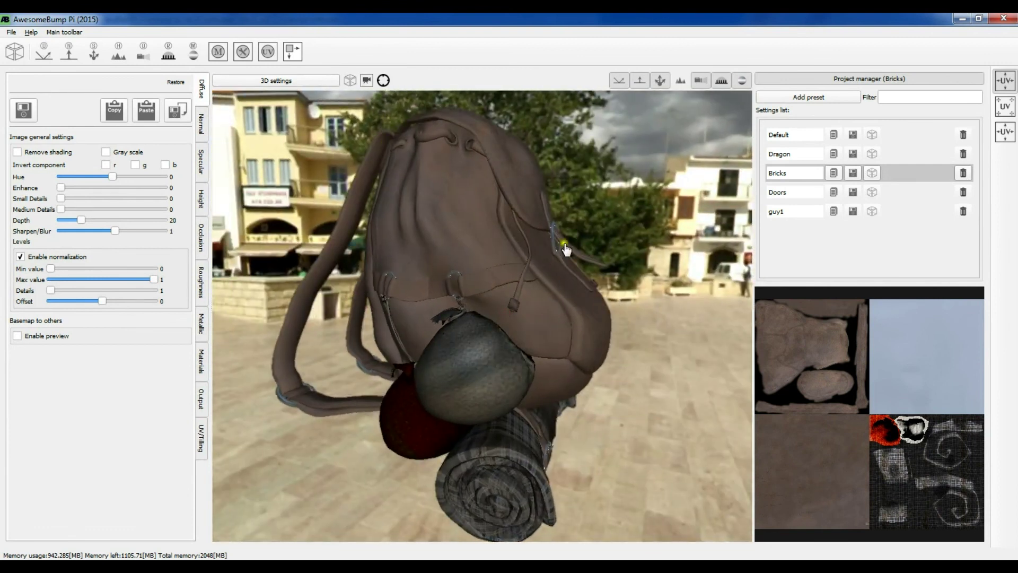
# Centre the 3D view on the grey ball beside the backpack and examine its surface up close.
pyautogui.click(384, 80)
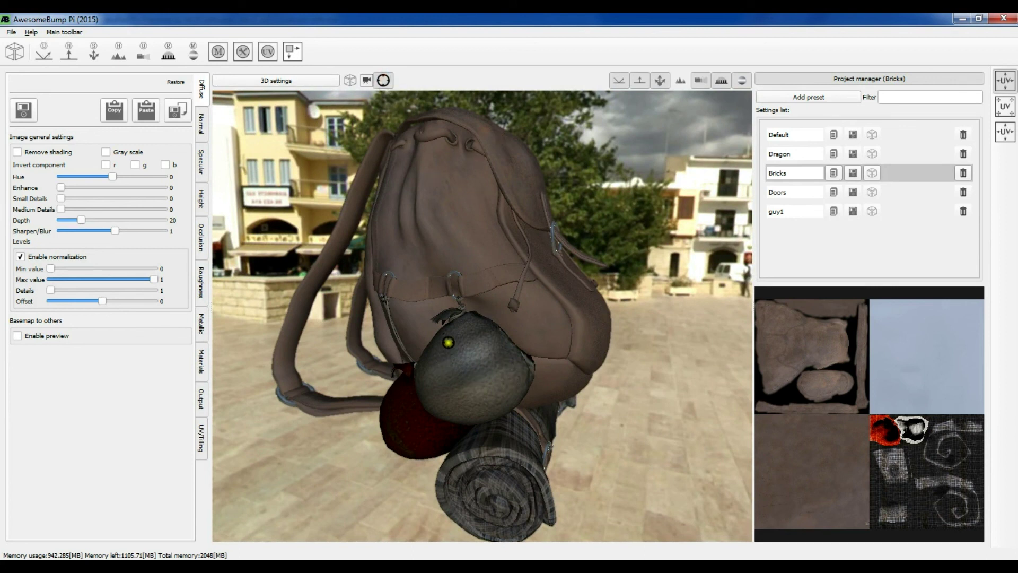
pyautogui.moveTo(473, 372); pyautogui.dragTo(407, 334)
pyautogui.scroll(8, 490, 375)
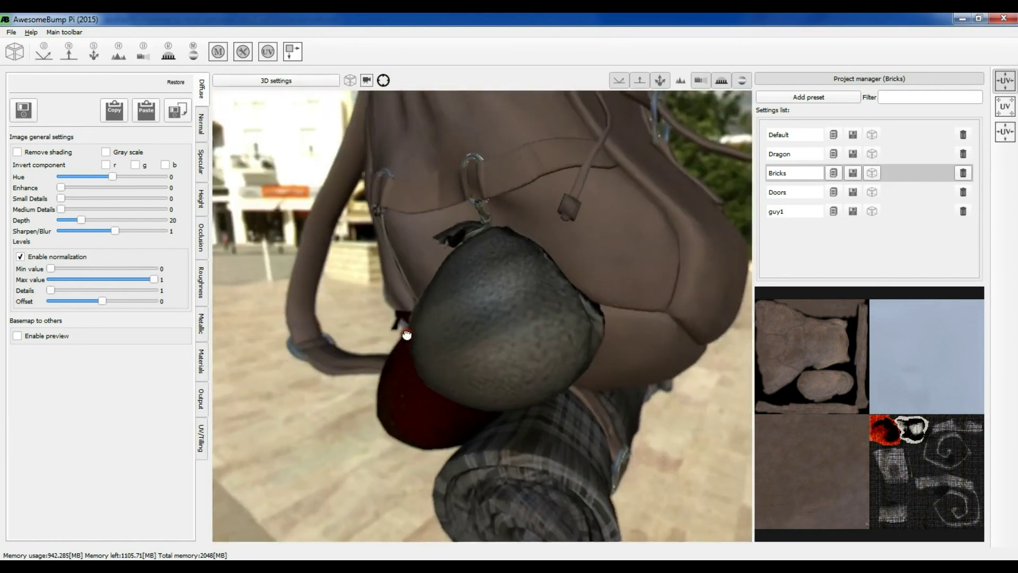
pyautogui.scroll(-5, 446, 336)
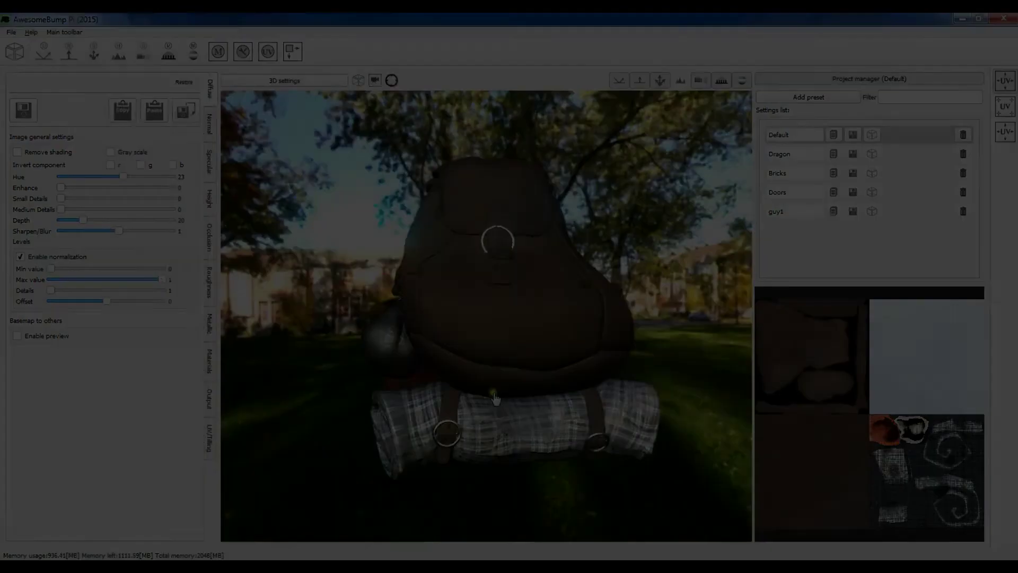
# Examine the finished multi-material backpack from several sides in the park environment, comparing the leather, metal ball and blanket roll.
pyautogui.moveTo(495, 397); pyautogui.dragTo(413, 335)
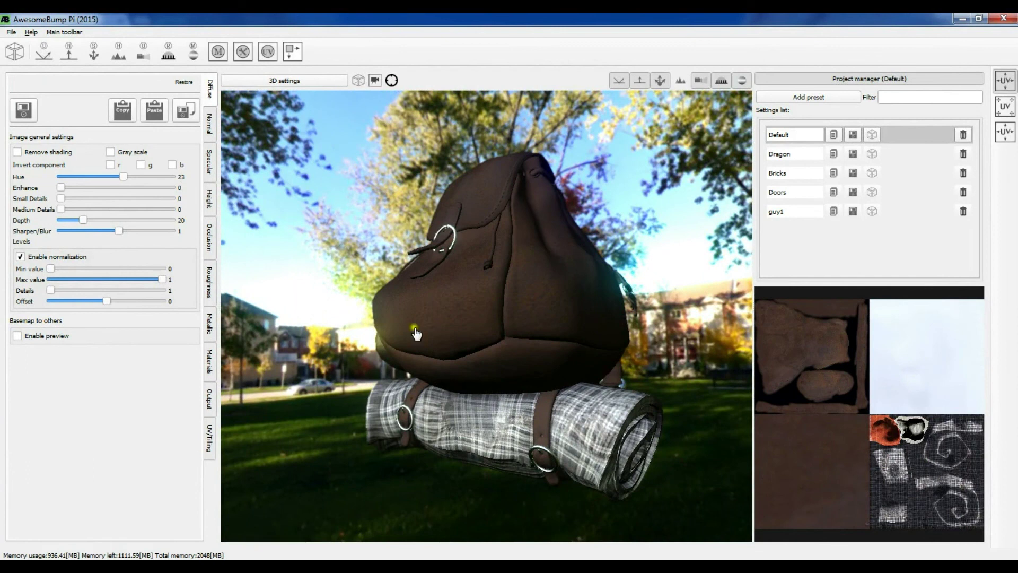
pyautogui.moveTo(405, 314); pyautogui.dragTo(539, 342)
pyautogui.moveTo(420, 338); pyautogui.dragTo(522, 348)
pyautogui.moveTo(447, 350)
pyautogui.mouseDown()
pyautogui.moveTo(467, 346)
pyautogui.moveTo(449, 331)
pyautogui.moveTo(435, 341)
pyautogui.mouseUp()
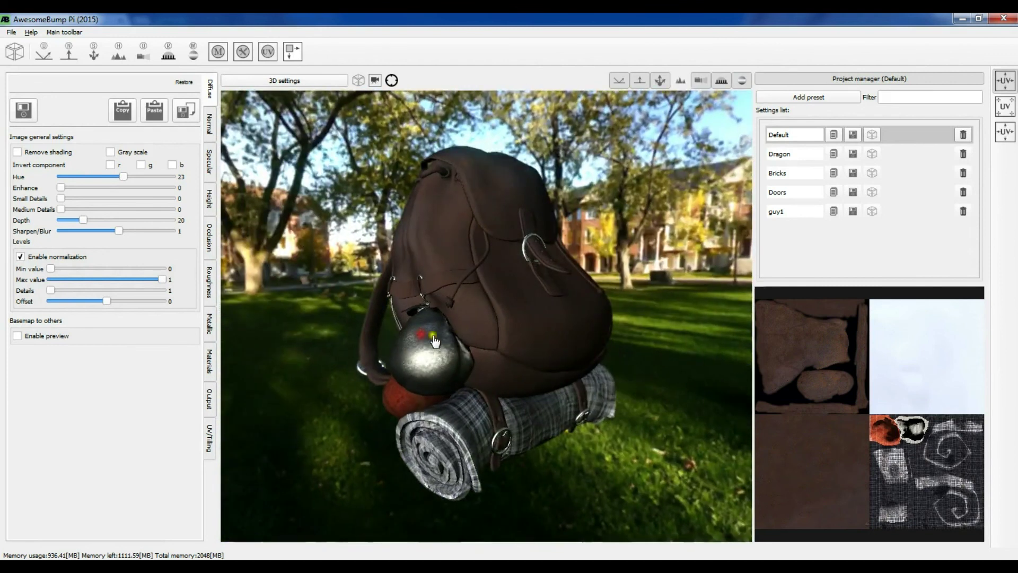
pyautogui.moveTo(532, 328)
pyautogui.mouseDown()
pyautogui.moveTo(468, 336)
pyautogui.moveTo(517, 326)
pyautogui.mouseUp()
pyautogui.moveTo(422, 329)
pyautogui.mouseDown()
pyautogui.moveTo(536, 334)
pyautogui.moveTo(533, 311)
pyautogui.moveTo(440, 333)
pyautogui.mouseUp()
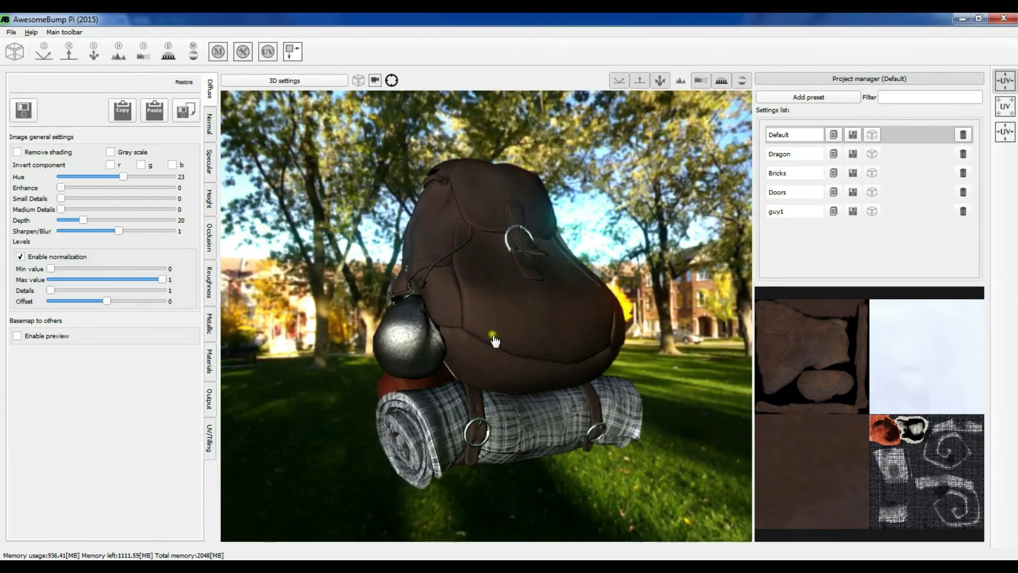